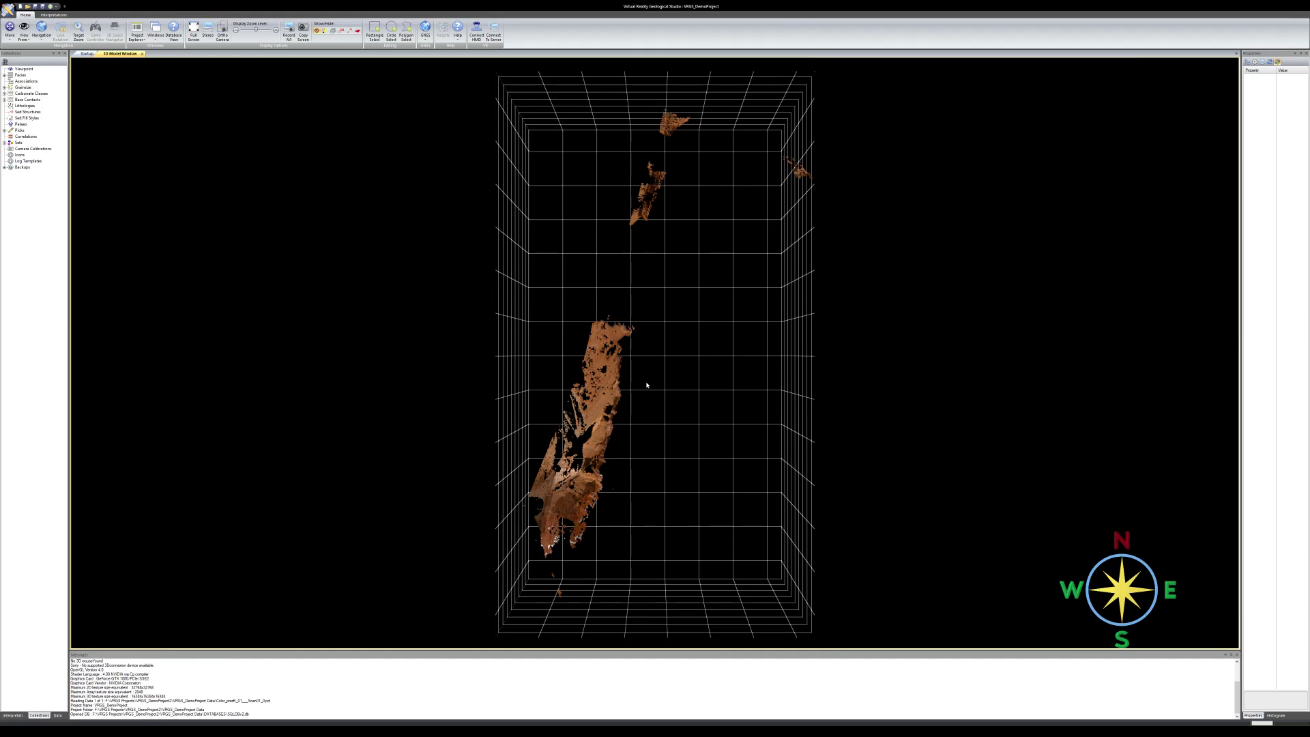
# Examine the point cloud of the canyon cliffs from the overhead overview down to the alcove with the rock buttress
pyautogui.moveTo(600, 417); pyautogui.dragTo(628, 402)
pyautogui.moveTo(627, 401); pyautogui.dragTo(661, 238, button='middle')
pyautogui.scroll(3, 670, 322)
pyautogui.scroll(2, 660, 238)
pyautogui.scroll(2, 658, 253)
pyautogui.moveTo(653, 334); pyautogui.dragTo(640, 290, button='middle')
pyautogui.scroll(2, 640, 290)
pyautogui.moveTo(640, 290); pyautogui.dragTo(631, 212)
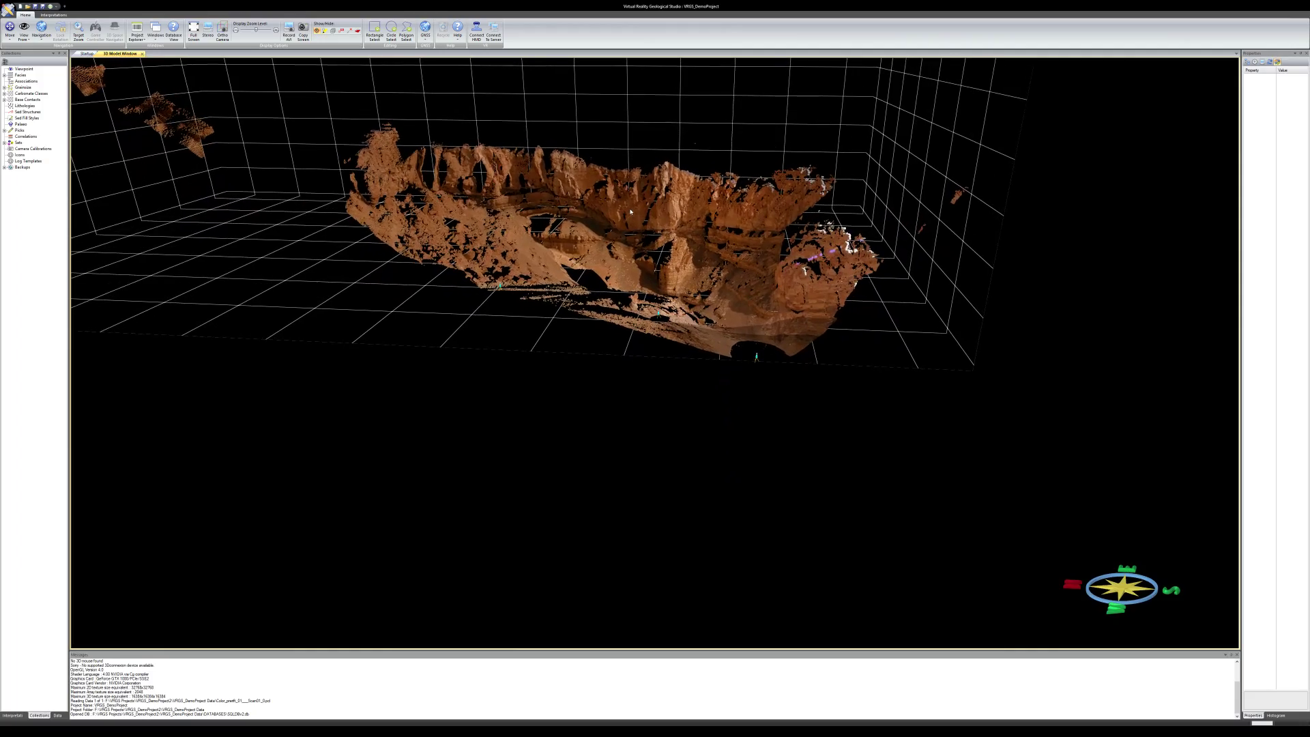
pyautogui.scroll(5, 631, 212)
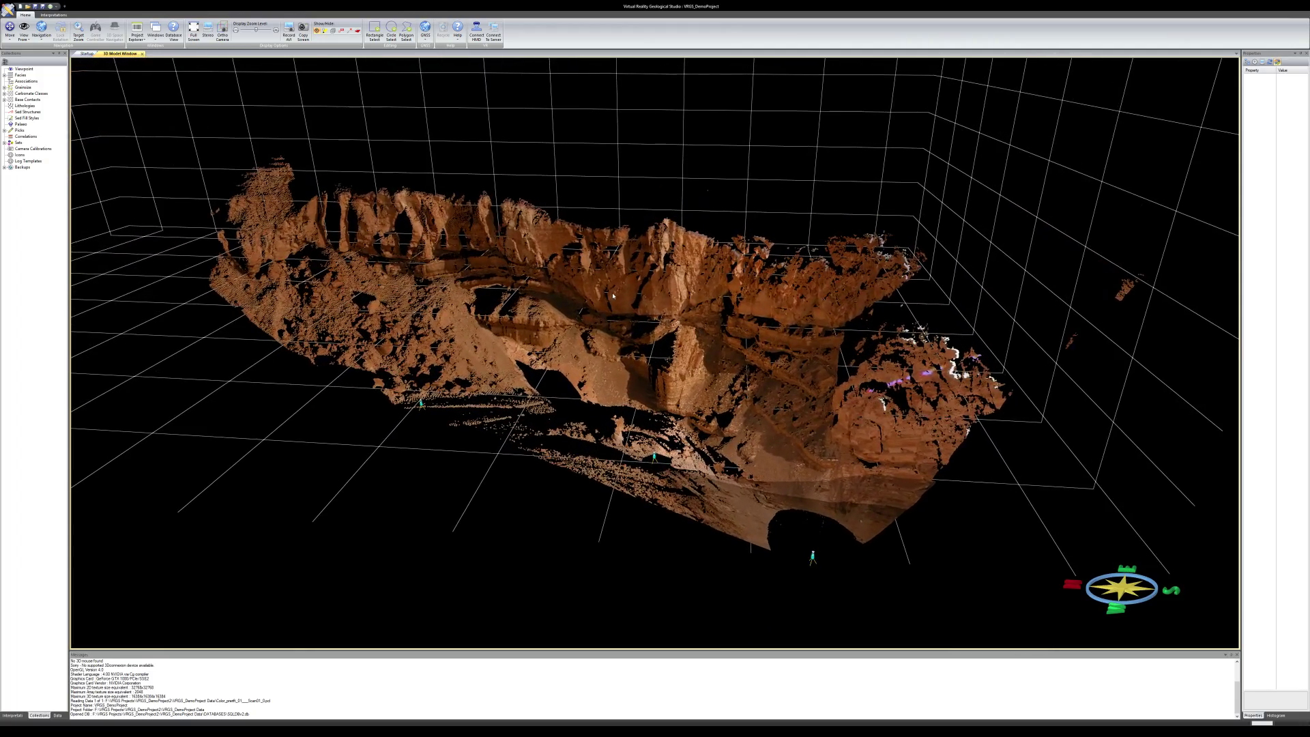
pyautogui.scroll(5, 625, 216)
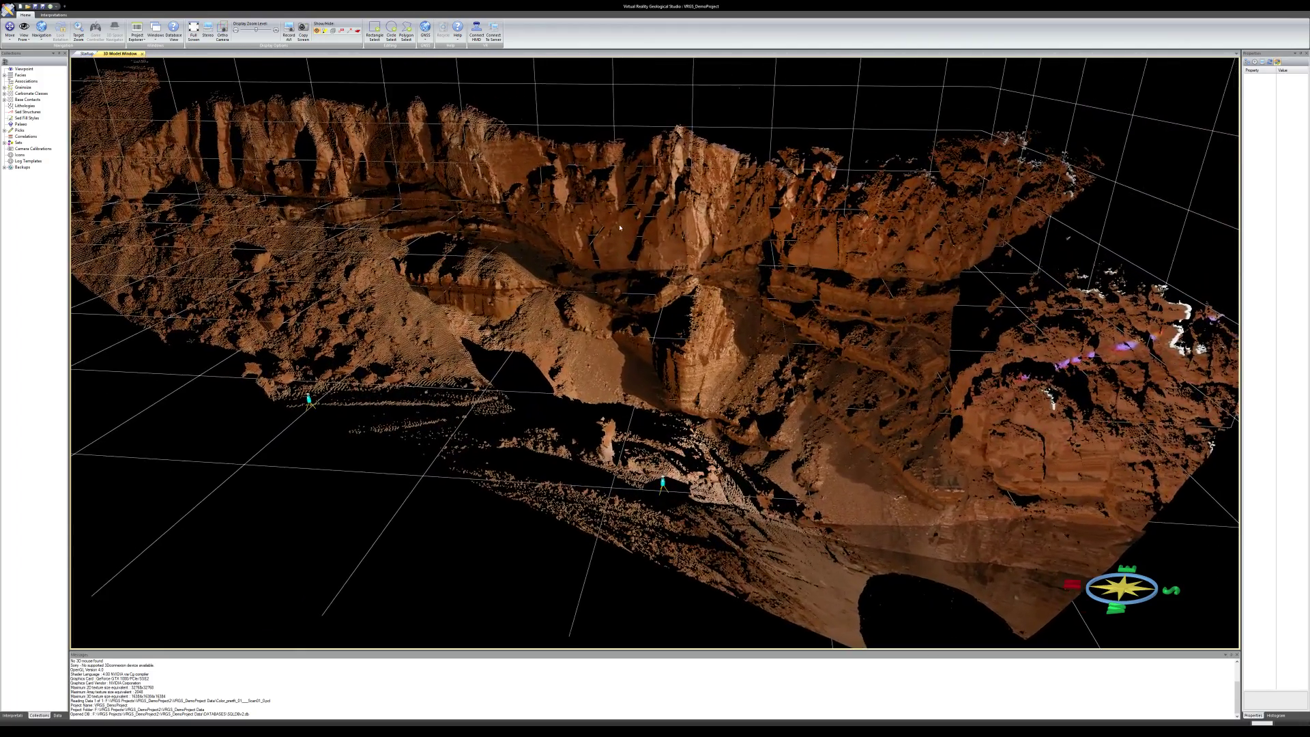
pyautogui.scroll(5, 619, 247)
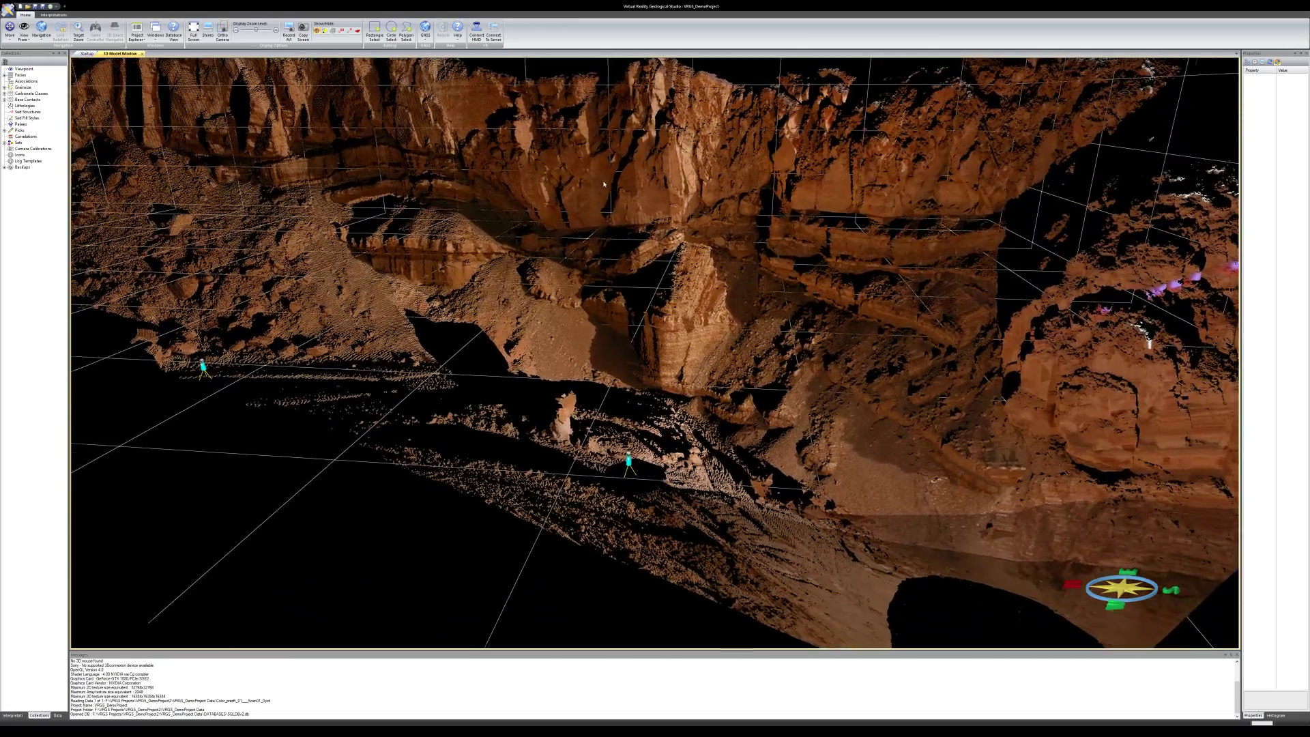
pyautogui.scroll(3, 600, 202)
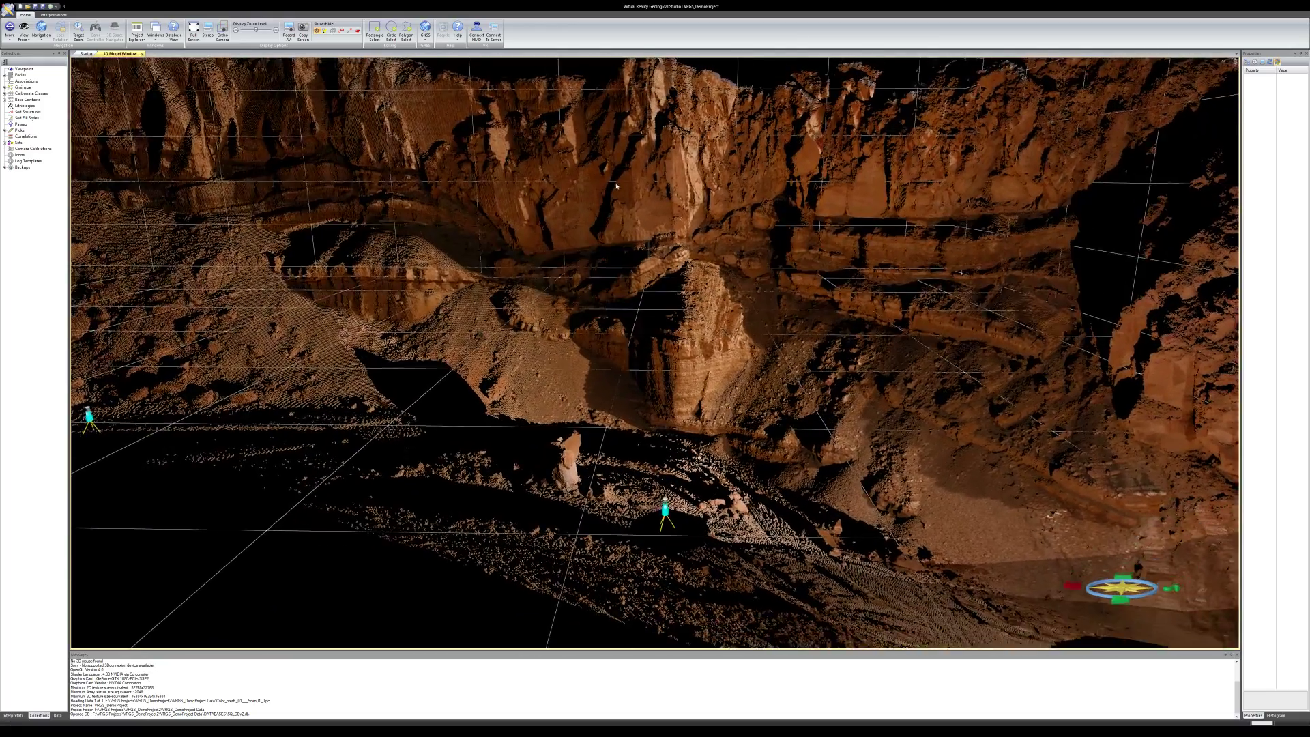
# Inspect the rock buttress in front of the cliff up close, down to its individual scan points
pyautogui.scroll(2, 631, 172)
pyautogui.moveTo(630, 166); pyautogui.dragTo(609, 230)
pyautogui.scroll(3, 610, 230)
pyautogui.moveTo(630, 287); pyautogui.dragTo(634, 218, button='middle')
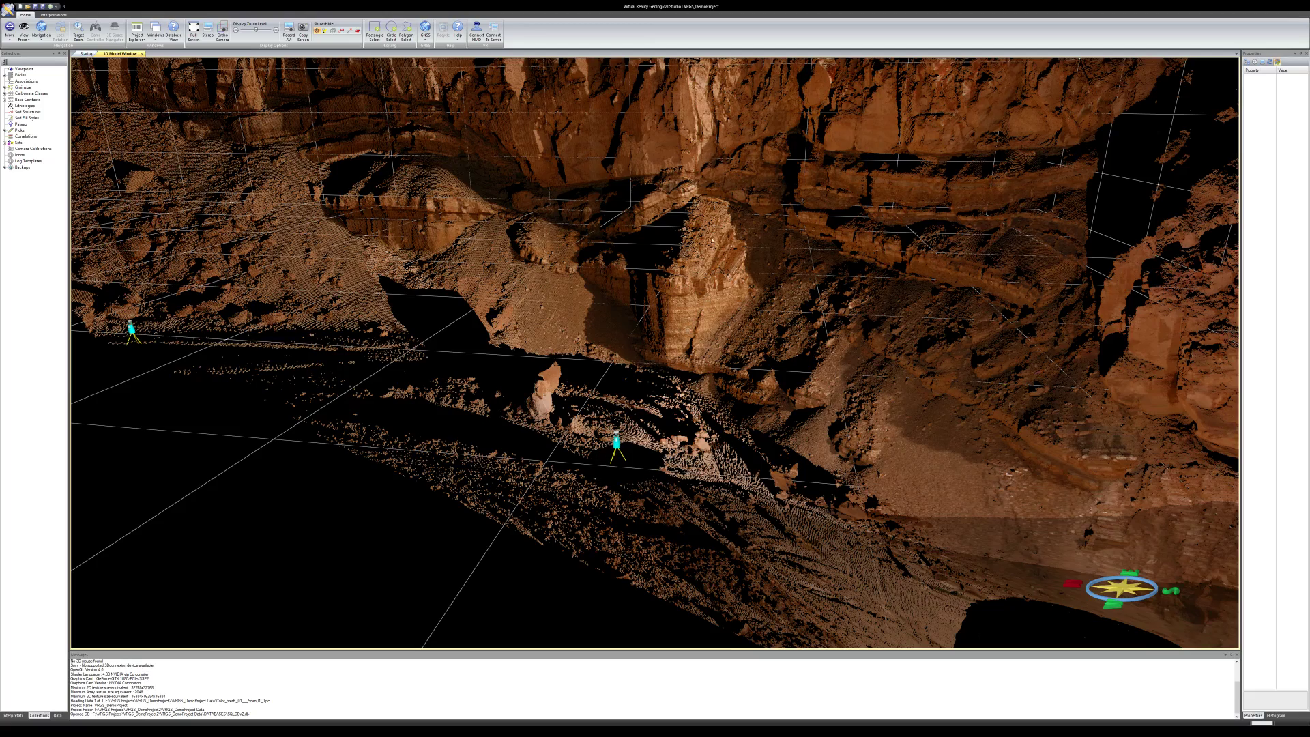
pyautogui.moveTo(708, 253); pyautogui.dragTo(699, 299)
pyautogui.scroll(1, 700, 300)
pyautogui.moveTo(699, 300); pyautogui.dragTo(698, 277, button='middle')
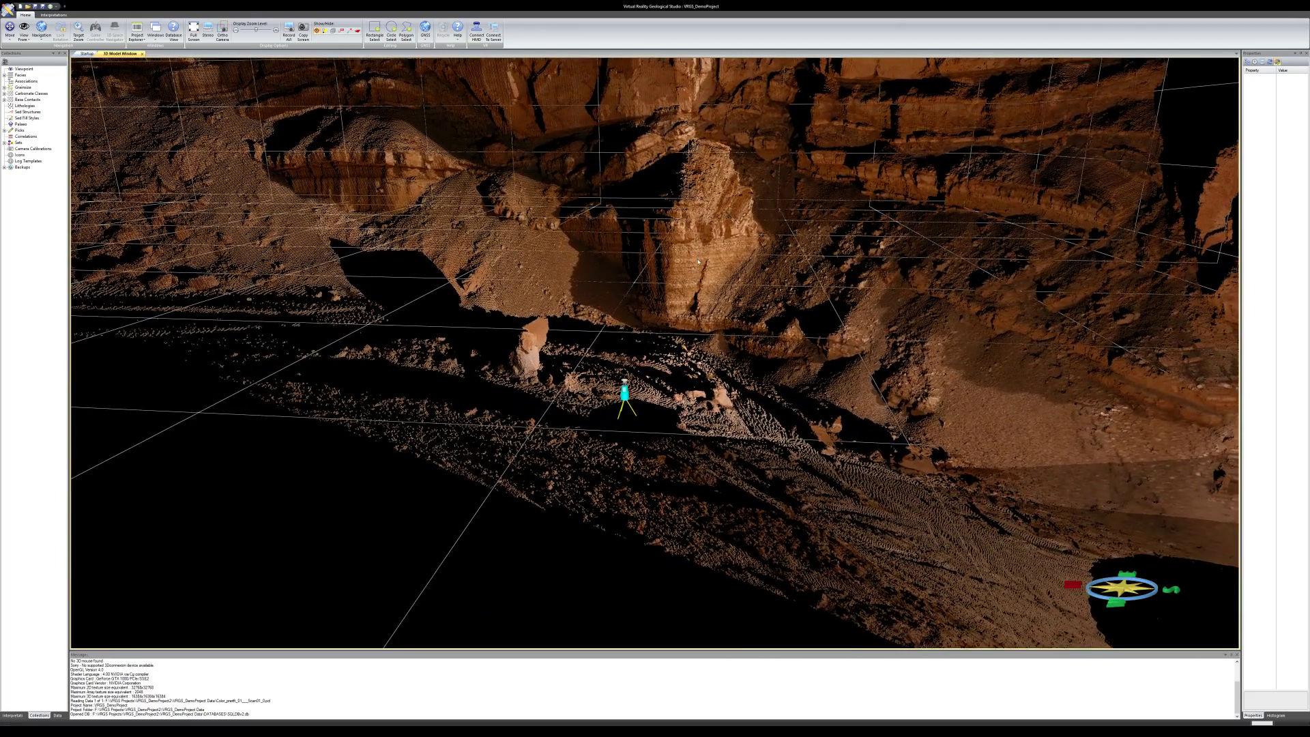
pyautogui.scroll(2, 698, 277)
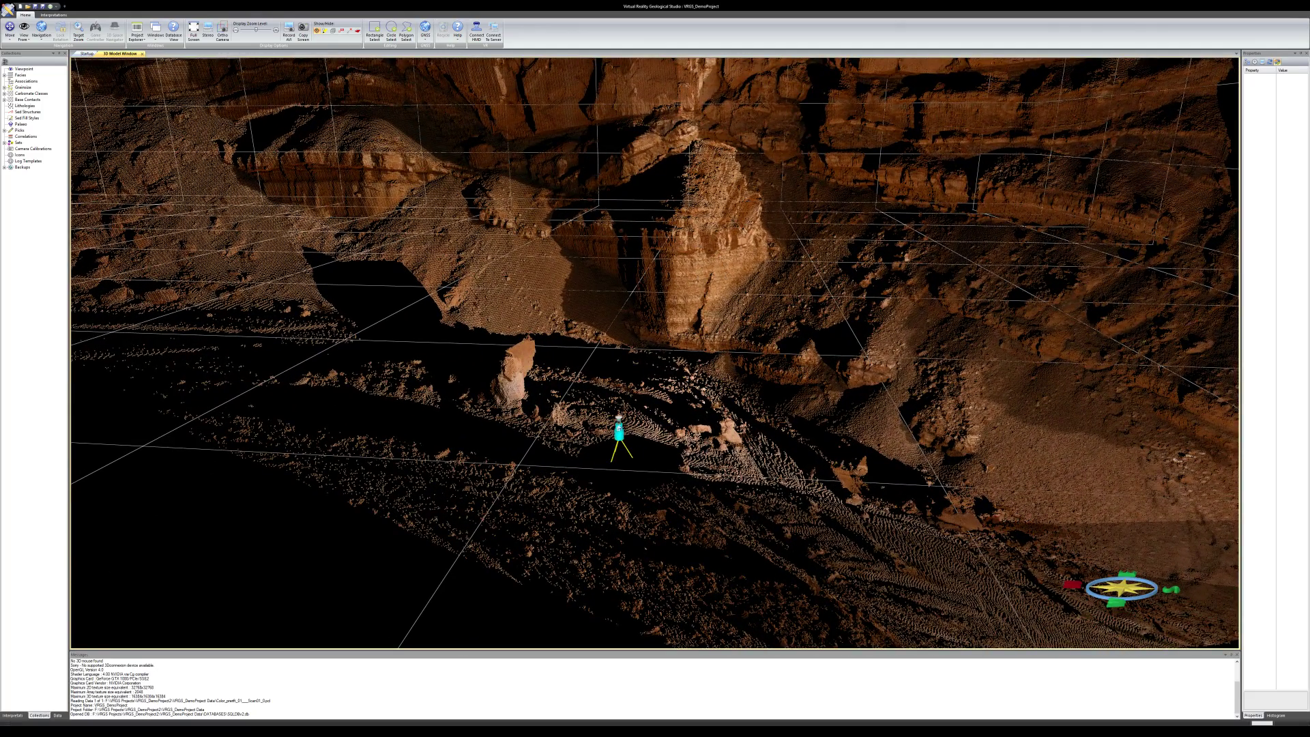
pyautogui.scroll(4, 706, 298)
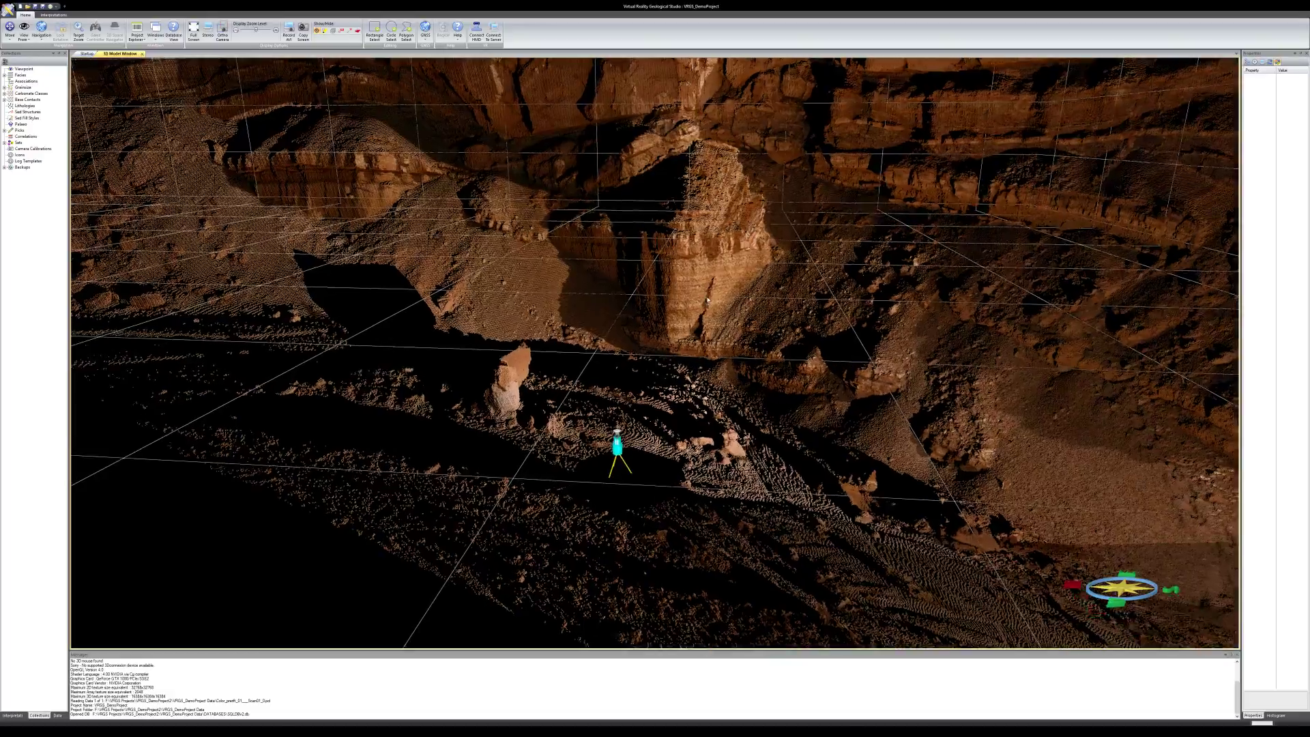
pyautogui.scroll(5, 696, 267)
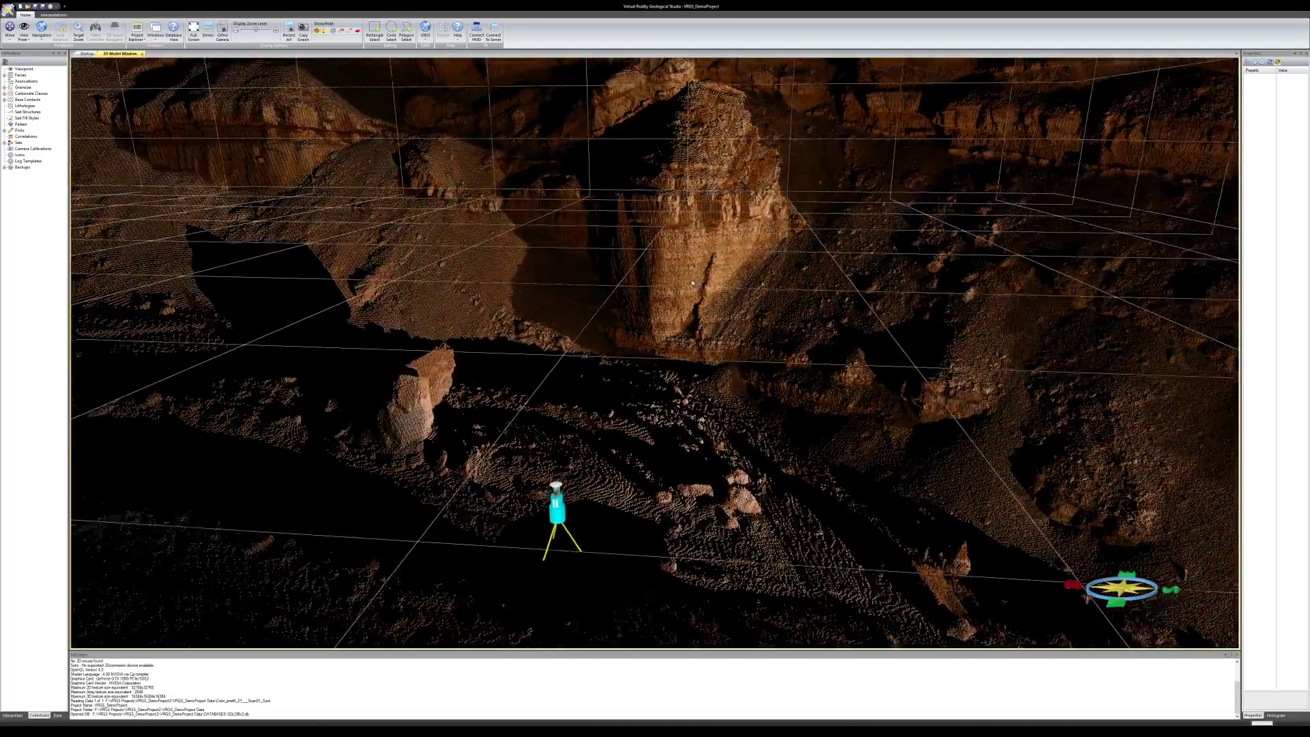
pyautogui.scroll(5, 687, 256)
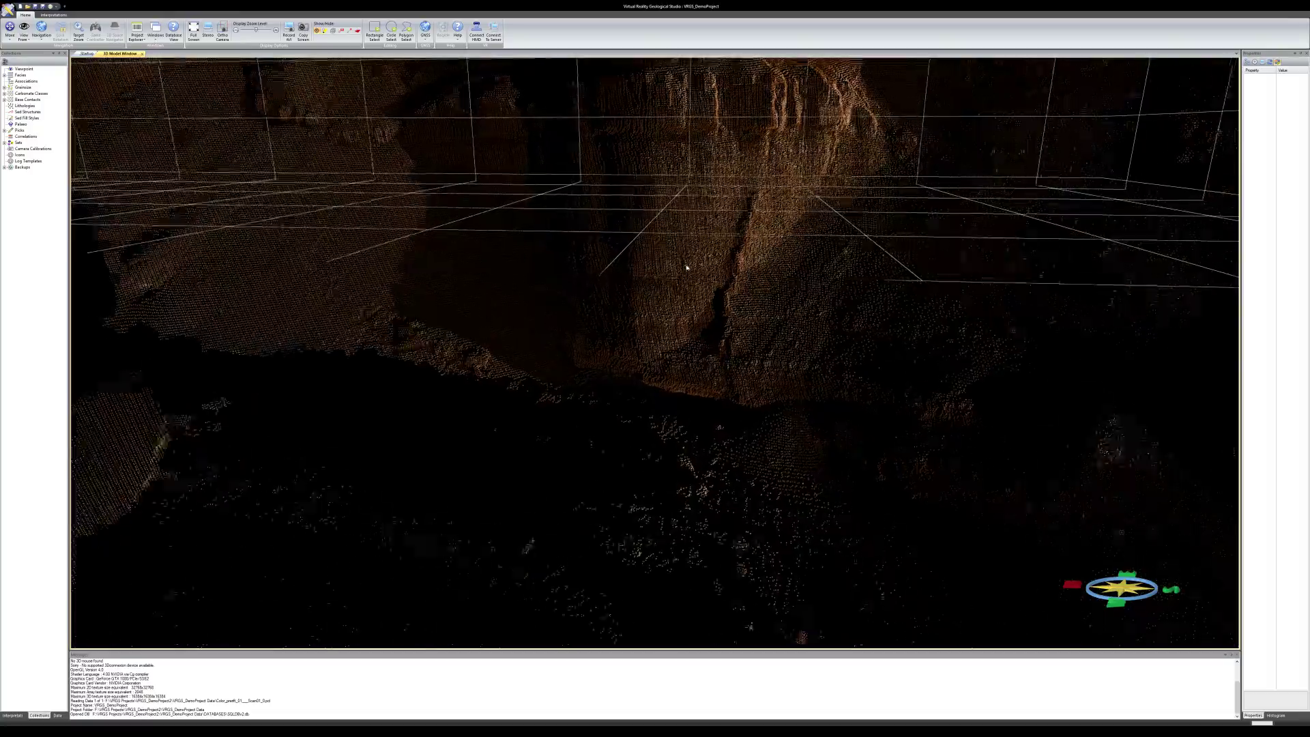
pyautogui.scroll(5, 679, 296)
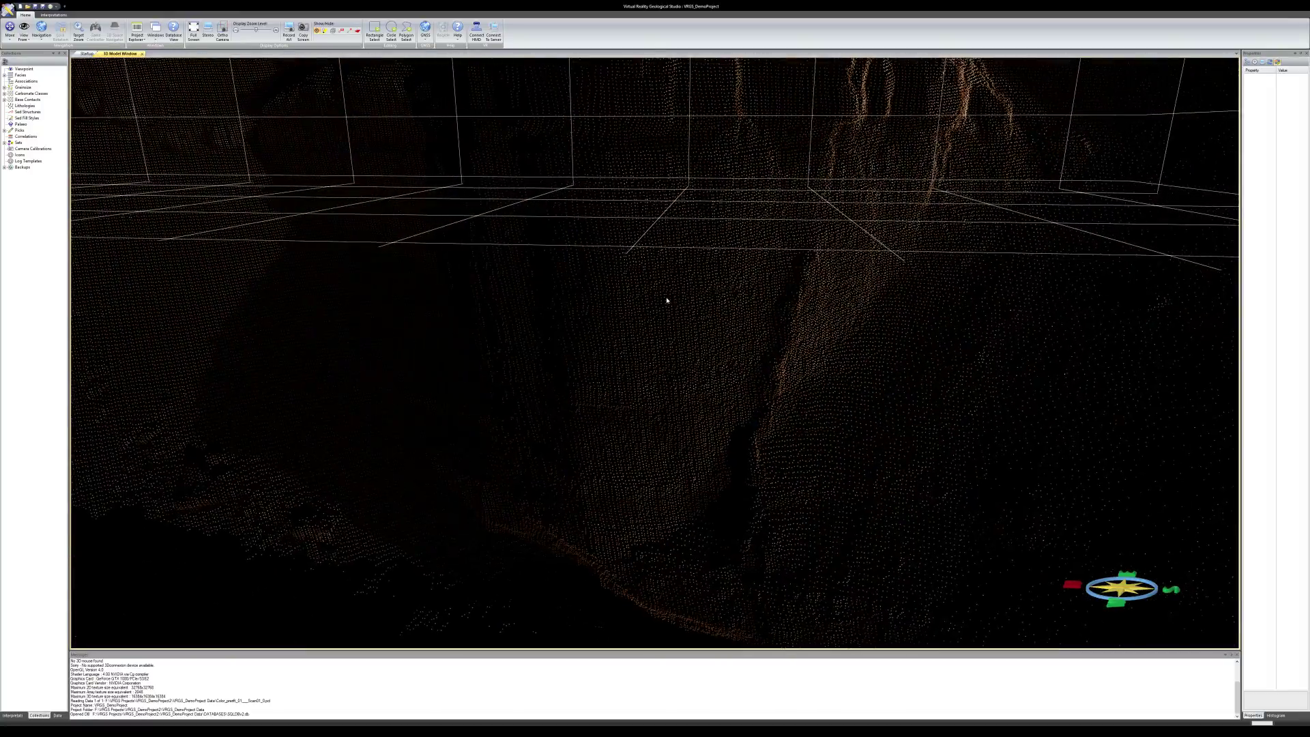
# Examine the point cloud of the buttress and the surrounding slopes from low, raised and sideways viewing angles
pyautogui.moveTo(707, 199); pyautogui.dragTo(642, 244)
pyautogui.scroll(-3, 665, 225)
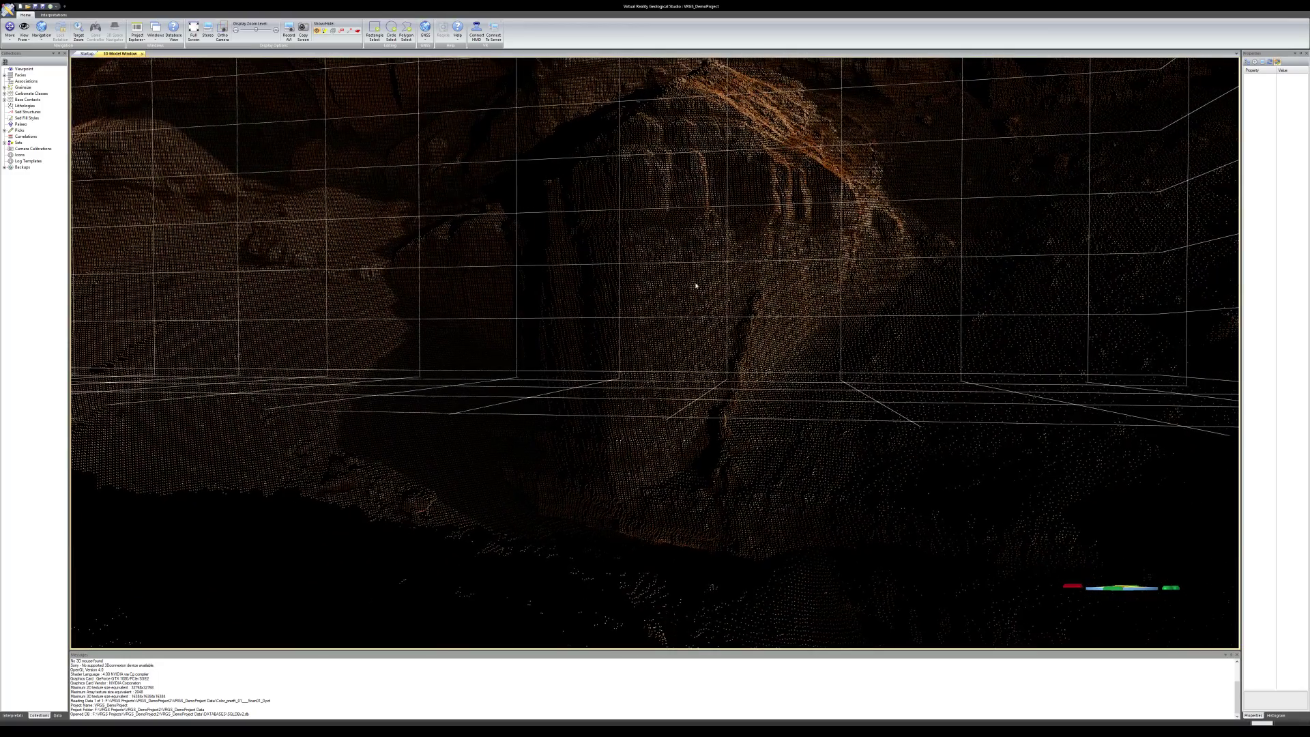
pyautogui.scroll(-3, 699, 296)
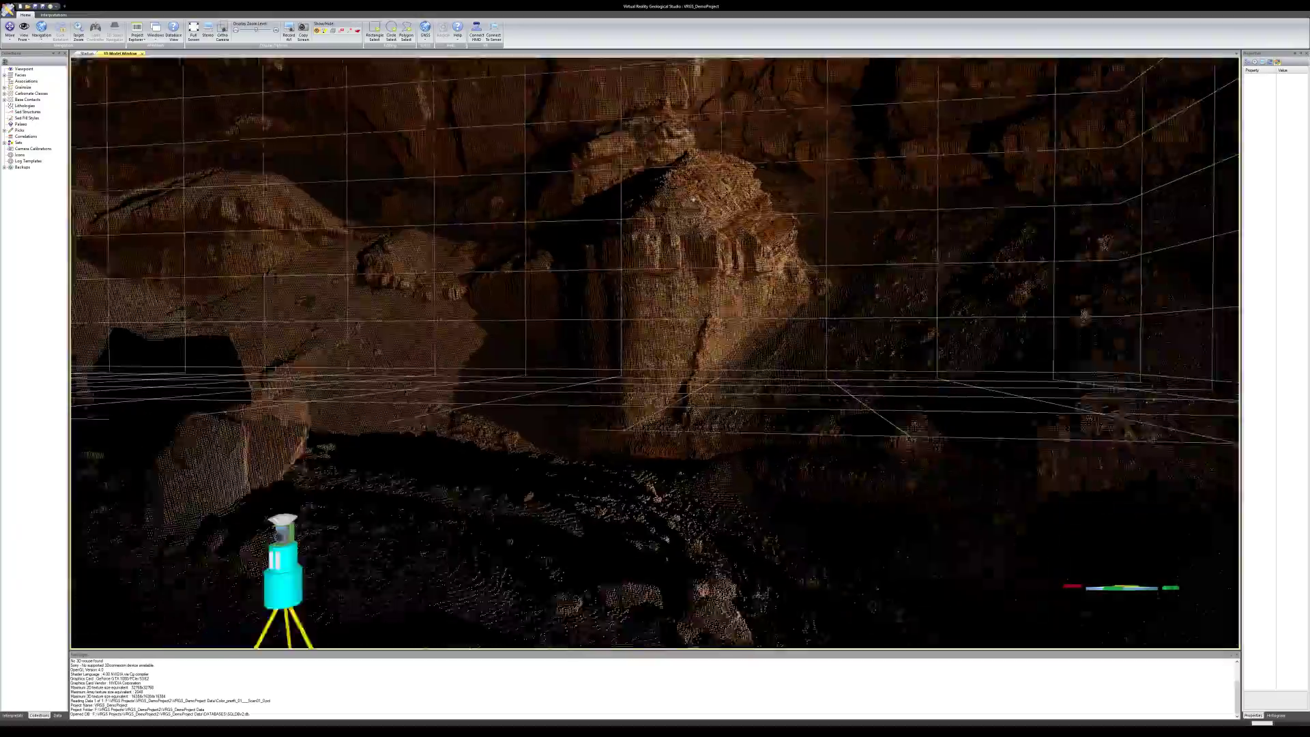
pyautogui.scroll(-3, 697, 202)
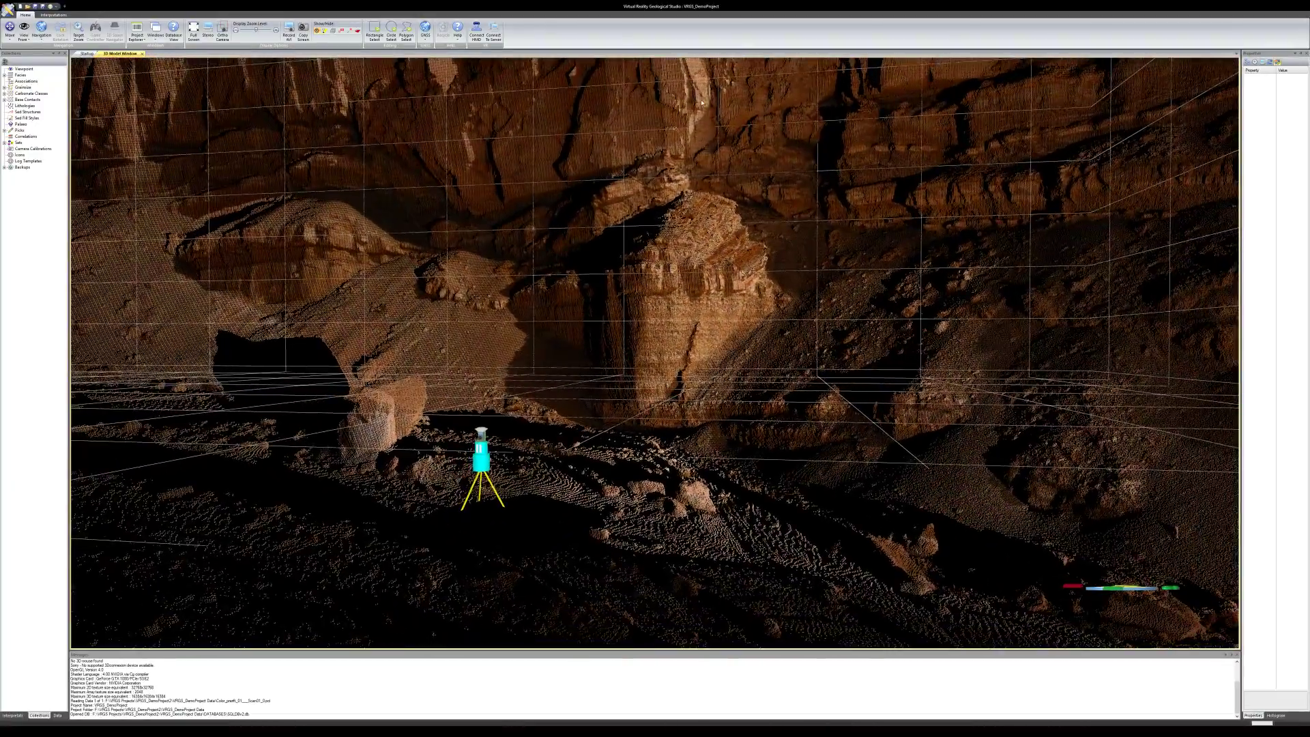
pyautogui.moveTo(683, 258); pyautogui.dragTo(729, 322)
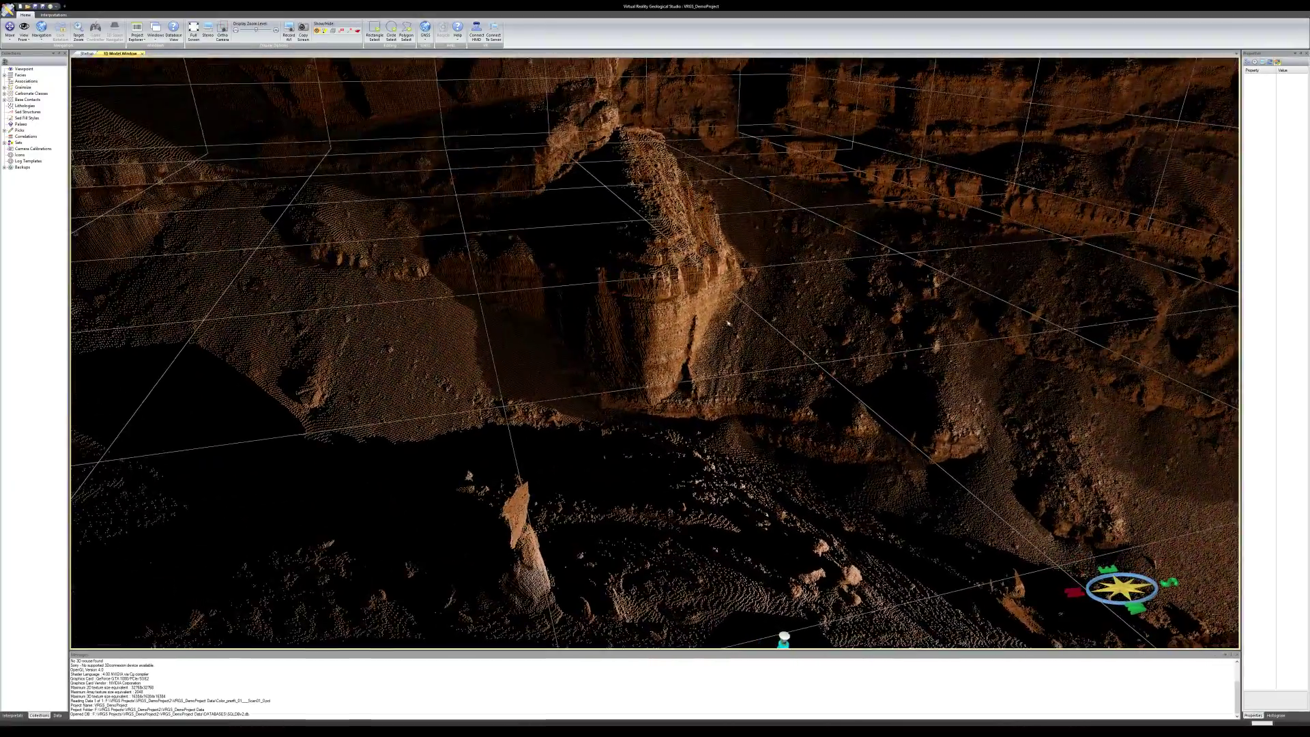
pyautogui.scroll(3, 682, 325)
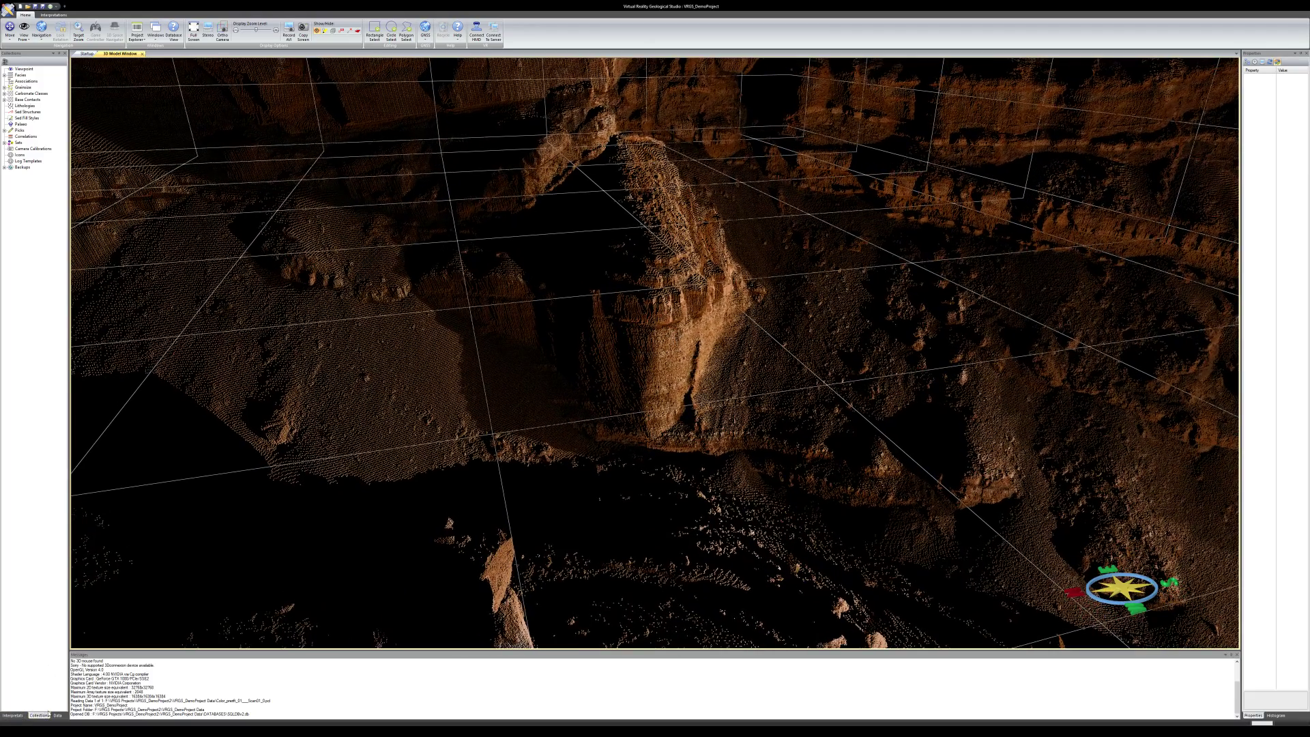
pyautogui.moveTo(684, 340); pyautogui.dragTo(567, 304)
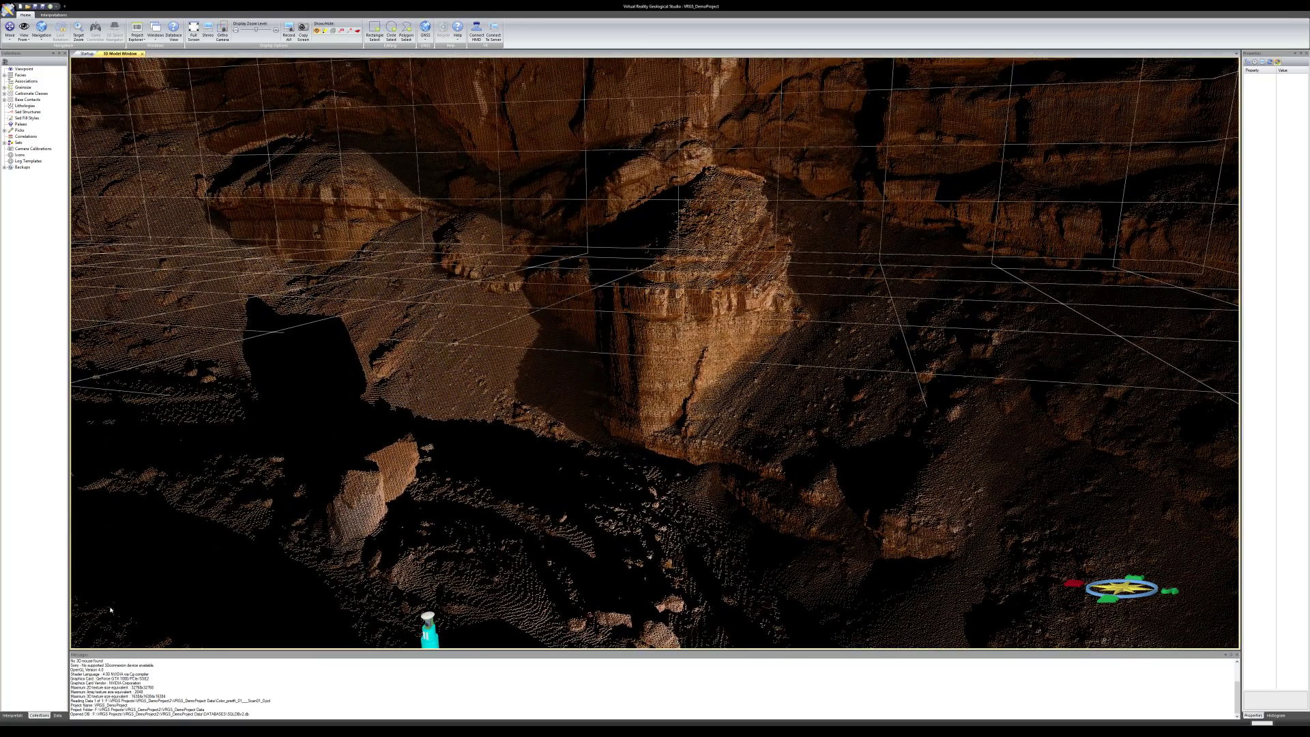
# Hide the first point cloud and display the triangular mesh of the cliff instead
pyautogui.click(58, 715)
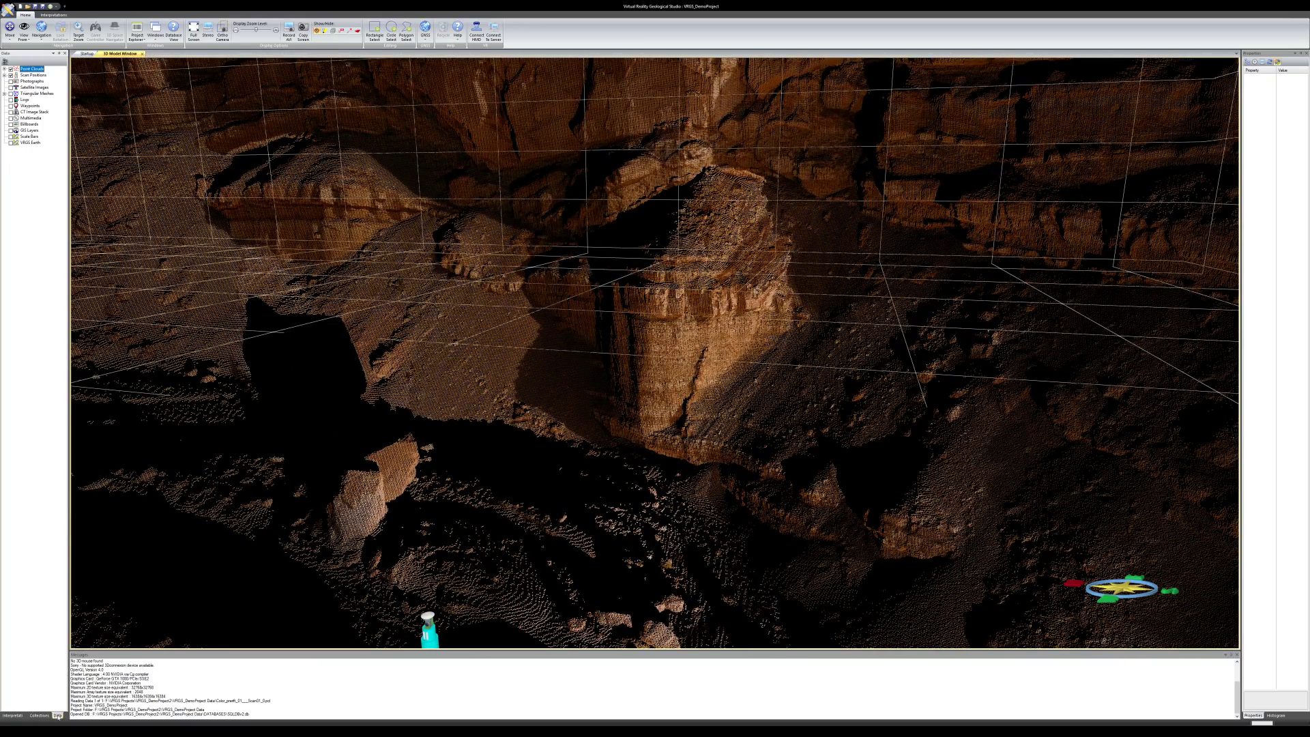
pyautogui.click(5, 69)
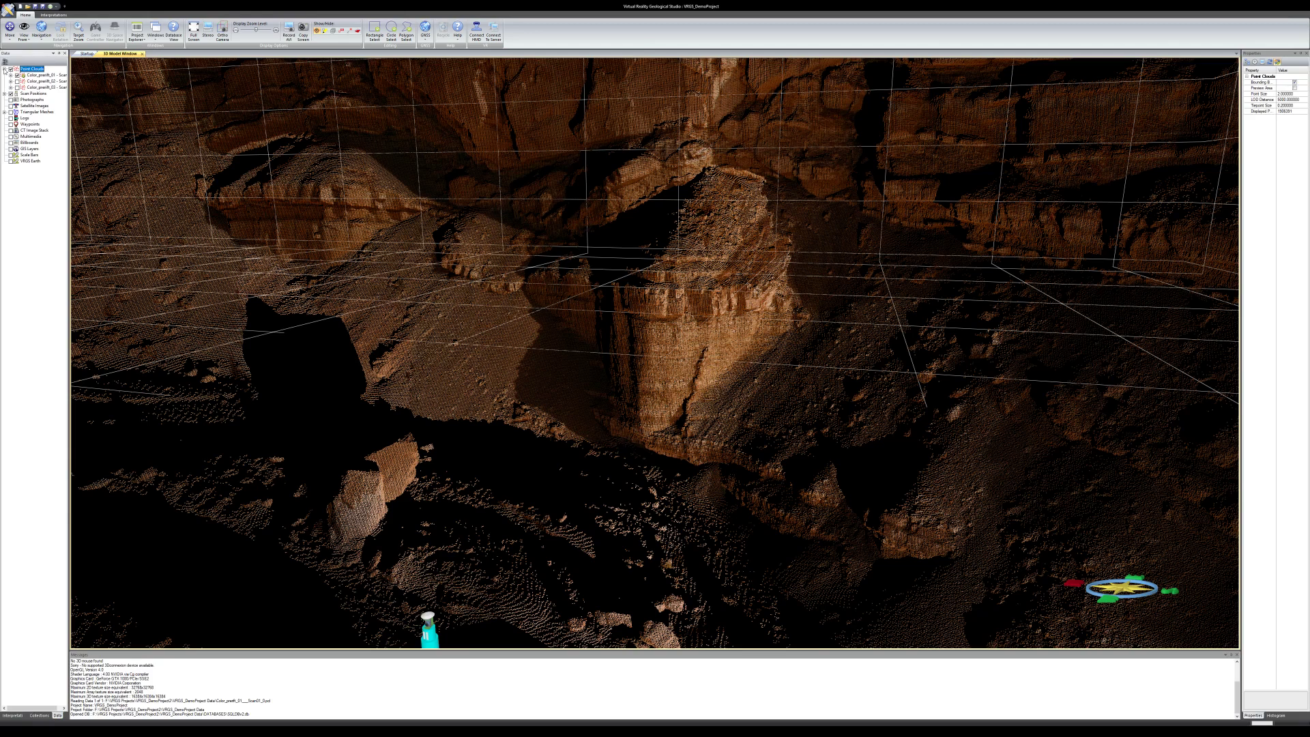
pyautogui.click(38, 75)
pyautogui.click(123, 150)
pyautogui.click(17, 75)
pyautogui.click(5, 112)
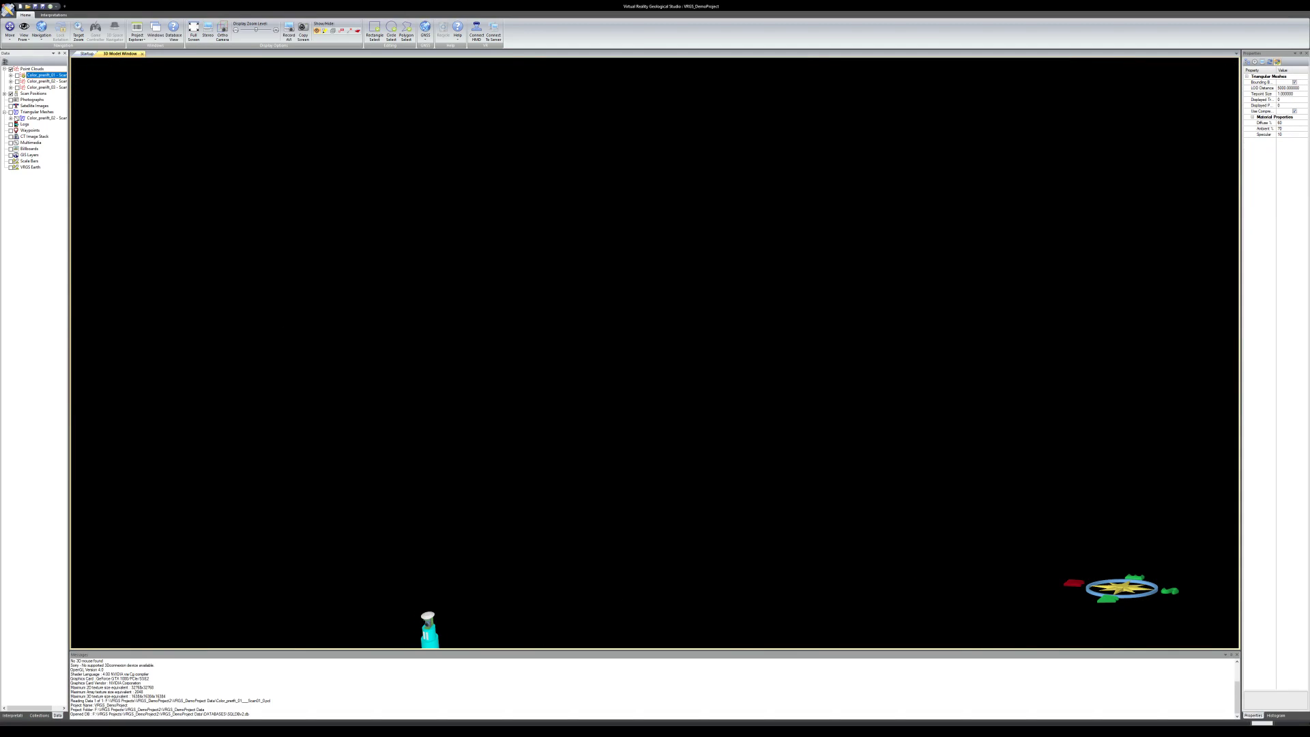
pyautogui.click(20, 120)
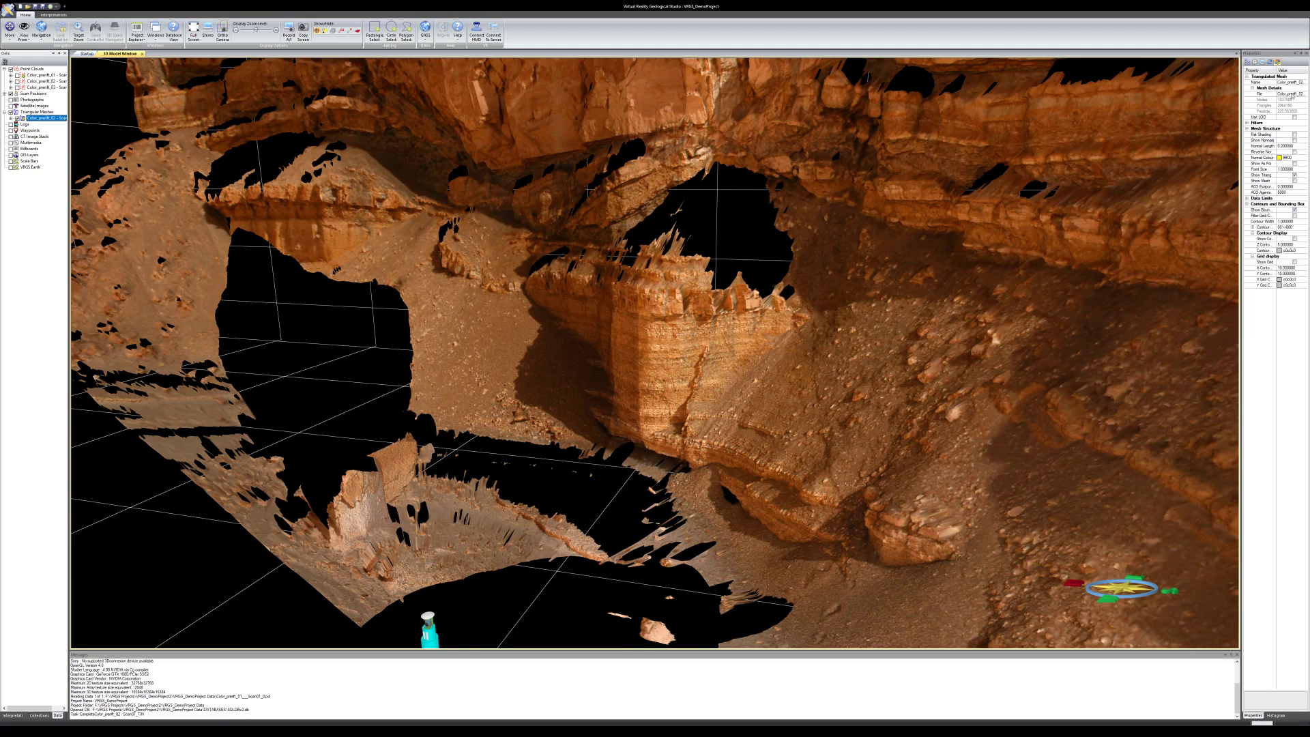
# Inspect the coloured triangular mesh around the buttress and review the project's interpretation and collection lists
pyautogui.moveTo(694, 373); pyautogui.dragTo(763, 330)
pyautogui.moveTo(764, 331)
pyautogui.mouseDown(button='right')
pyautogui.moveTo(769, 371)
pyautogui.moveTo(769, 337)
pyautogui.mouseUp(button='right')
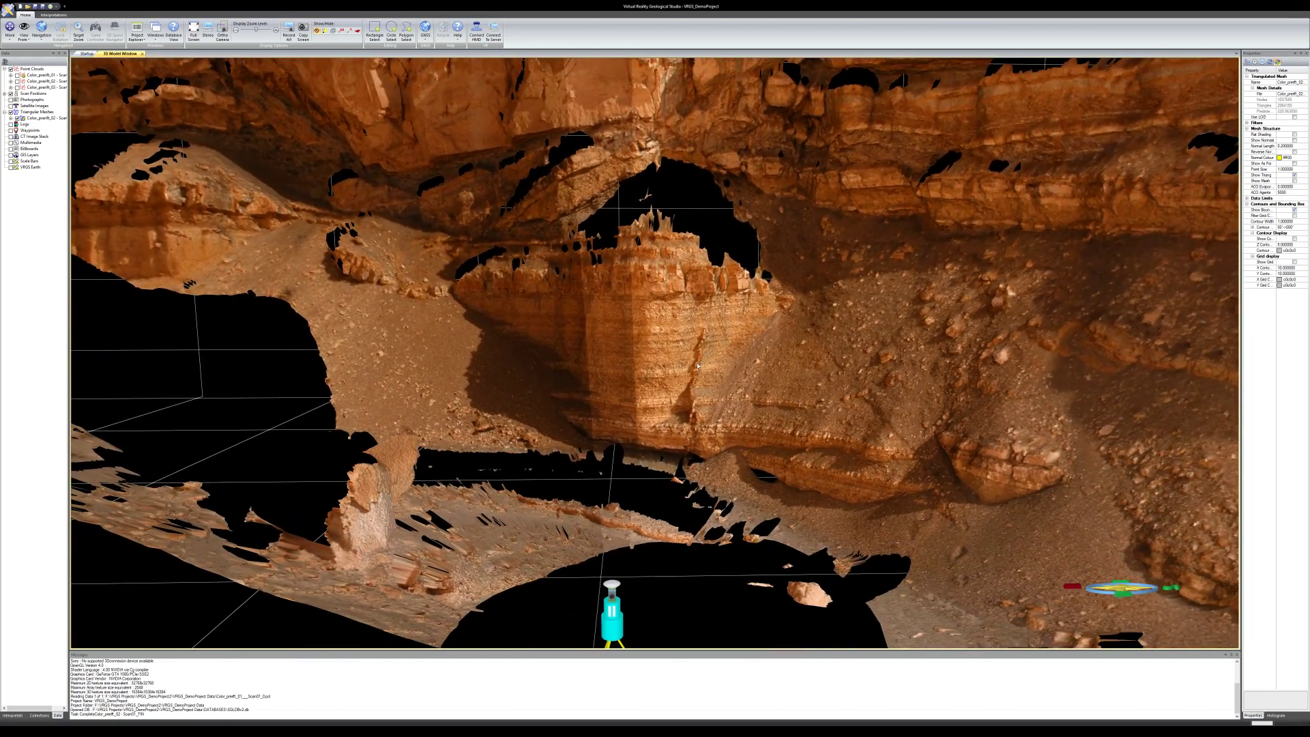
pyautogui.moveTo(681, 359); pyautogui.dragTo(694, 256)
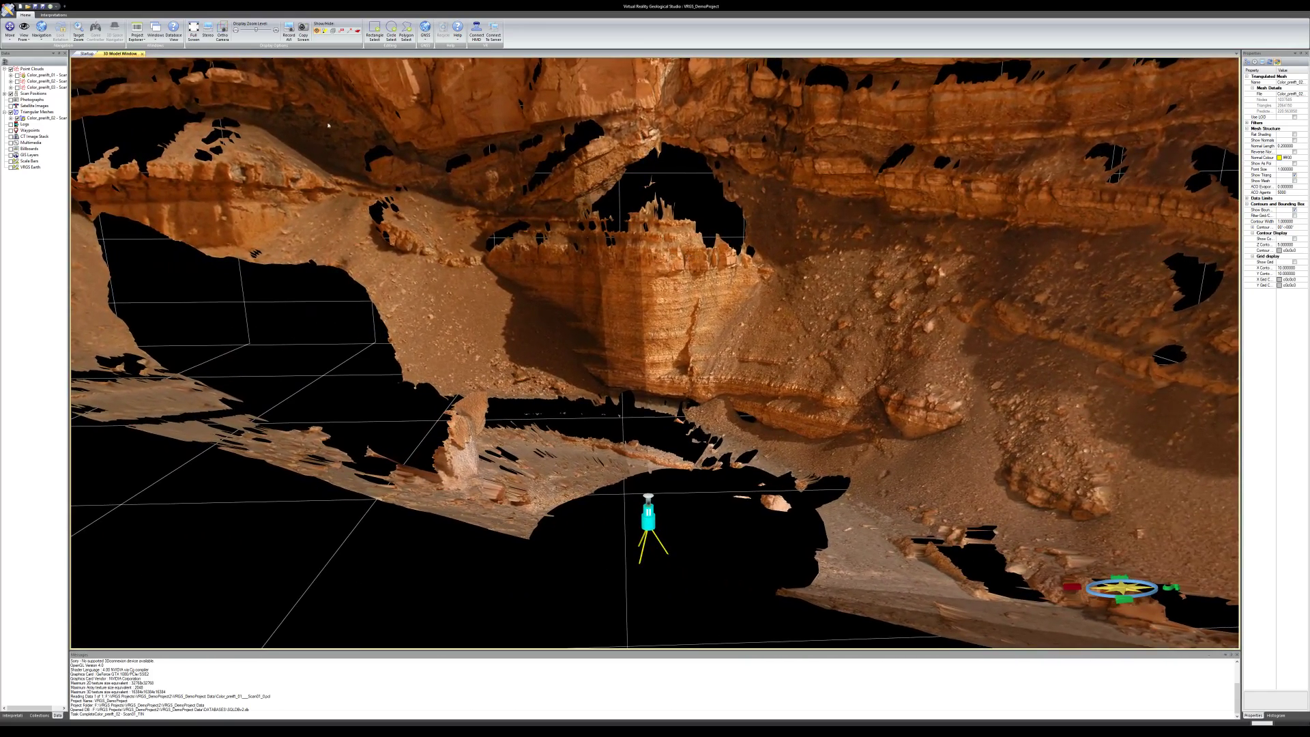
pyautogui.scroll(-1, 39, 592)
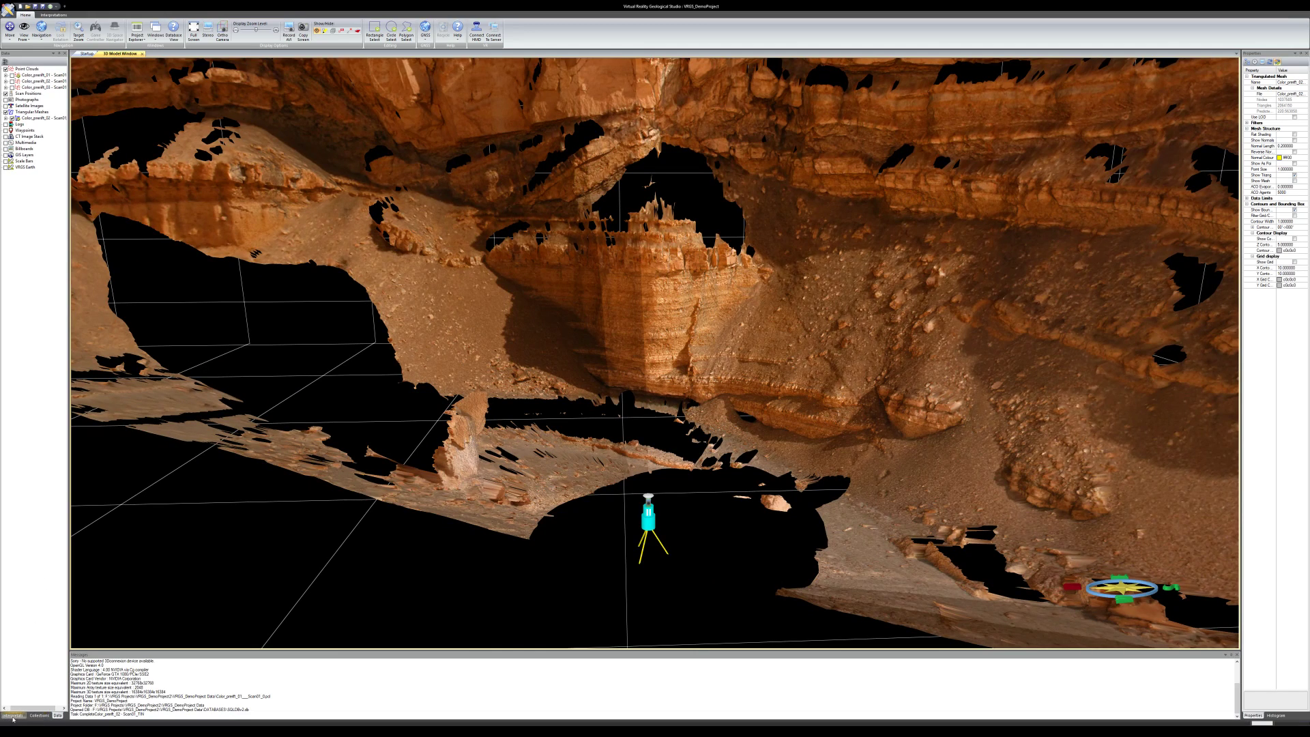
pyautogui.click(57, 715)
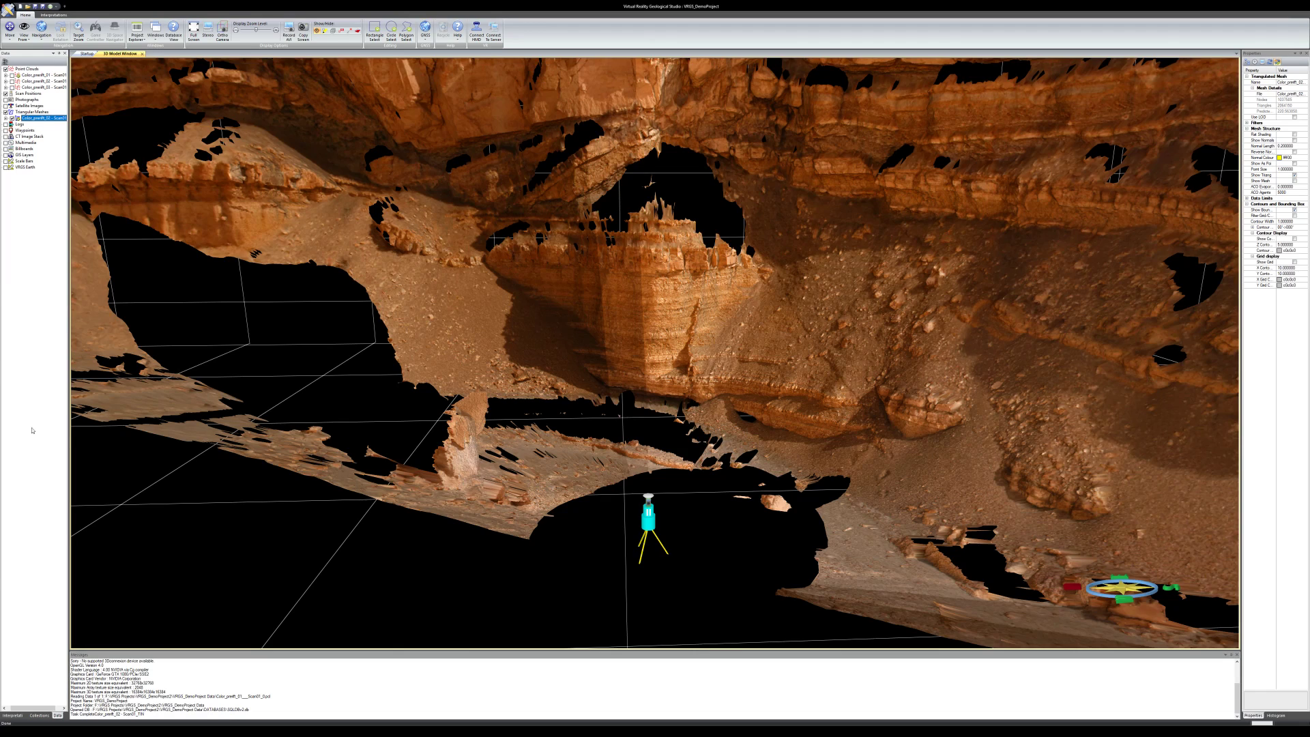
pyautogui.click(13, 715)
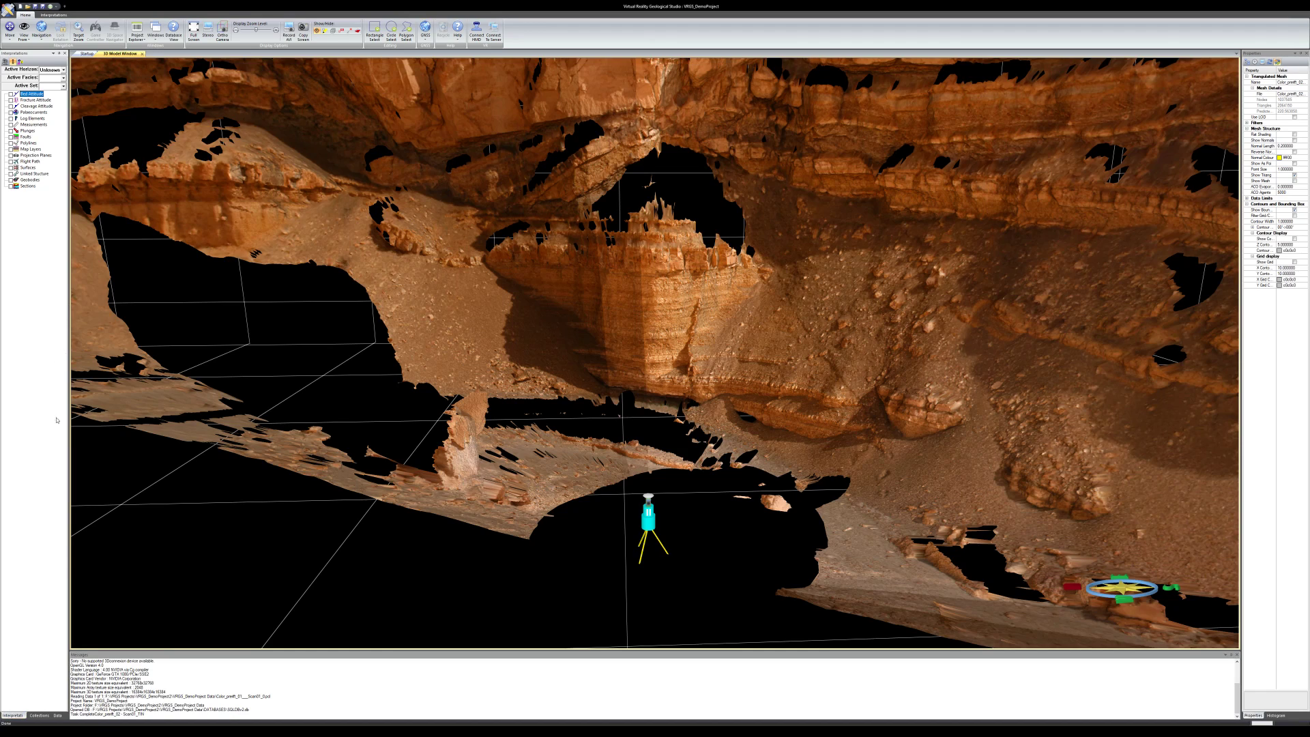
pyautogui.click(40, 716)
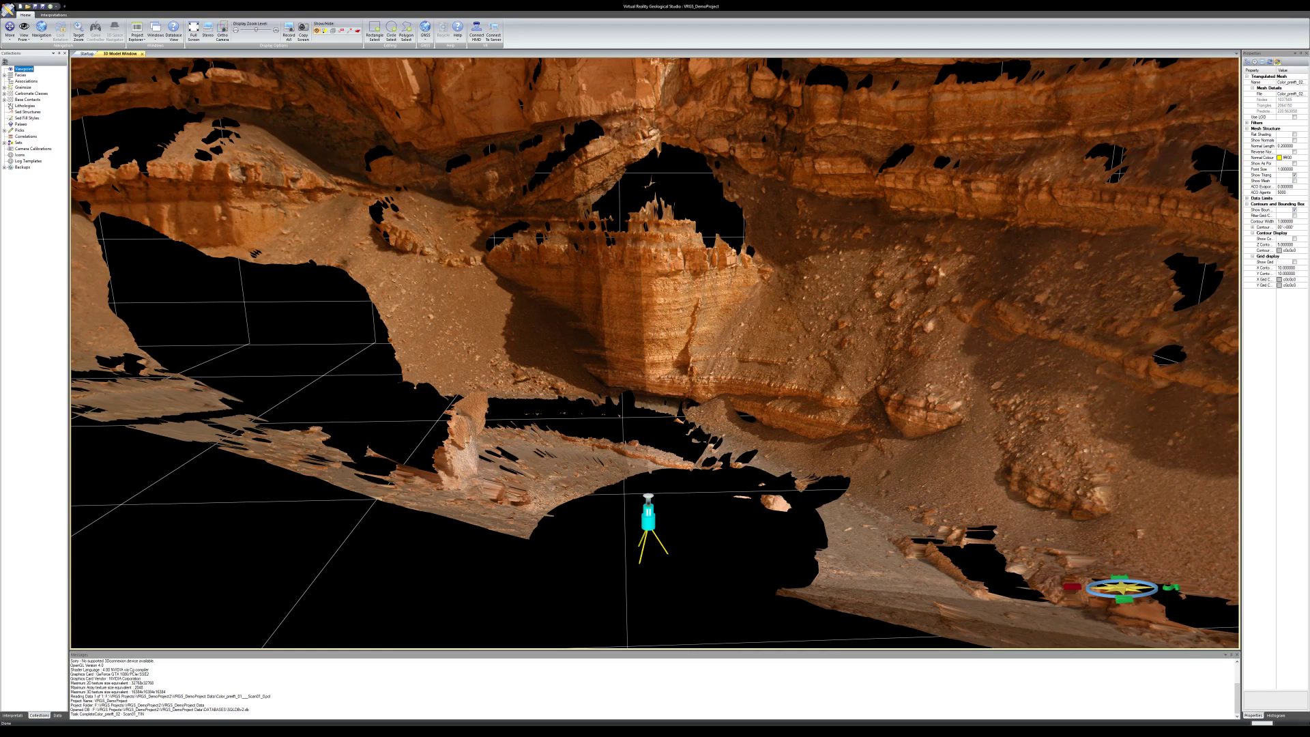
# Display the triangular mesh coloured by its Intensity attribute and view the cliff with that colouring
pyautogui.click(57, 715)
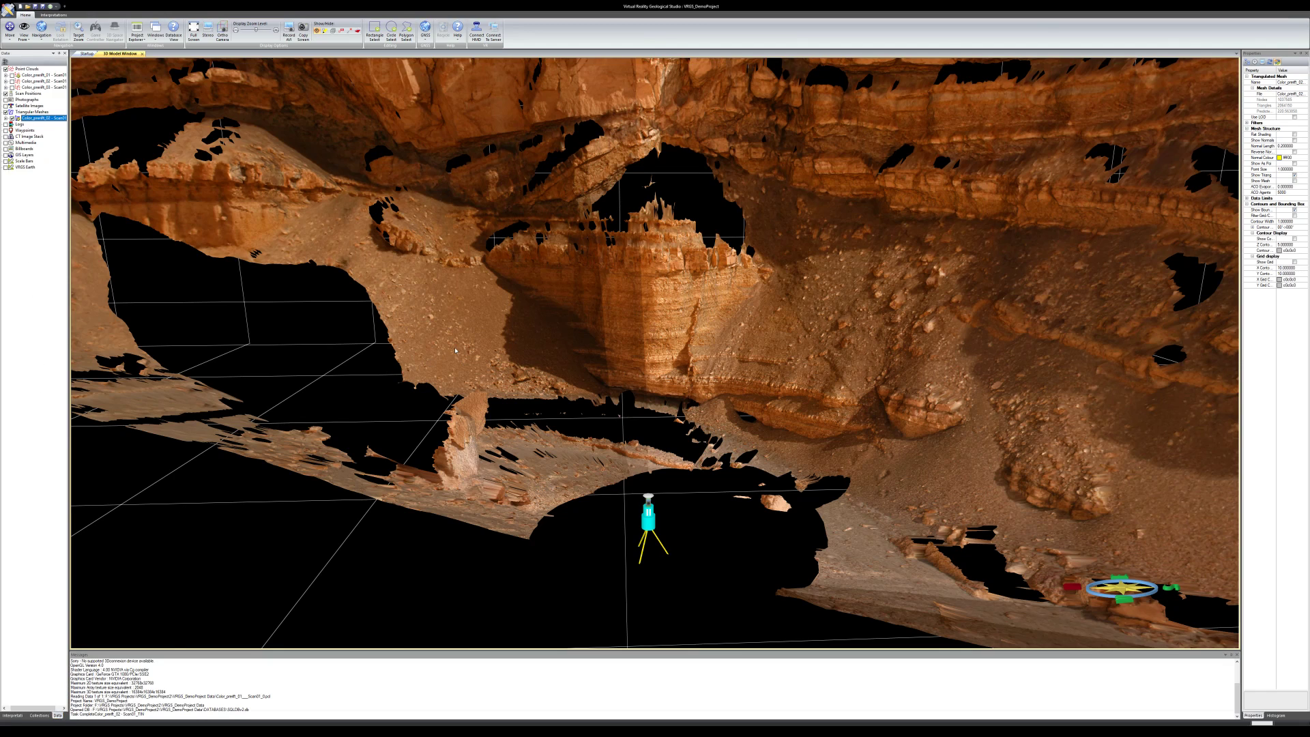
pyautogui.moveTo(455, 350); pyautogui.dragTo(465, 363)
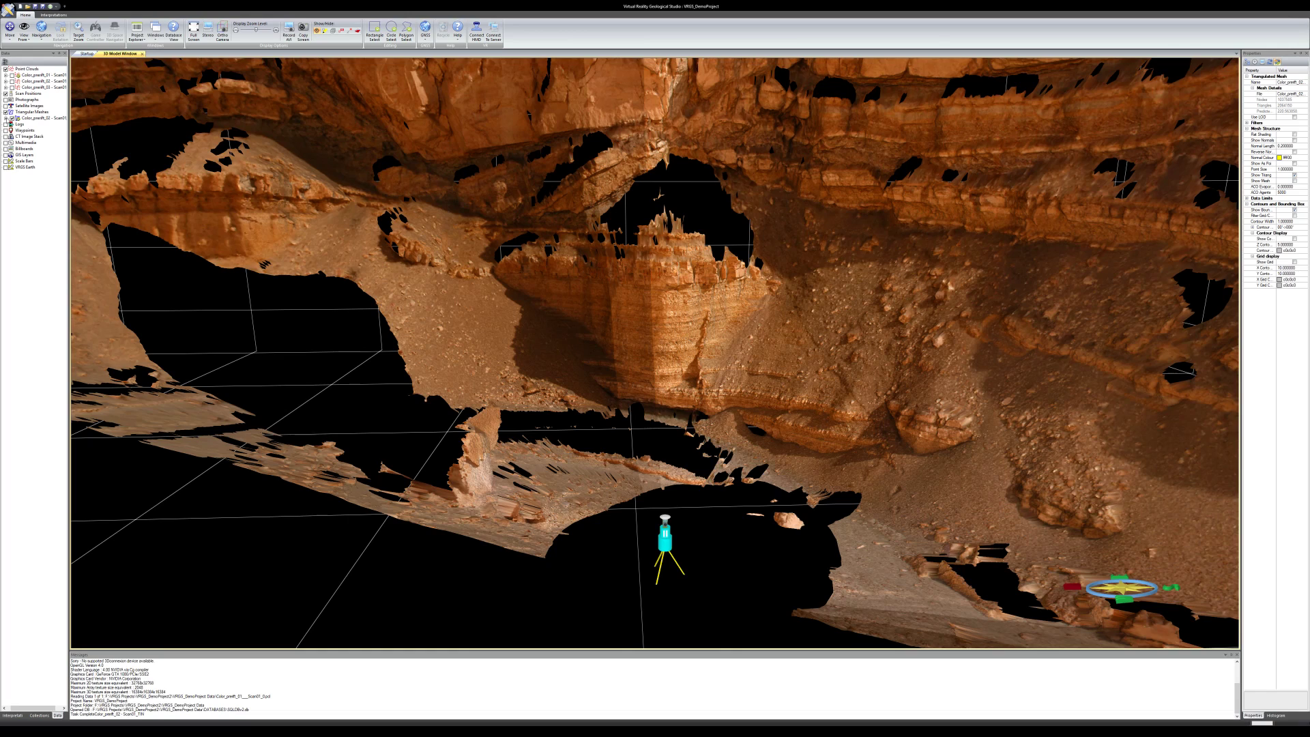
pyautogui.click(5, 118)
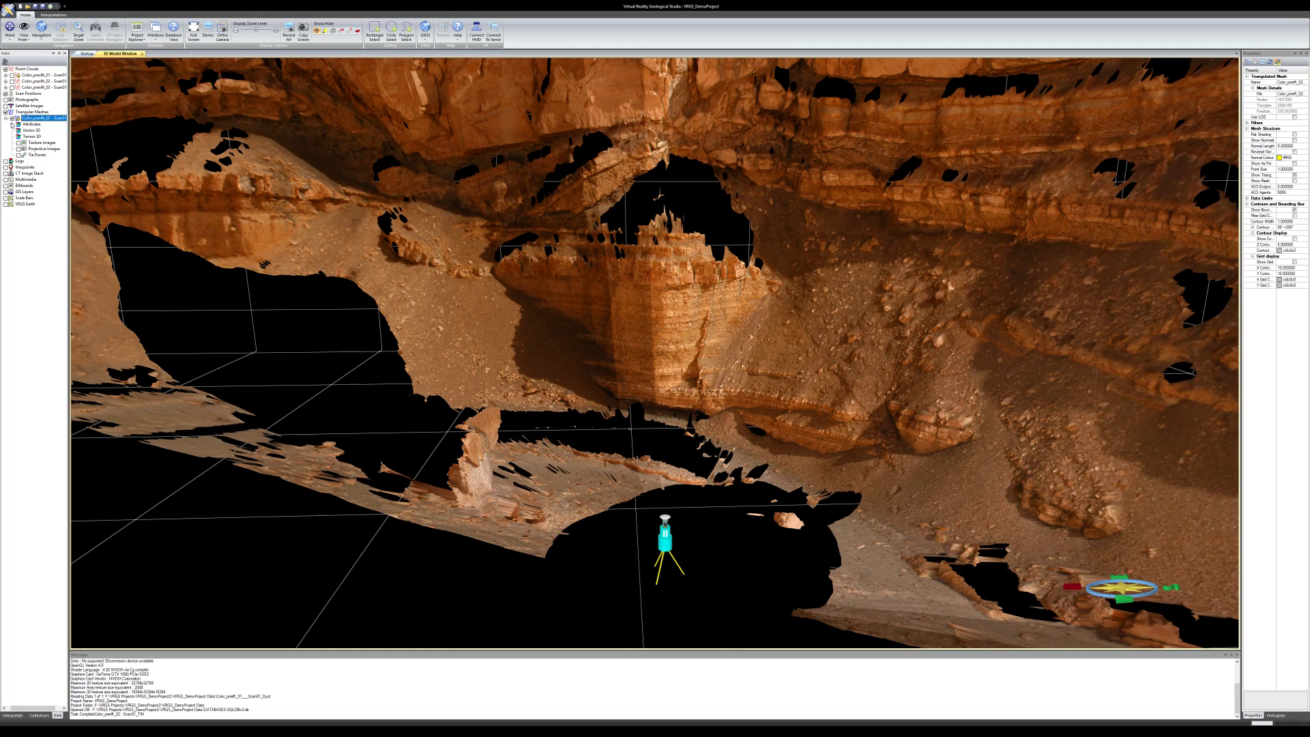
pyautogui.click(13, 125)
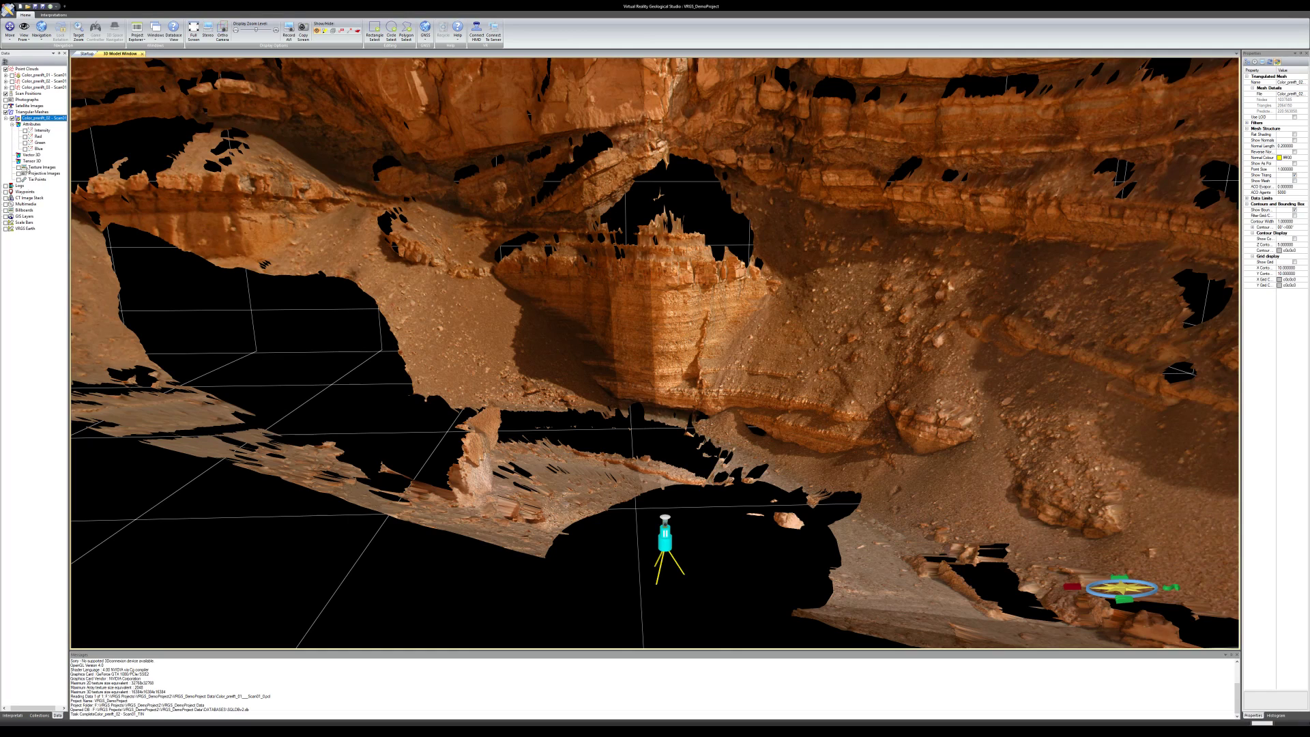
pyautogui.click(26, 130)
pyautogui.click(26, 130)
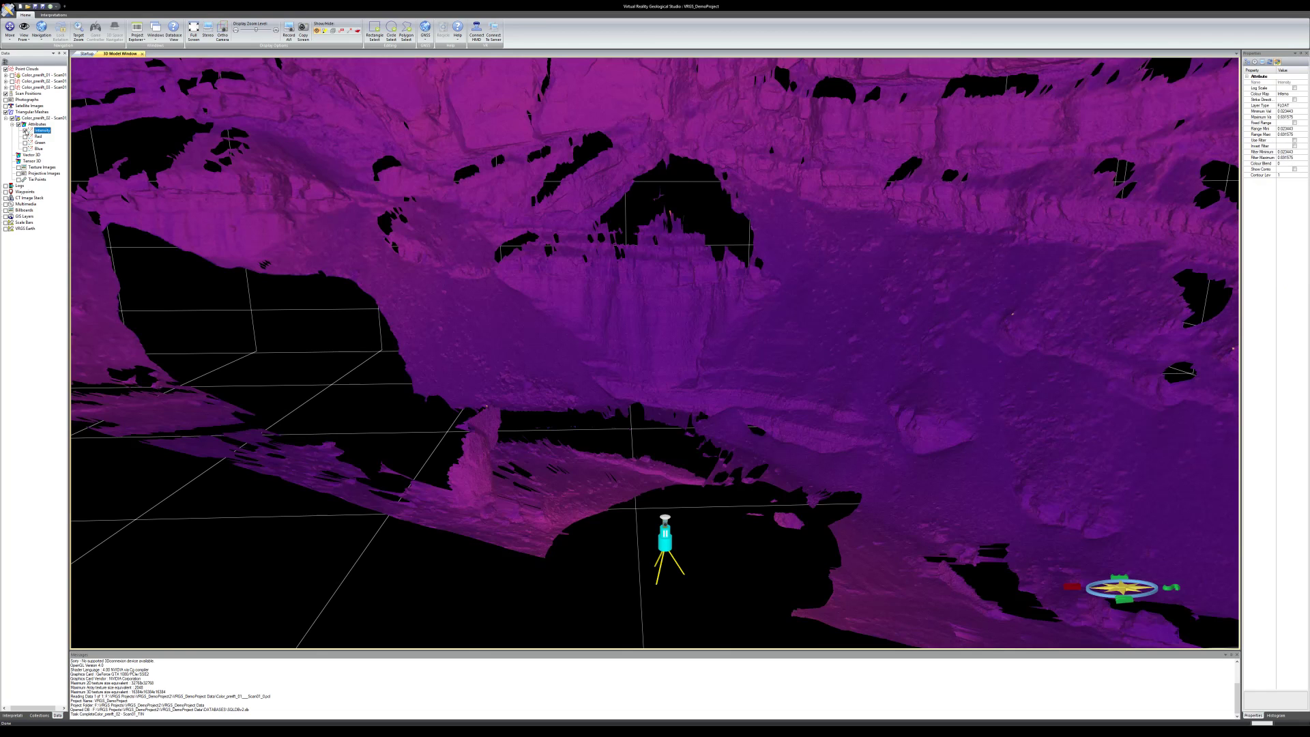
pyautogui.moveTo(526, 300); pyautogui.dragTo(539, 367)
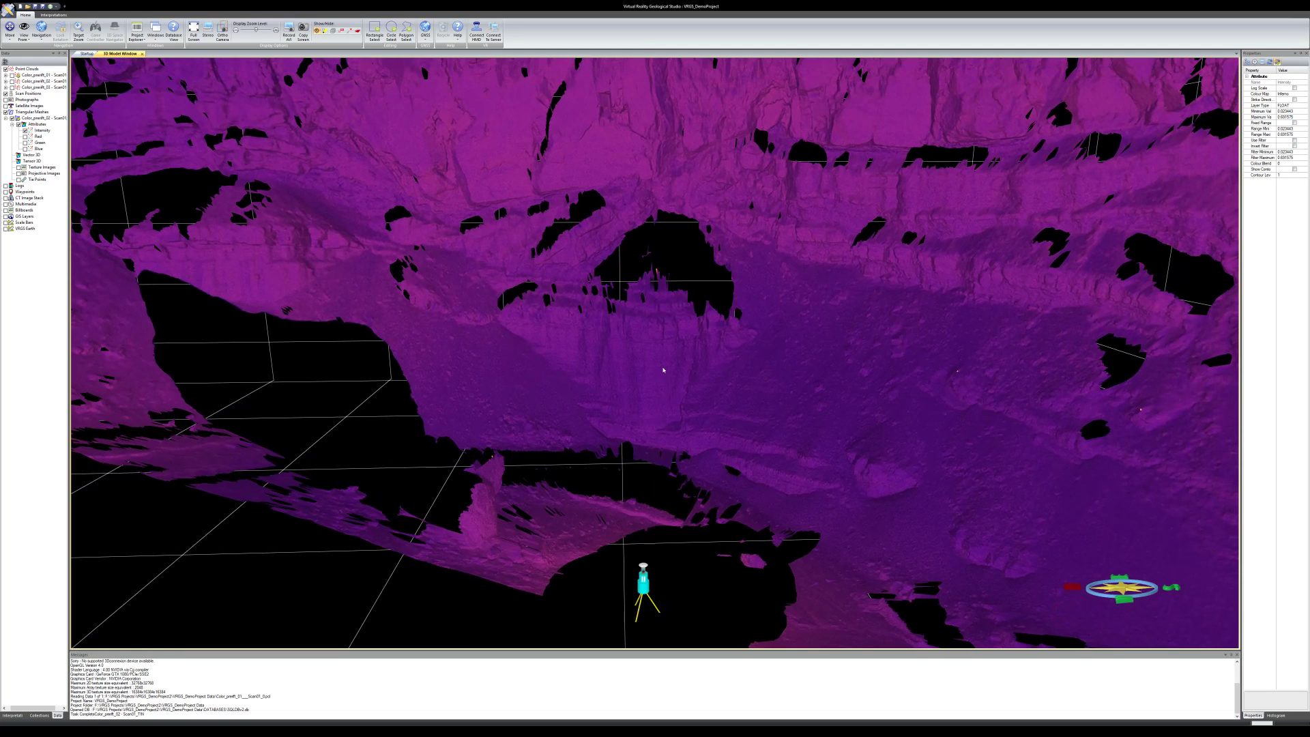
pyautogui.moveTo(641, 401); pyautogui.dragTo(639, 376, button='right')
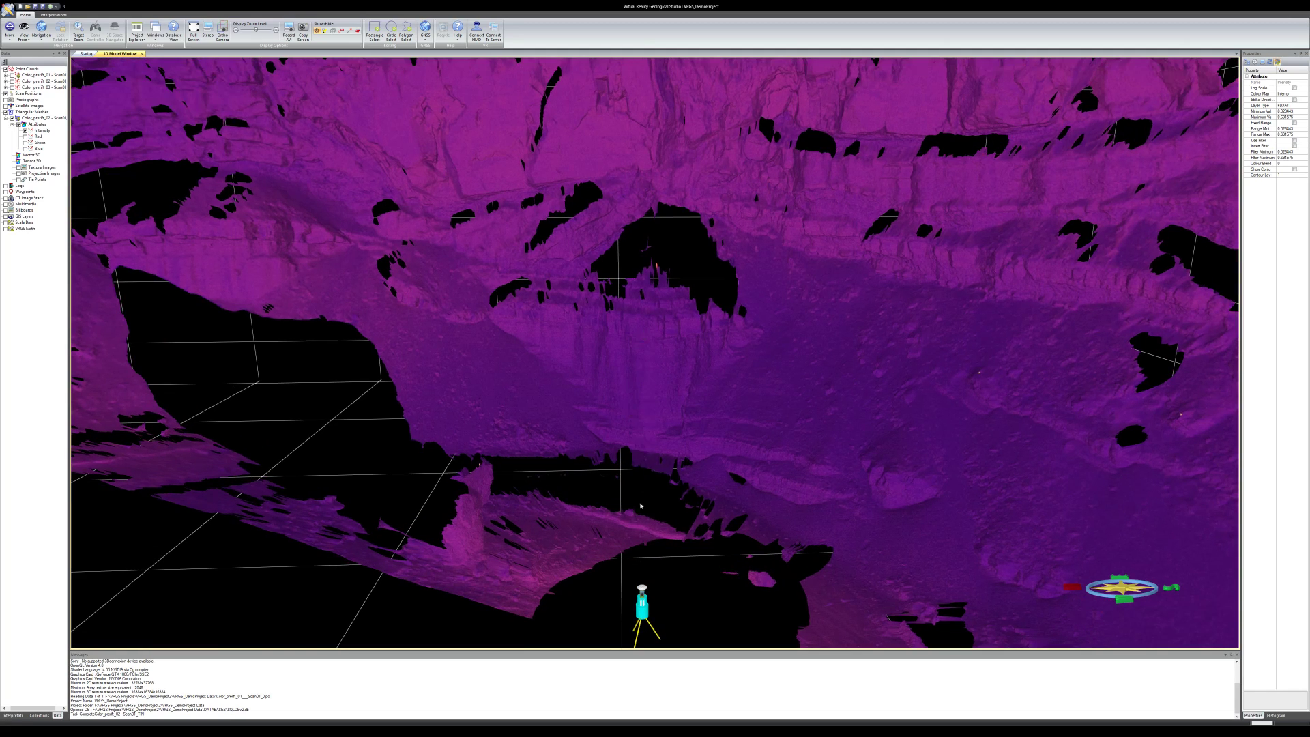
# Colour the triangular mesh by its Red attribute with more of the cliff in view
pyautogui.moveTo(764, 293)
pyautogui.mouseDown()
pyautogui.moveTo(751, 257)
pyautogui.moveTo(740, 295)
pyautogui.moveTo(754, 274)
pyautogui.mouseUp()
pyautogui.moveTo(733, 348); pyautogui.dragTo(705, 385, button='middle')
pyautogui.scroll(-6, 697, 382)
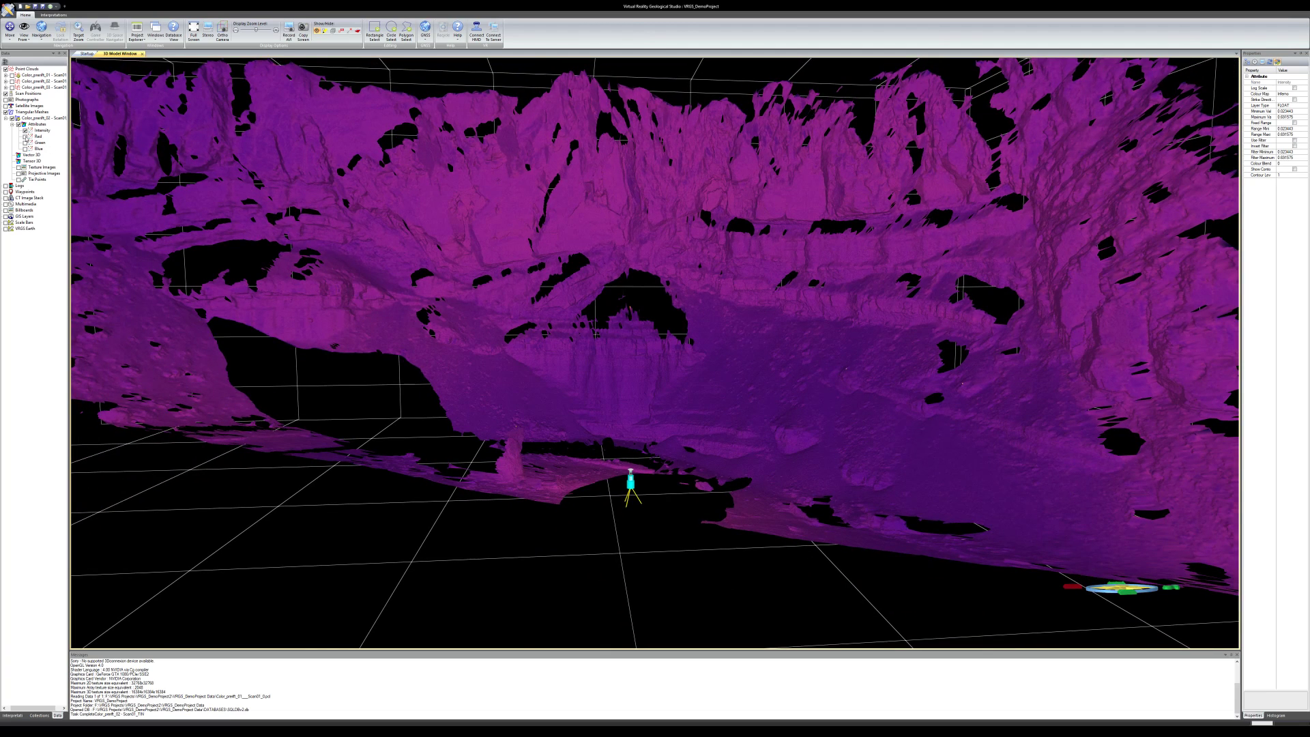
pyautogui.click(25, 136)
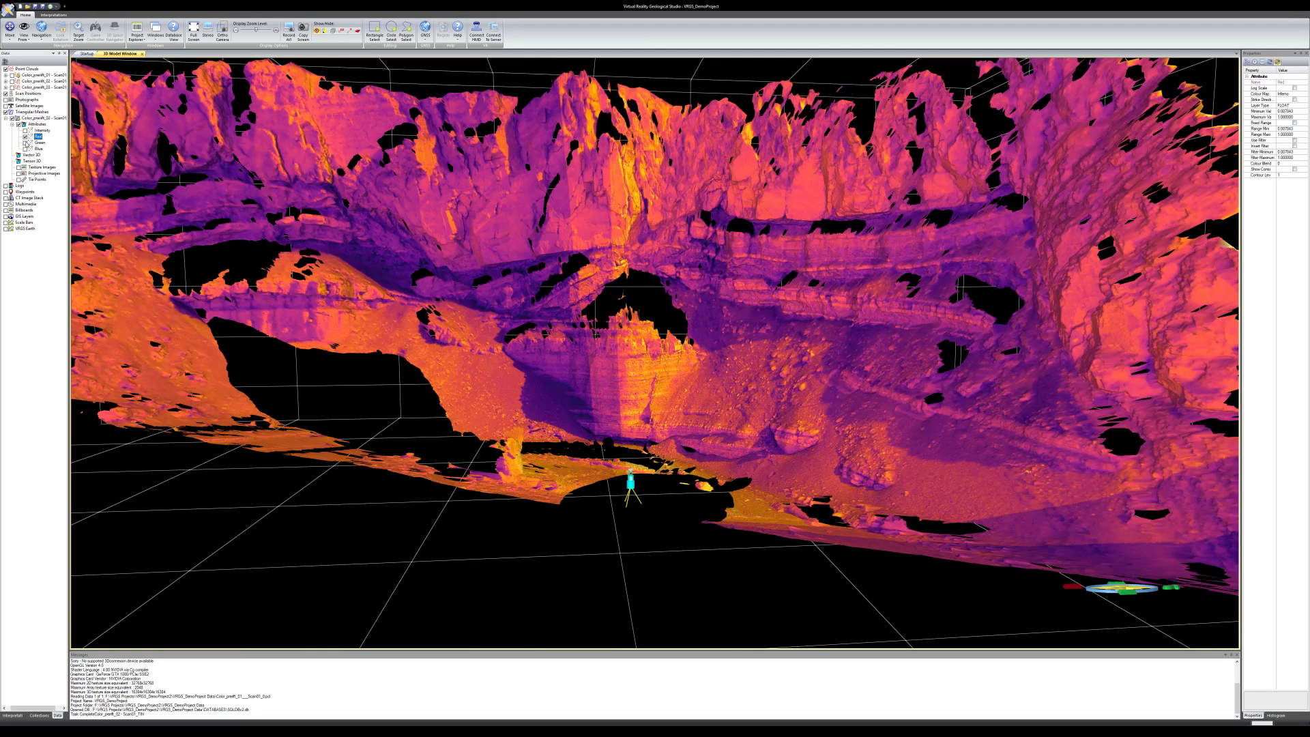
# View the triangular mesh coloured by its Green attribute and switch that off to restore the natural rock colours
pyautogui.click(26, 143)
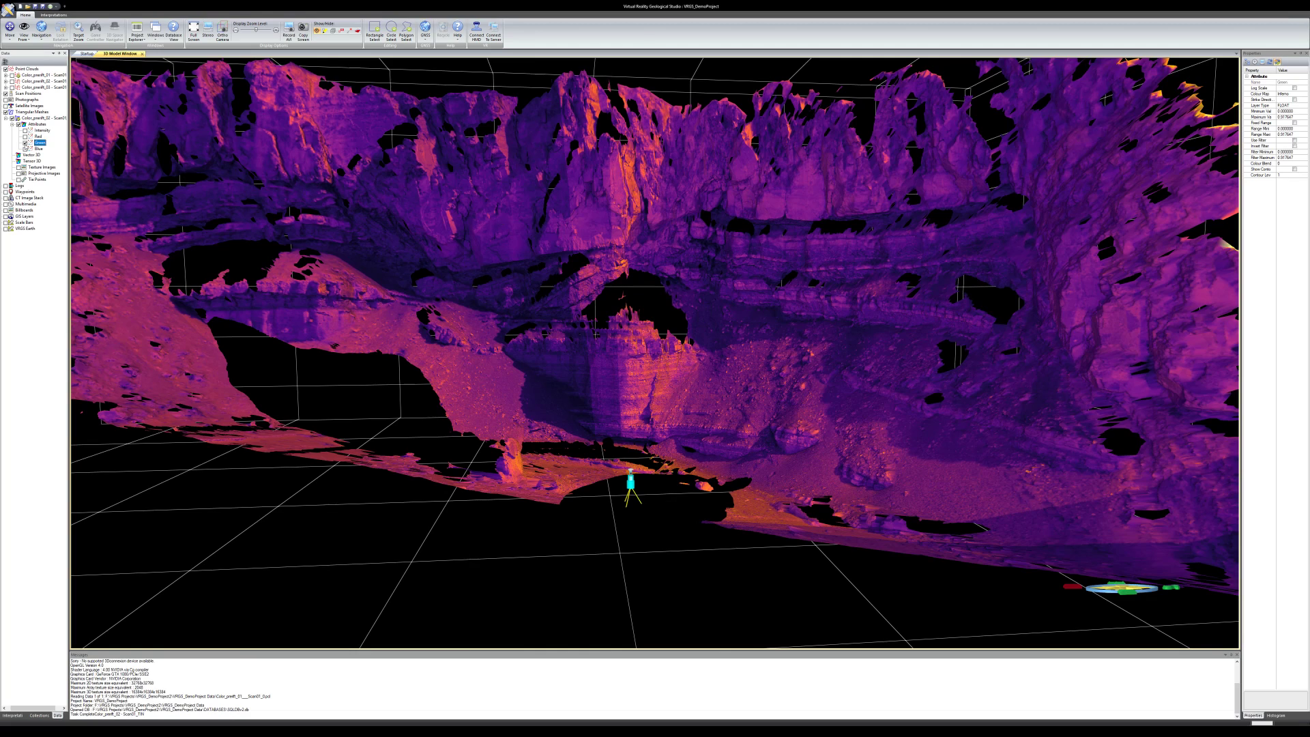
pyautogui.click(25, 143)
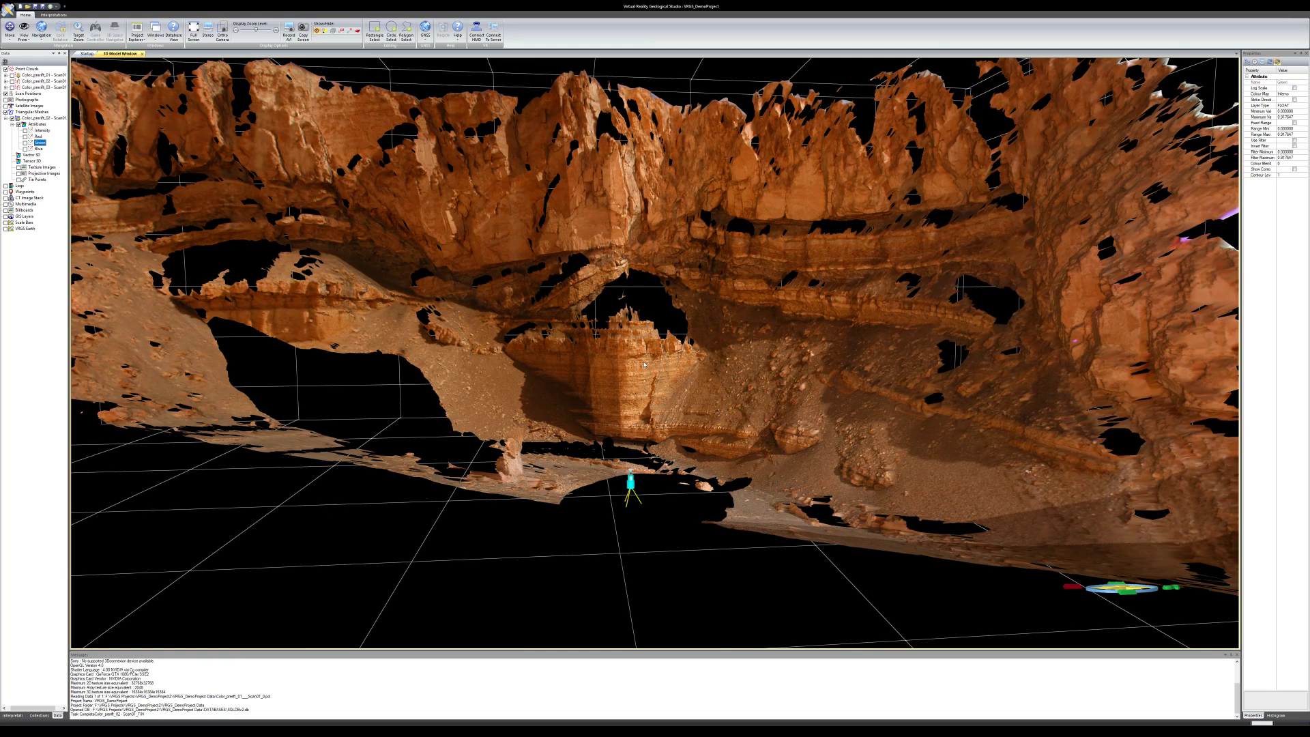
pyautogui.moveTo(650, 363); pyautogui.dragTo(653, 400)
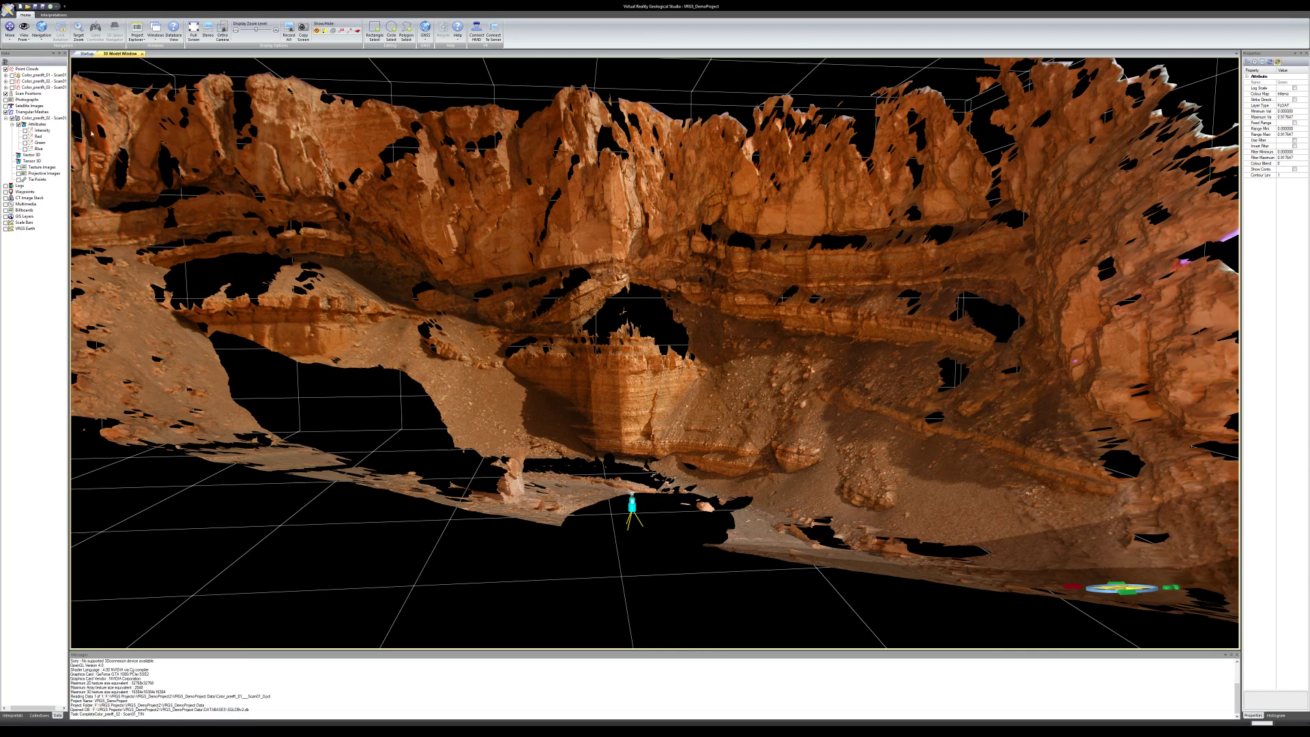
# Display the contour lines and the grid lines on the triangular mesh of the cliff
pyautogui.click(35, 119)
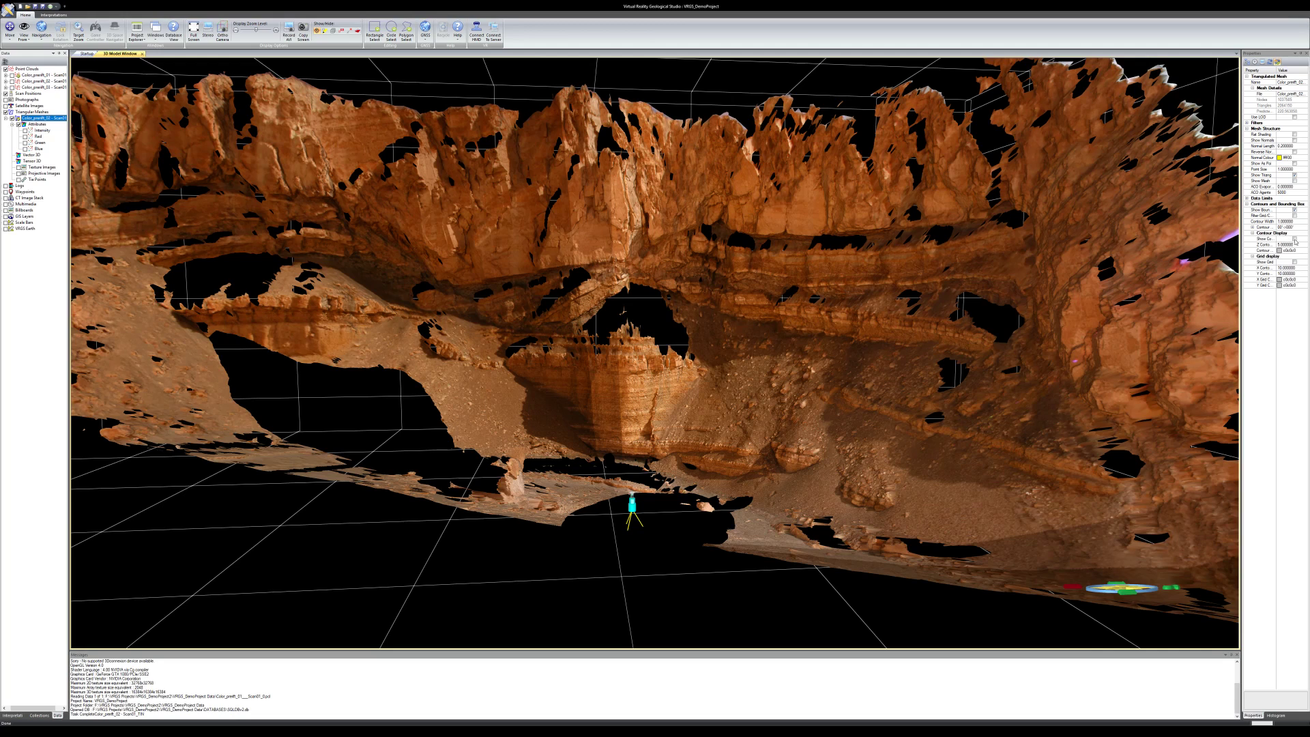
pyautogui.click(1295, 239)
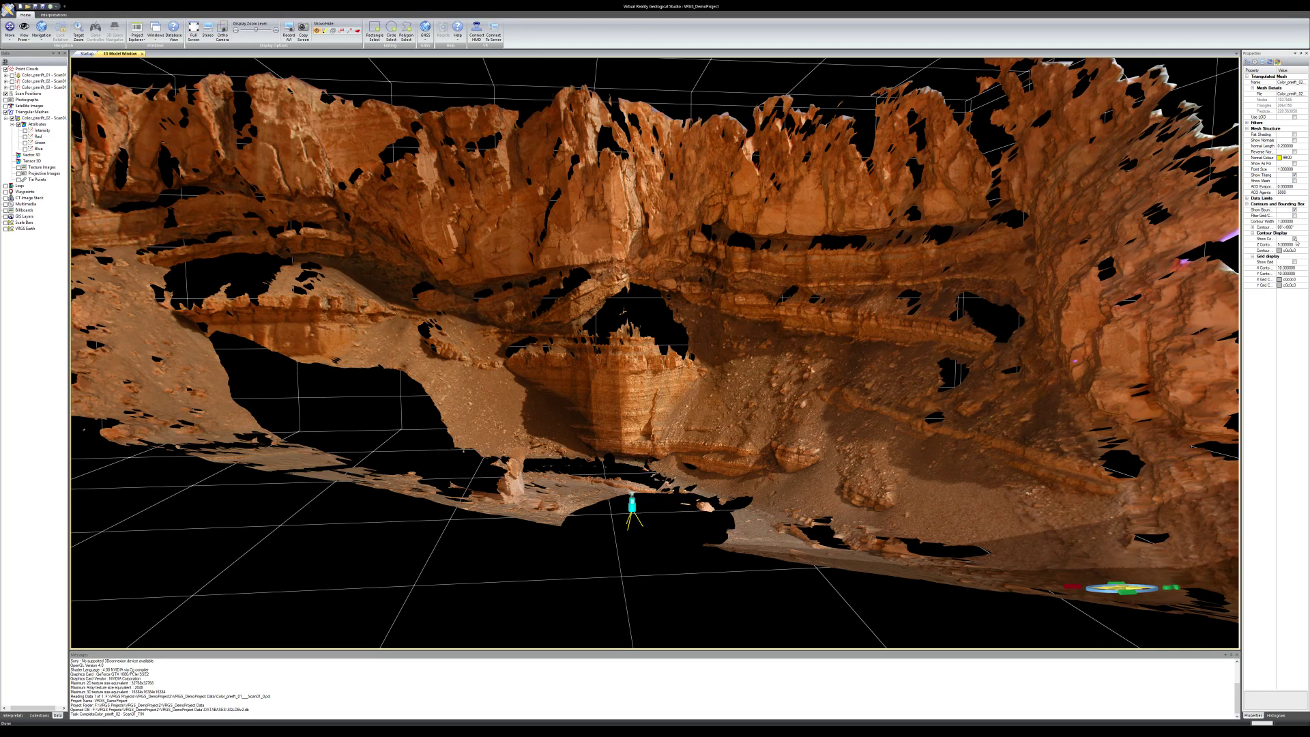
pyautogui.moveTo(846, 287); pyautogui.dragTo(1024, 321)
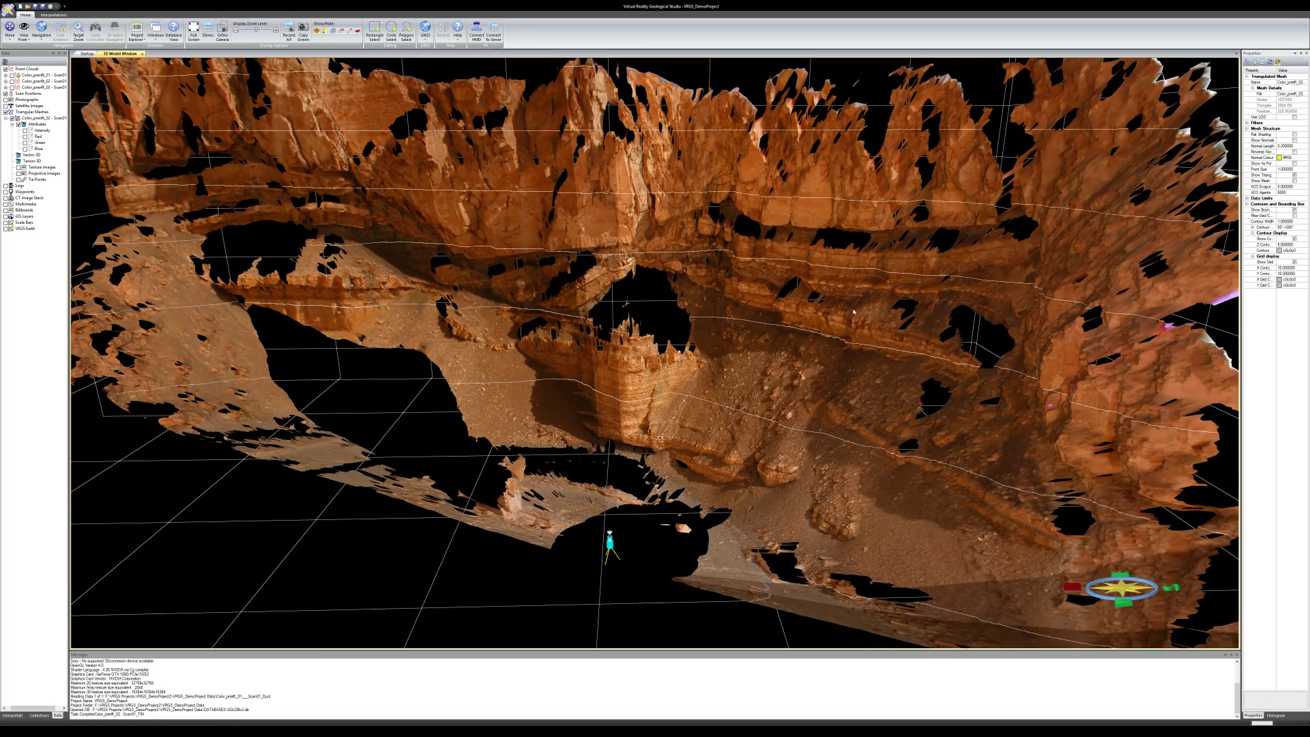
pyautogui.moveTo(854, 311)
pyautogui.mouseDown()
pyautogui.moveTo(832, 391)
pyautogui.moveTo(877, 532)
pyautogui.moveTo(858, 294)
pyautogui.mouseUp()
# Set the mesh's contour colour to red, its X grid colour to blue and its Y grid colour to green
pyautogui.click(1305, 251)
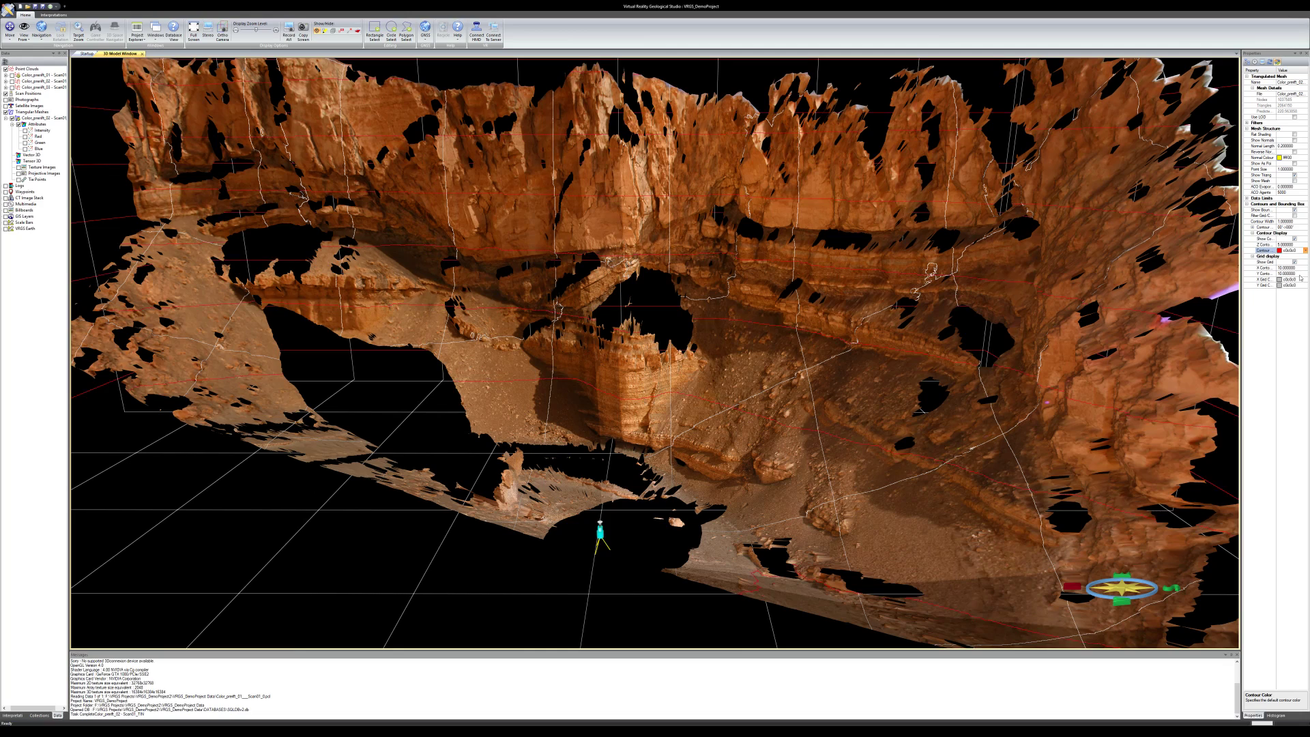
pyautogui.click(1304, 279)
pyautogui.click(1306, 279)
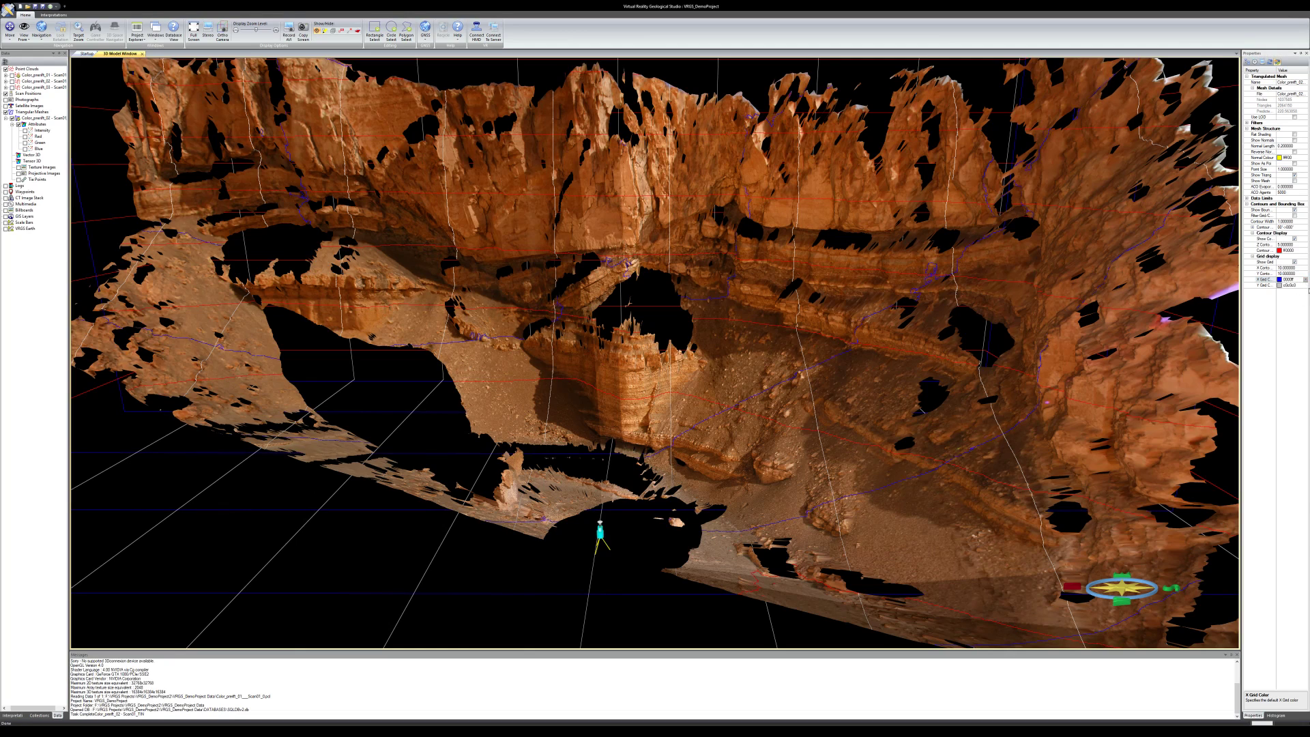
pyautogui.click(1306, 287)
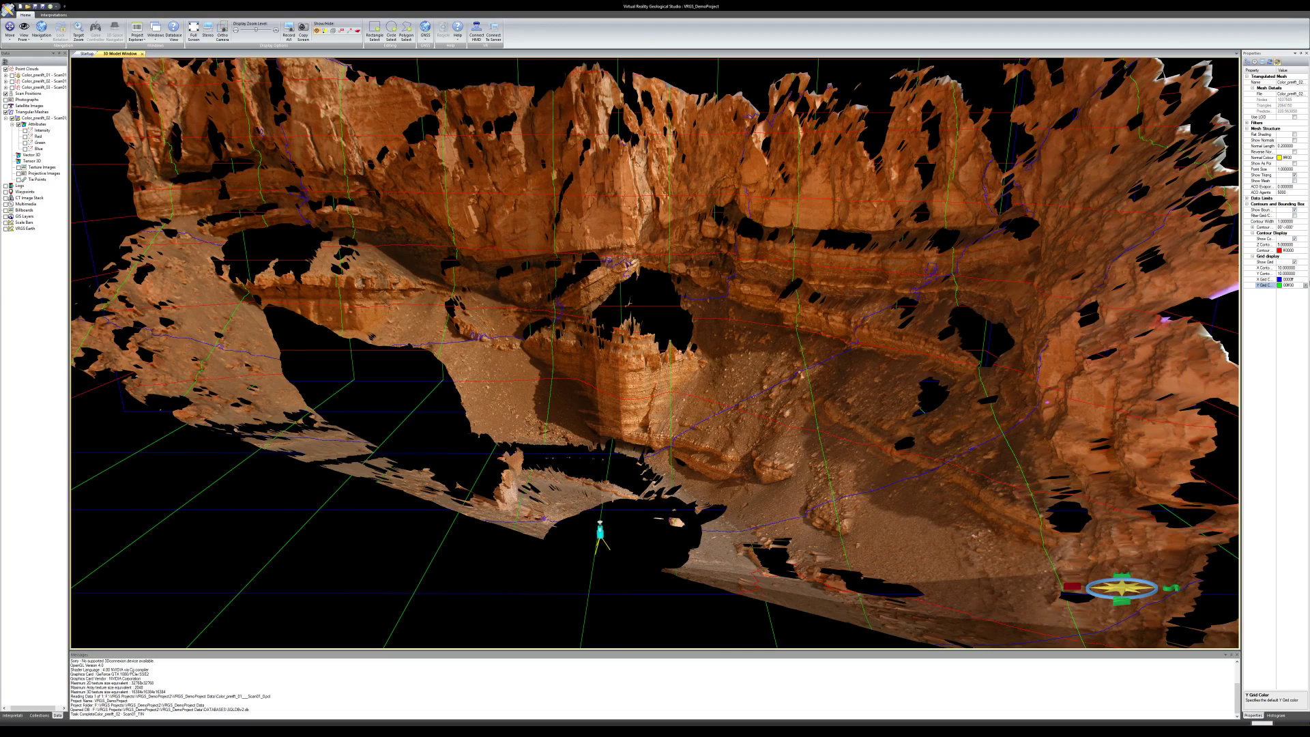
# Hide the grid lines and the contour lines on the cliff mesh
pyautogui.click(1296, 263)
pyautogui.click(1295, 262)
pyautogui.click(1295, 239)
pyautogui.moveTo(722, 332); pyautogui.dragTo(762, 309)
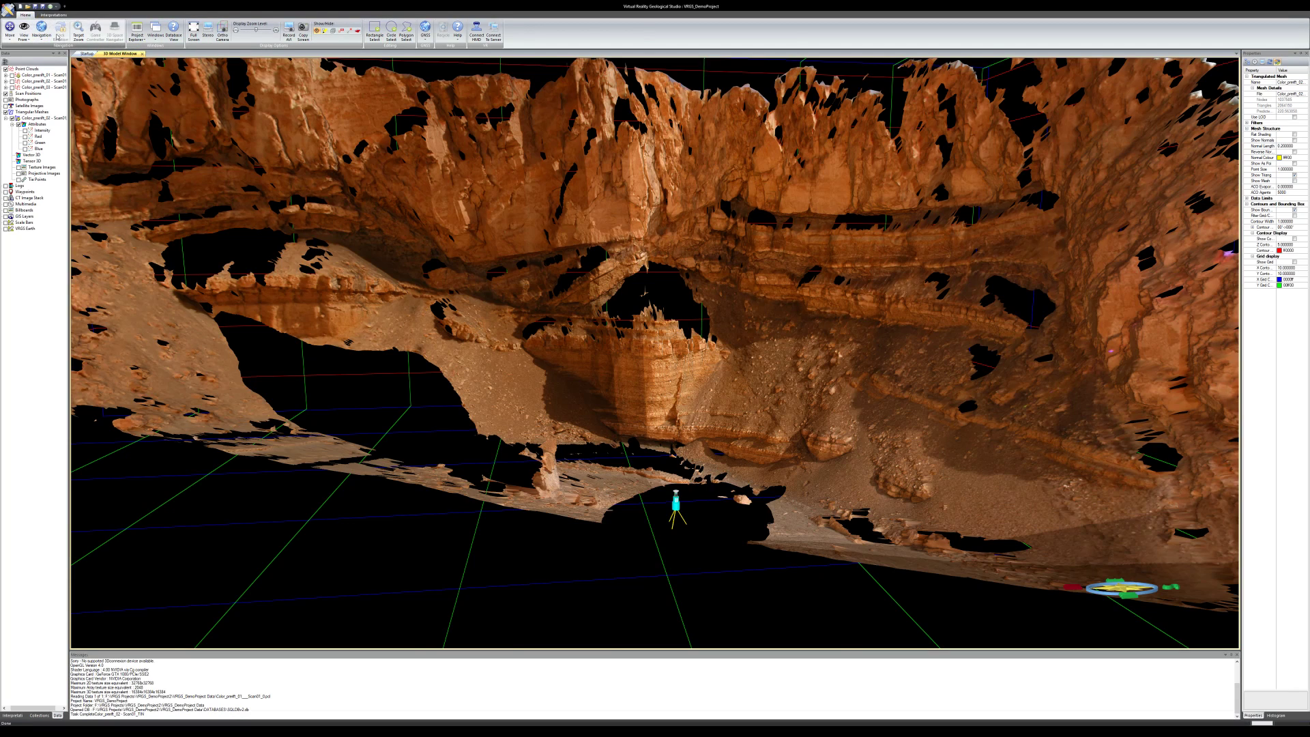
# Orbit the cliff mesh and view it from the preset viewpoints above, from the south and from the west
pyautogui.click(11, 30)
pyautogui.moveTo(500, 376); pyautogui.dragTo(528, 332)
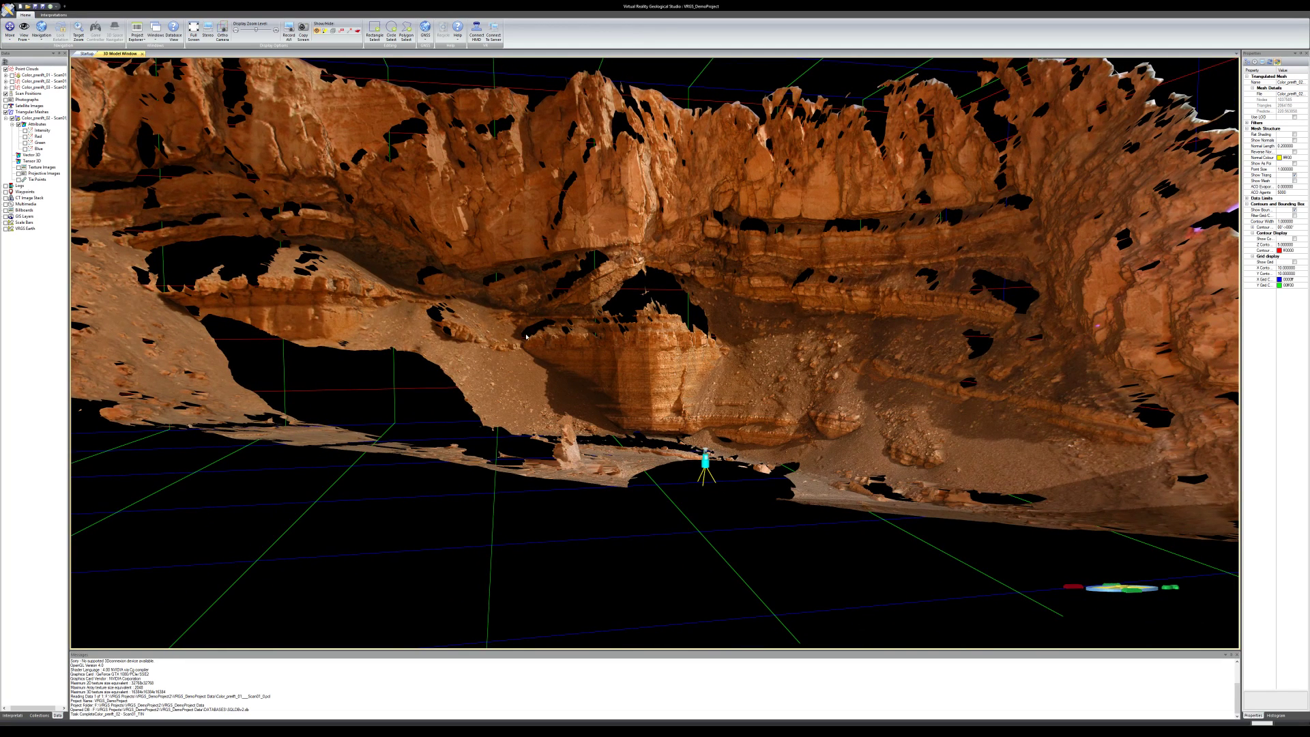
pyautogui.moveTo(630, 369); pyautogui.dragTo(744, 392)
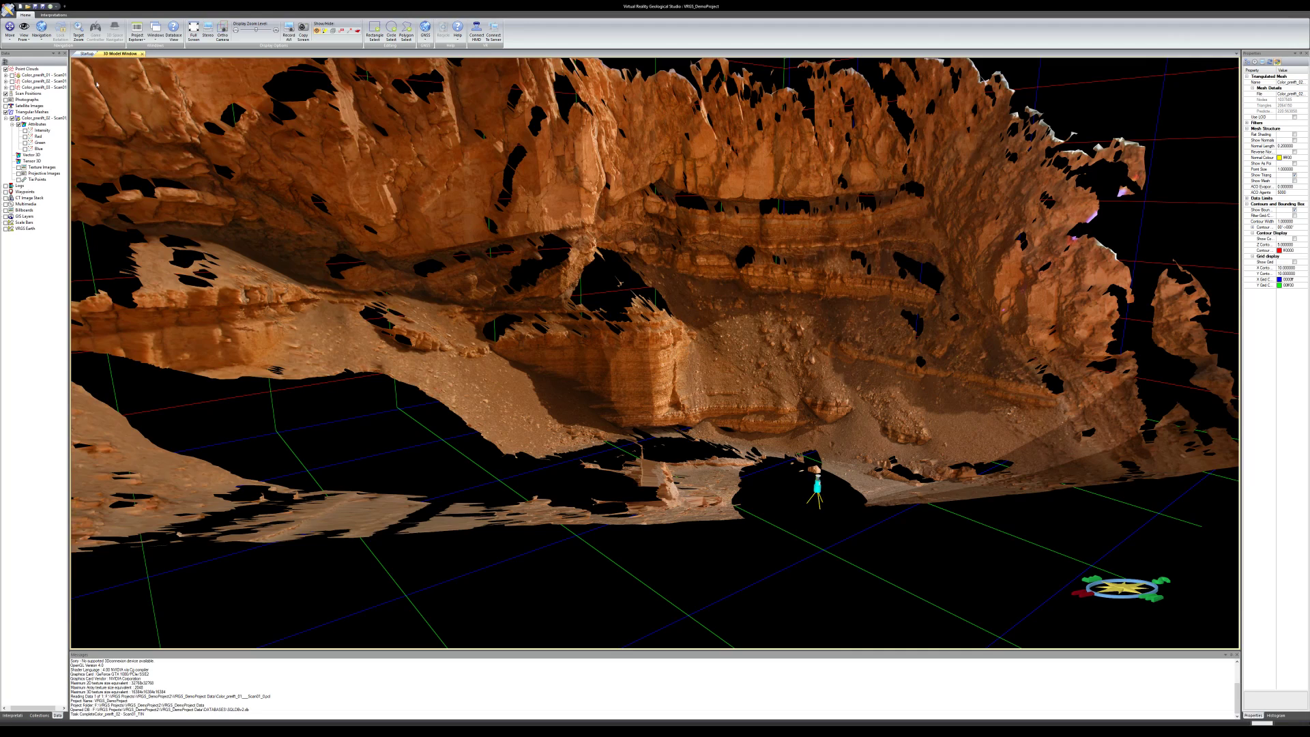
pyautogui.click(24, 28)
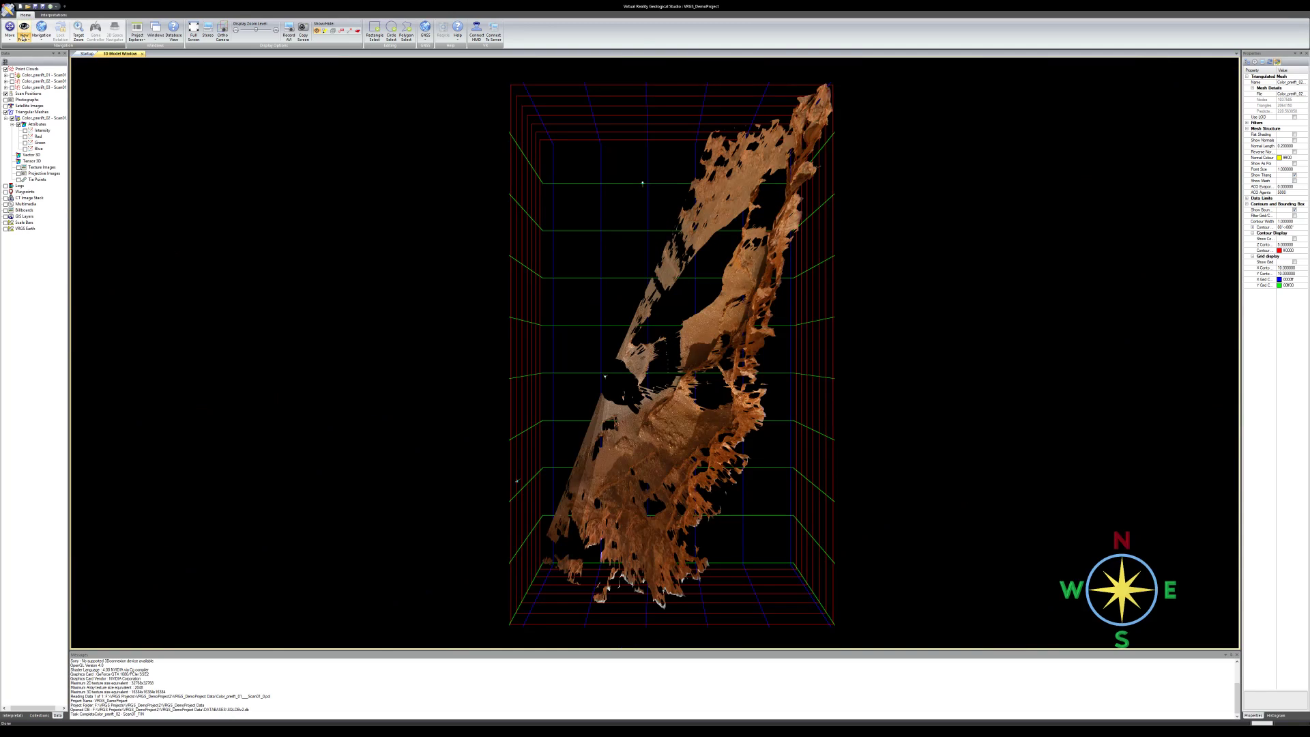
pyautogui.click(25, 39)
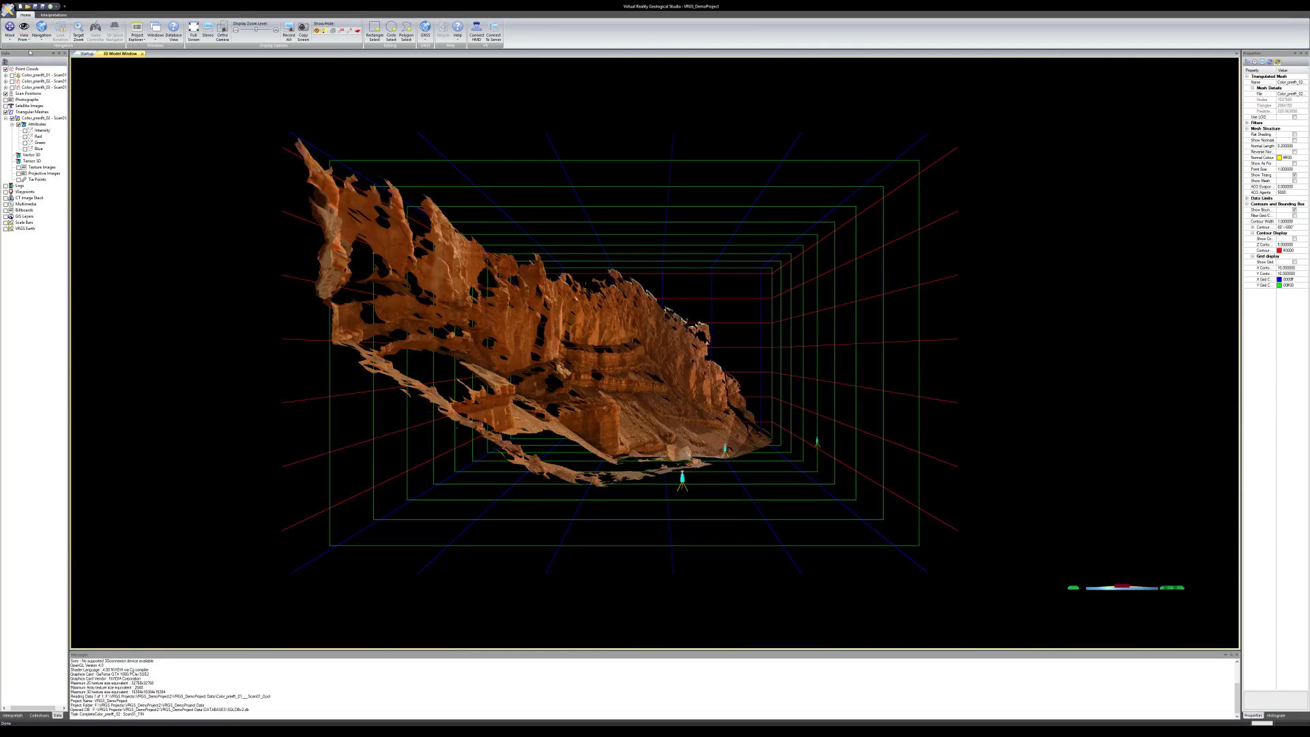
pyautogui.click(25, 39)
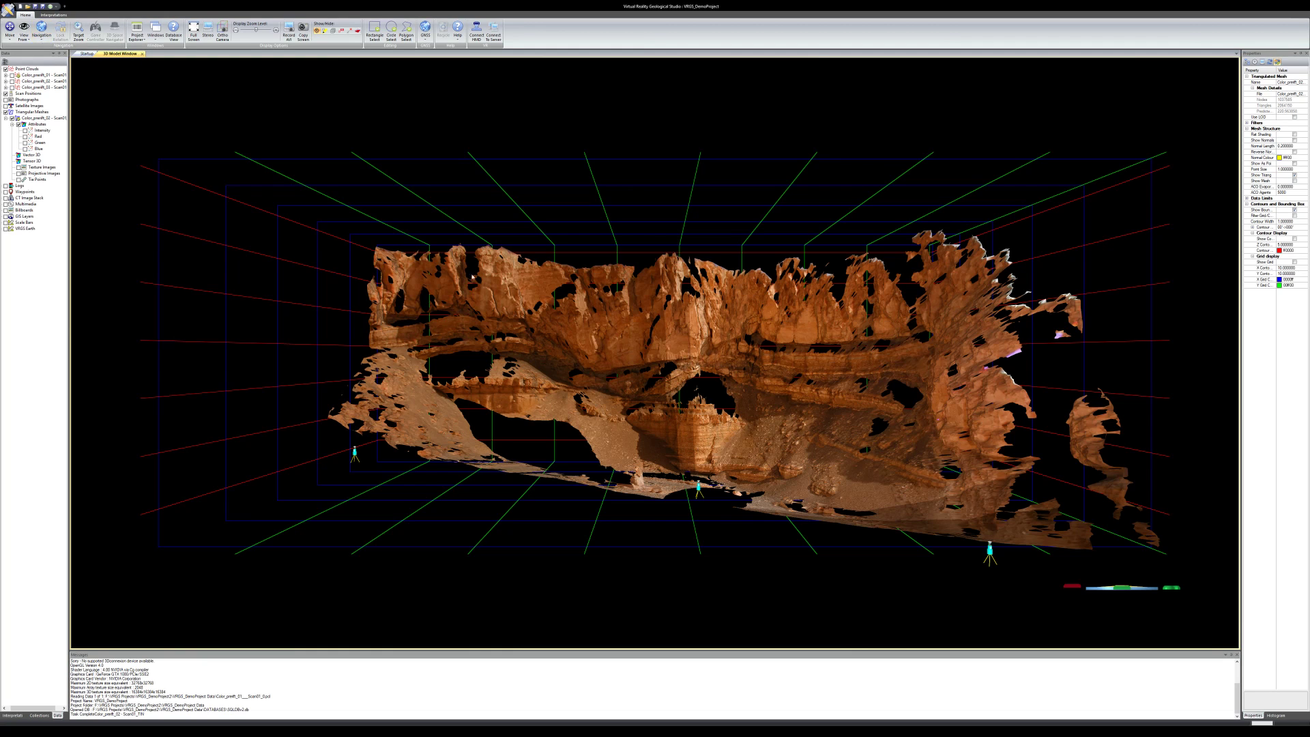
# Bring the layered buttress into close view with Target Zoom, ending at the crack in its face
pyautogui.moveTo(612, 333); pyautogui.dragTo(588, 261, button='middle')
pyautogui.scroll(6, 588, 261)
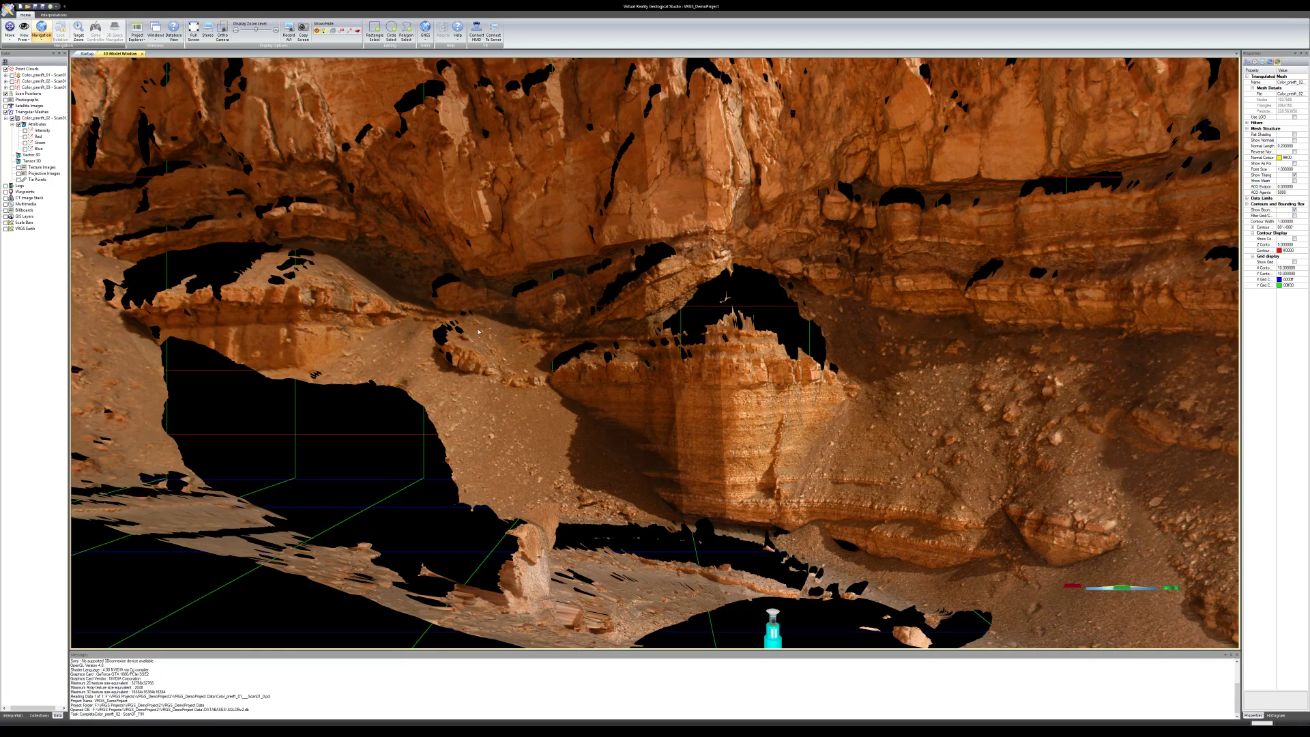
pyautogui.moveTo(471, 348); pyautogui.dragTo(482, 316, button='middle')
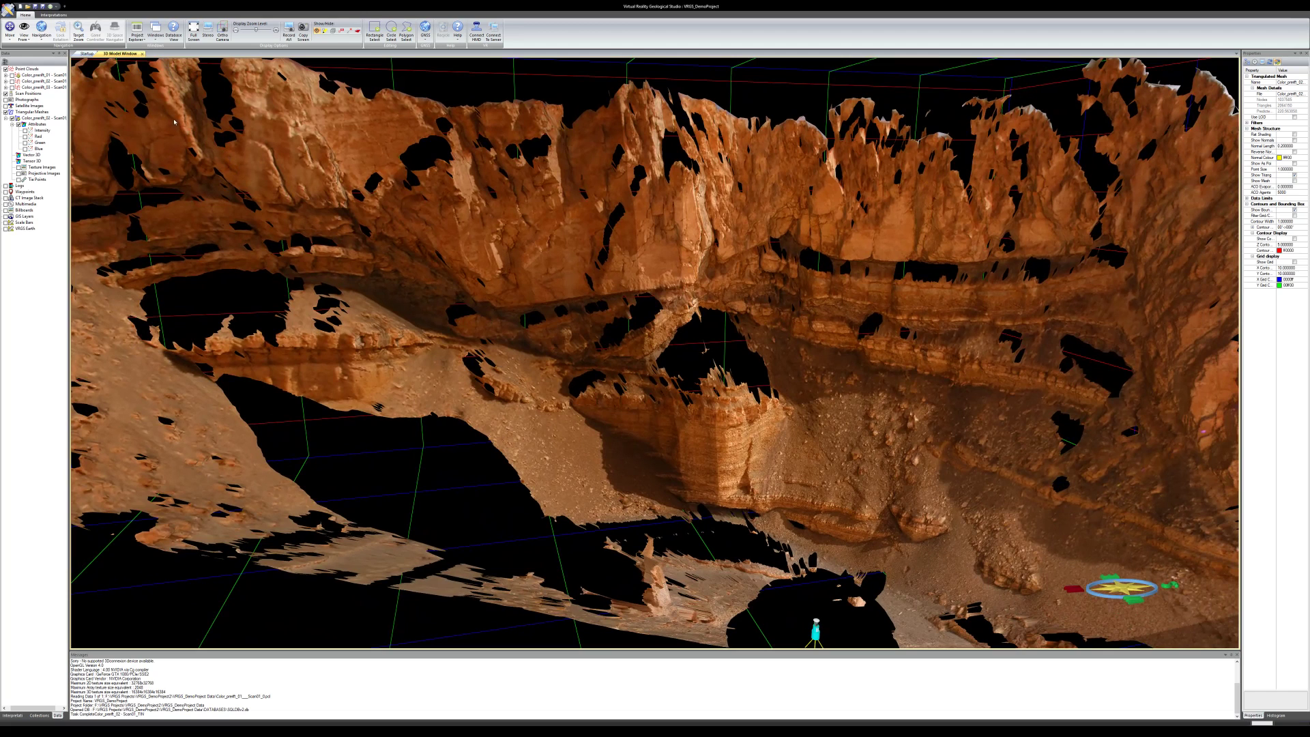
pyautogui.click(78, 31)
pyautogui.click(751, 436)
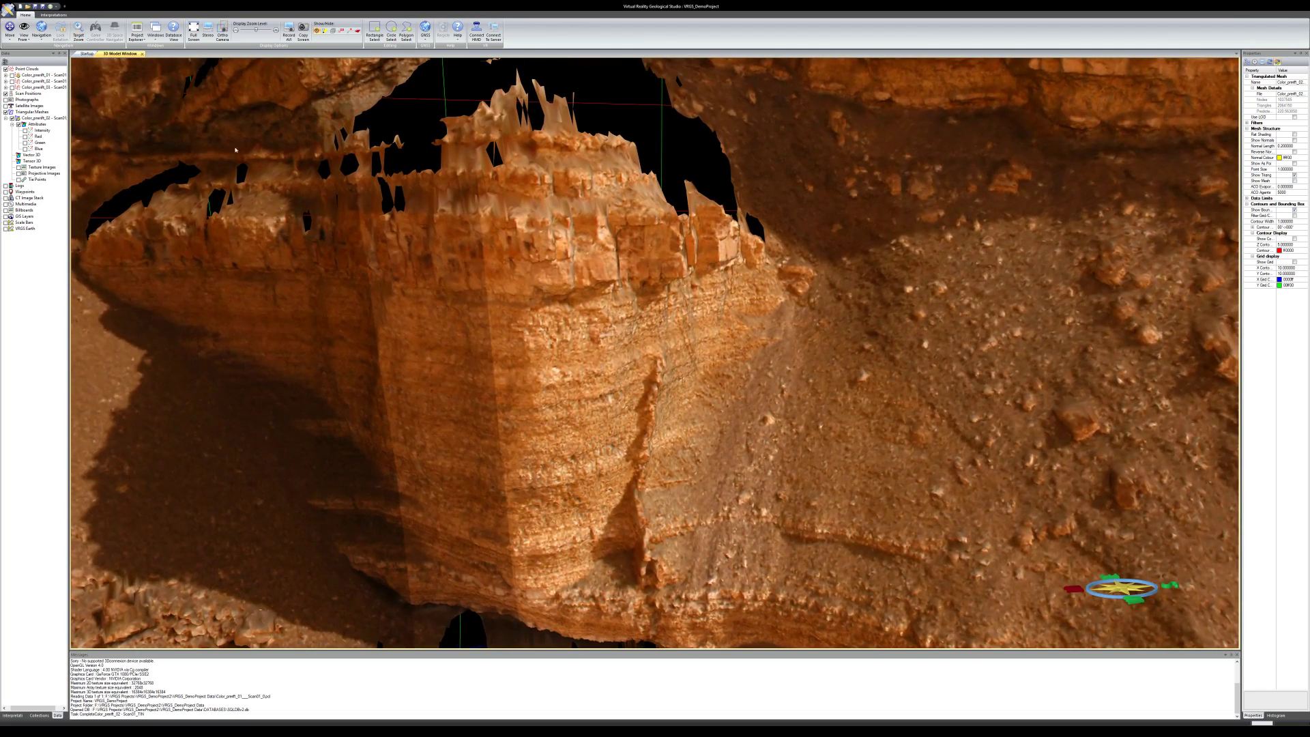
pyautogui.click(78, 31)
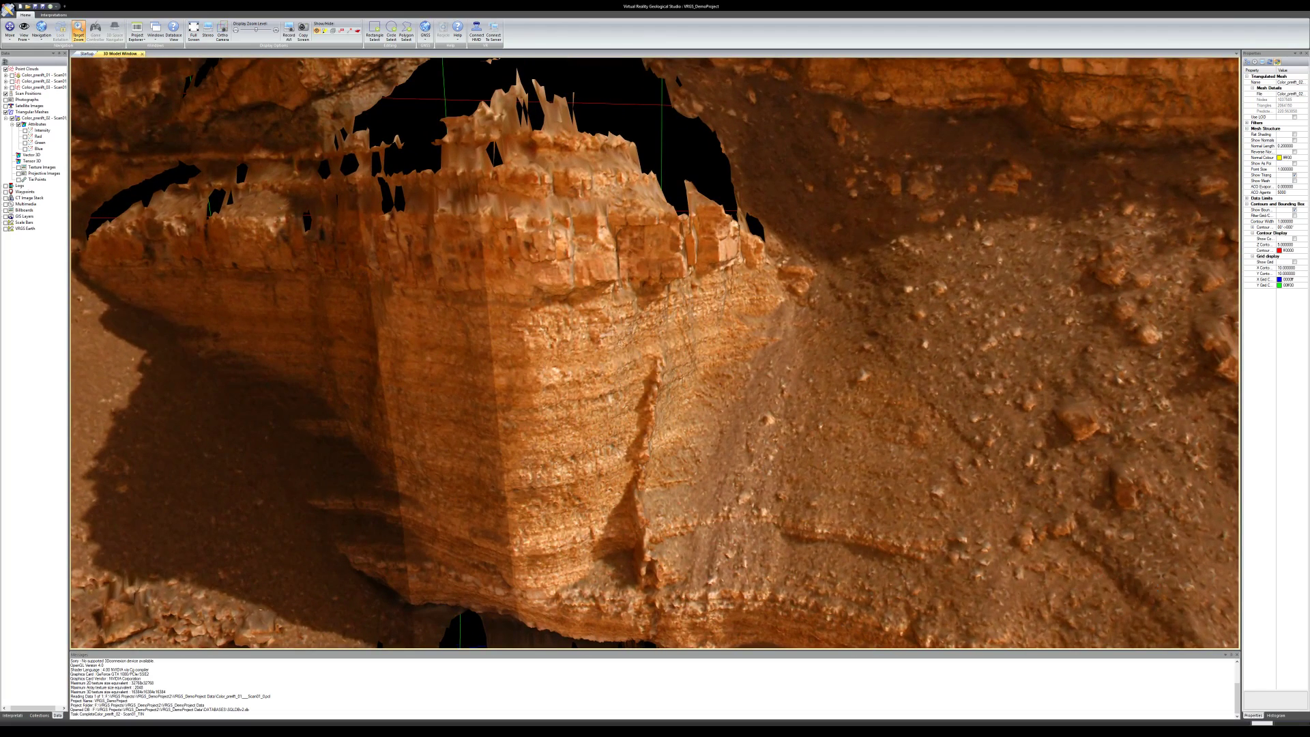
pyautogui.click(668, 381)
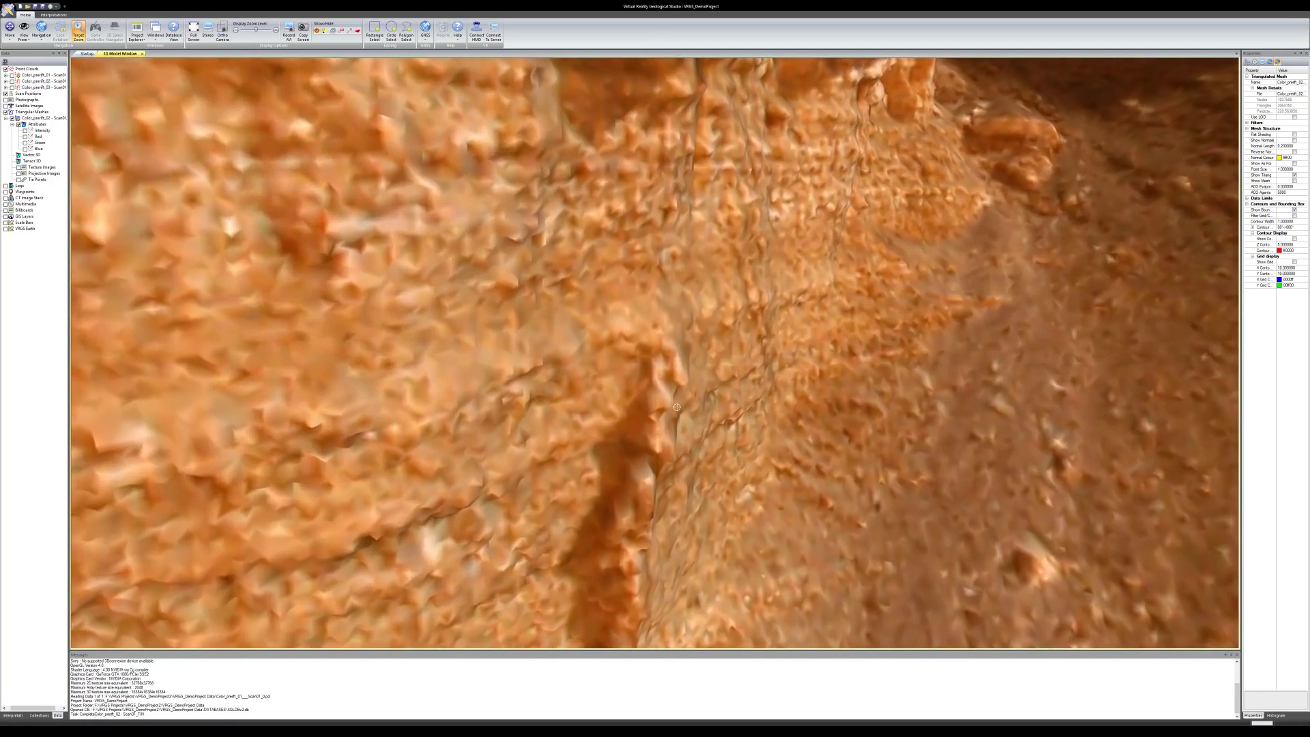
# Examine the buttress's layered face, its upper blocks and the slope at its foot from several close-up angles
pyautogui.moveTo(677, 407); pyautogui.dragTo(599, 305)
pyautogui.scroll(-3, 599, 305)
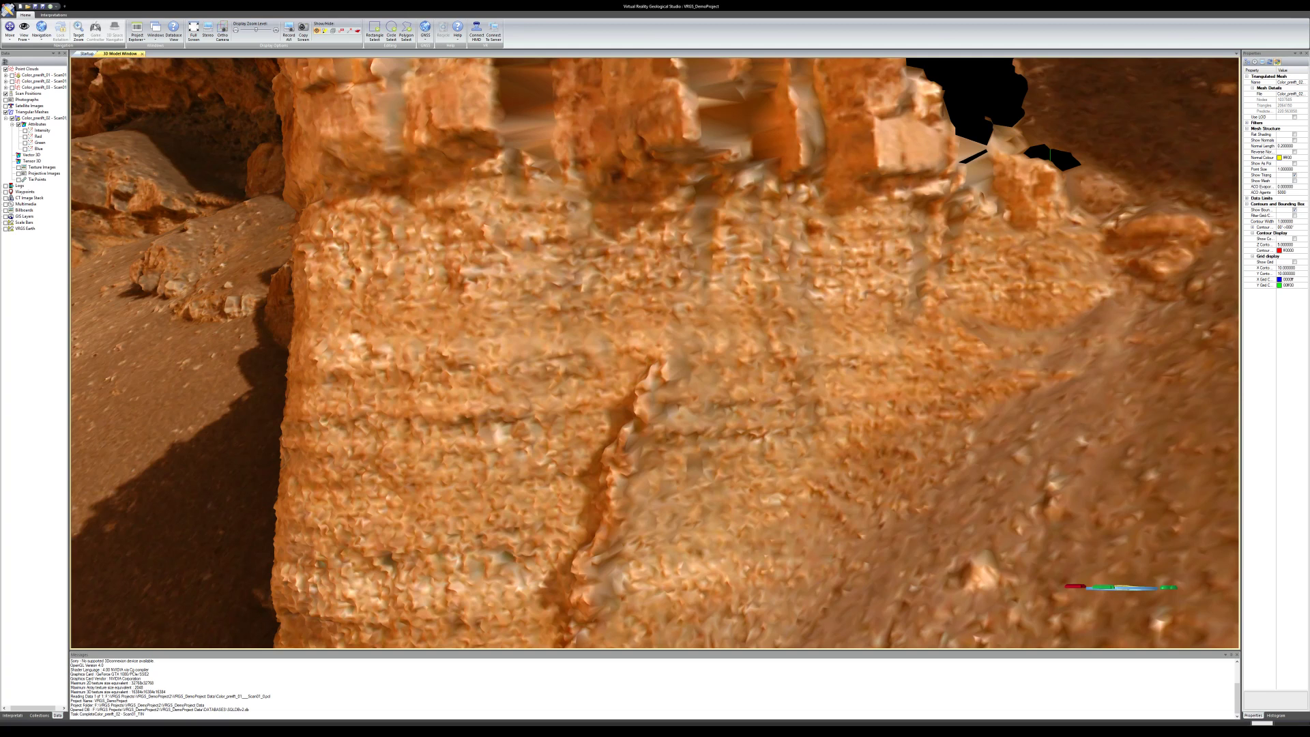
pyautogui.moveTo(488, 263); pyautogui.dragTo(453, 285)
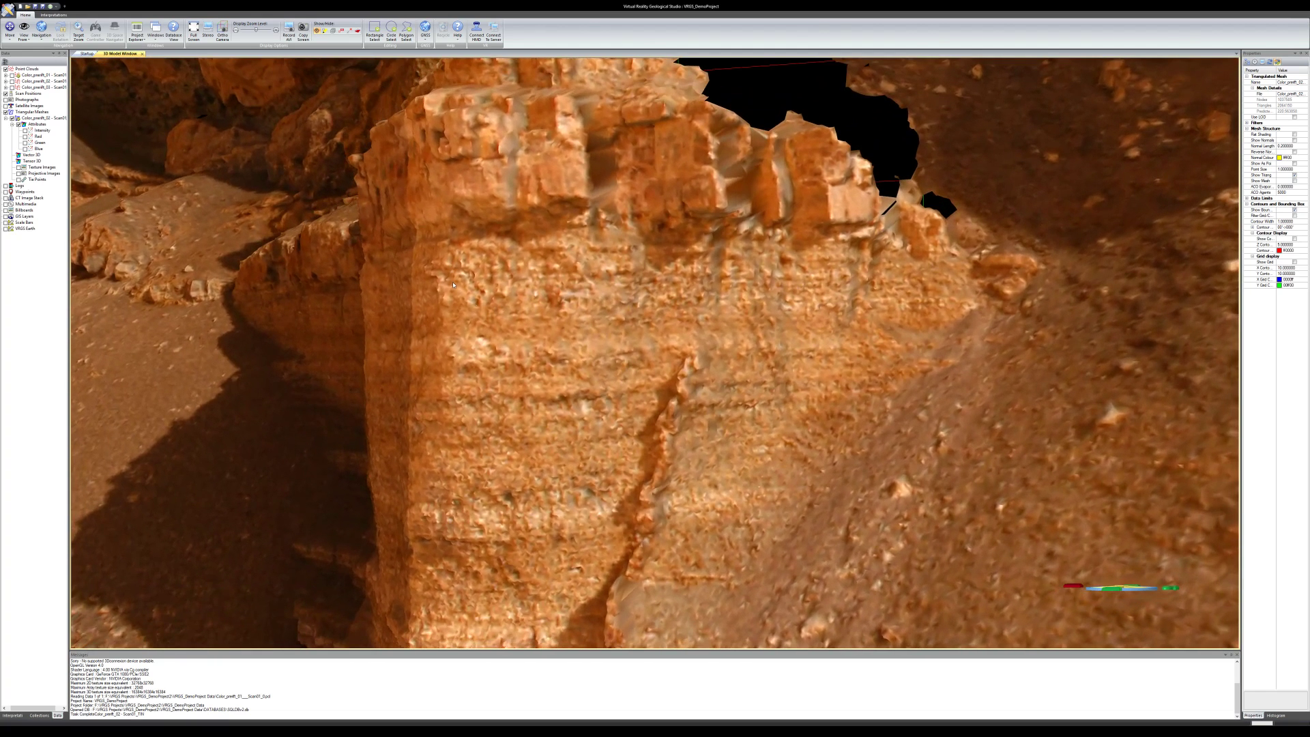
pyautogui.moveTo(558, 362); pyautogui.dragTo(271, 166)
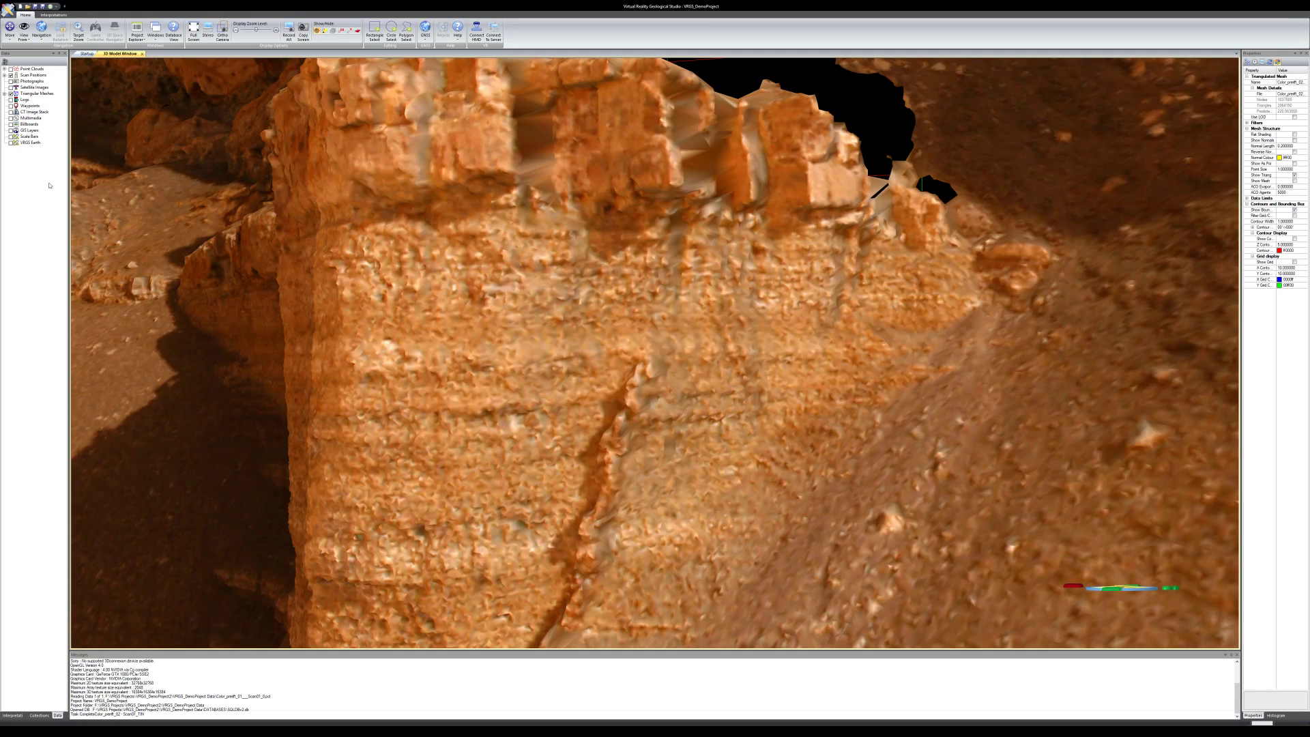
pyautogui.click(157, 35)
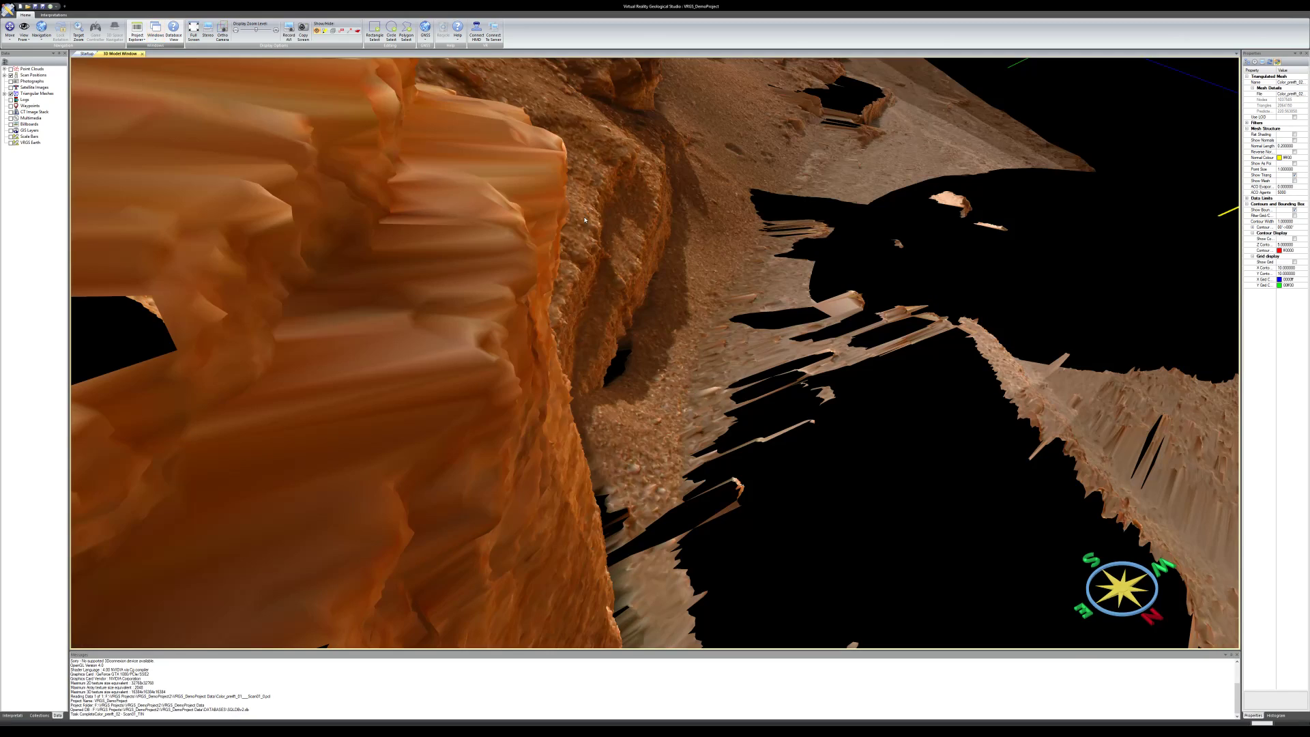
pyautogui.moveTo(587, 362); pyautogui.dragTo(587, 382, button='right')
pyautogui.moveTo(587, 409); pyautogui.dragTo(478, 376)
pyautogui.moveTo(478, 375); pyautogui.dragTo(483, 246, button='right')
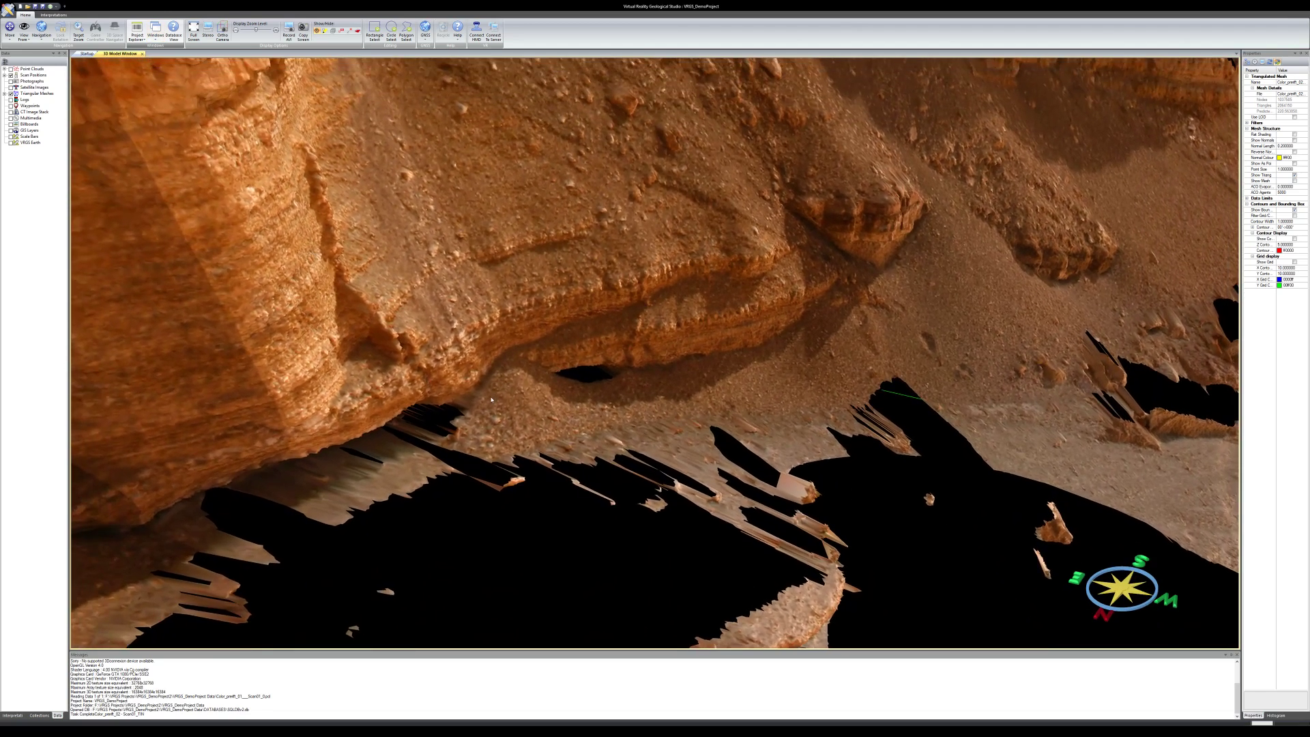
pyautogui.moveTo(484, 246); pyautogui.dragTo(409, 192)
pyautogui.moveTo(409, 191); pyautogui.dragTo(268, 119, button='right')
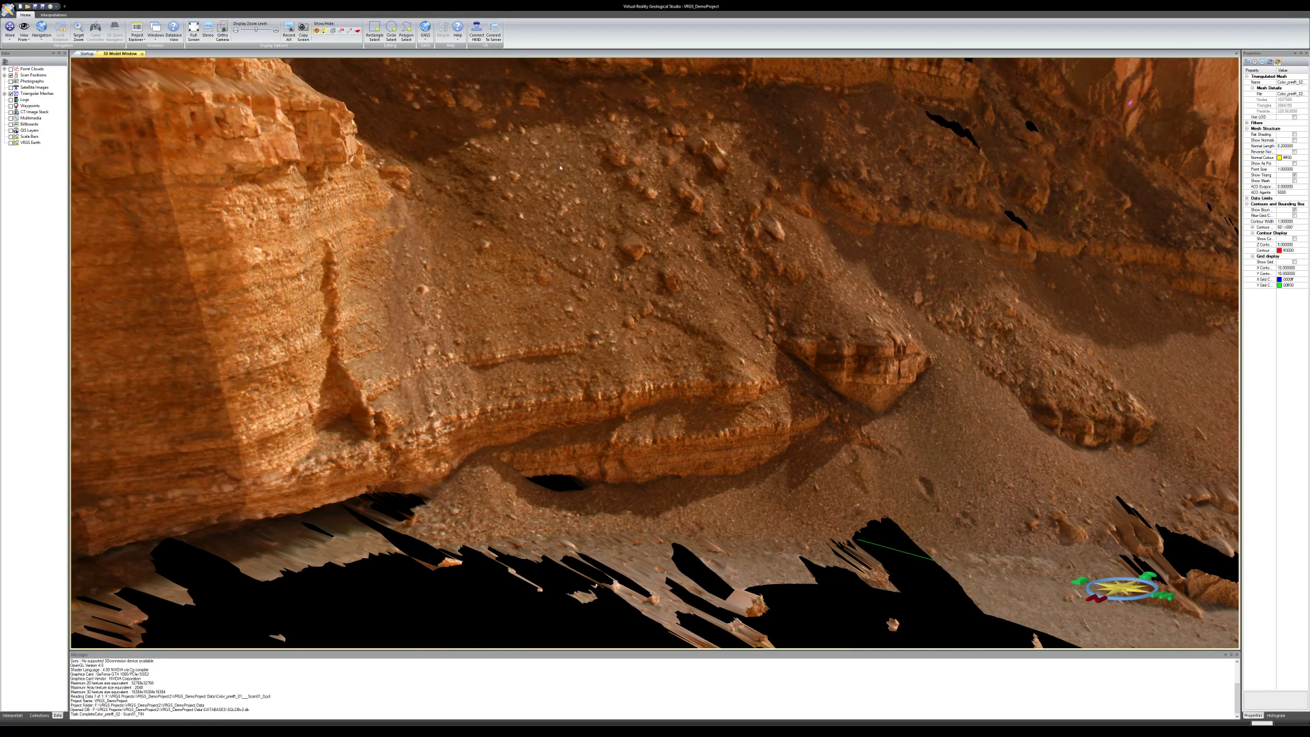
# Hide the compass in the 3D view and show it again
pyautogui.click(318, 31)
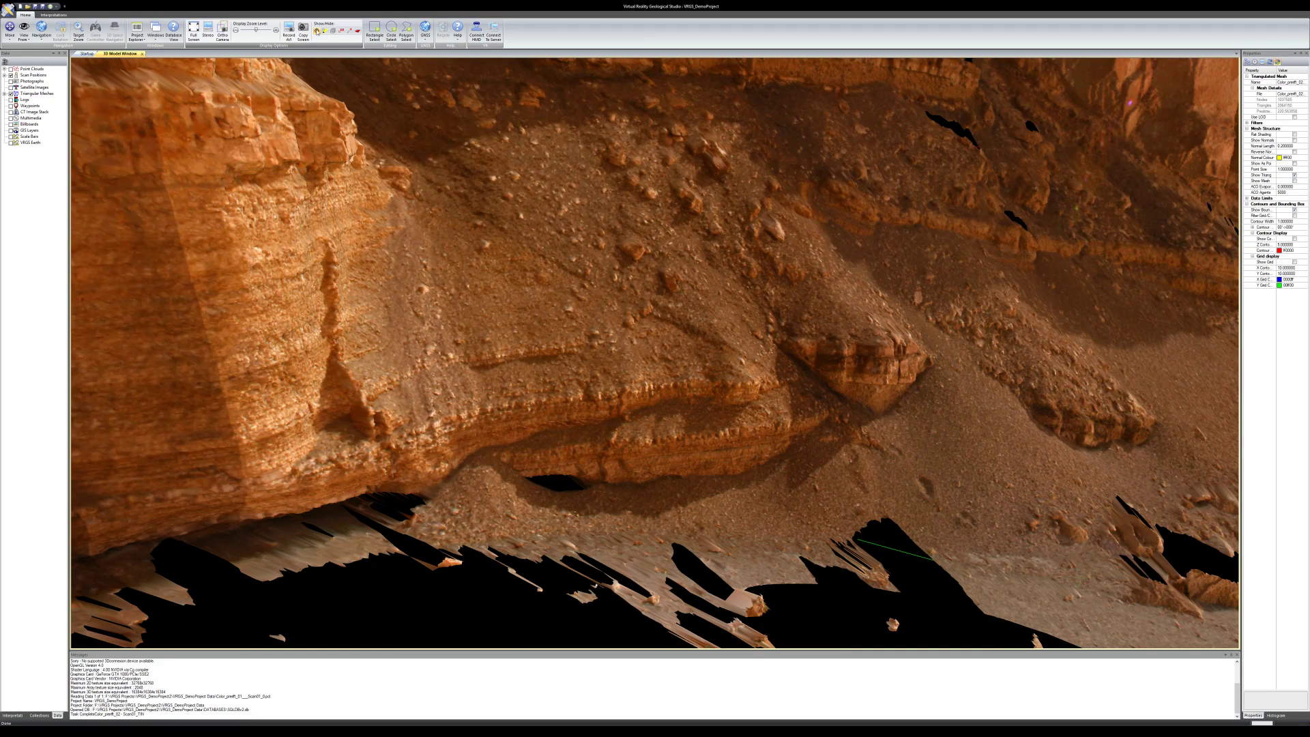
pyautogui.click(317, 31)
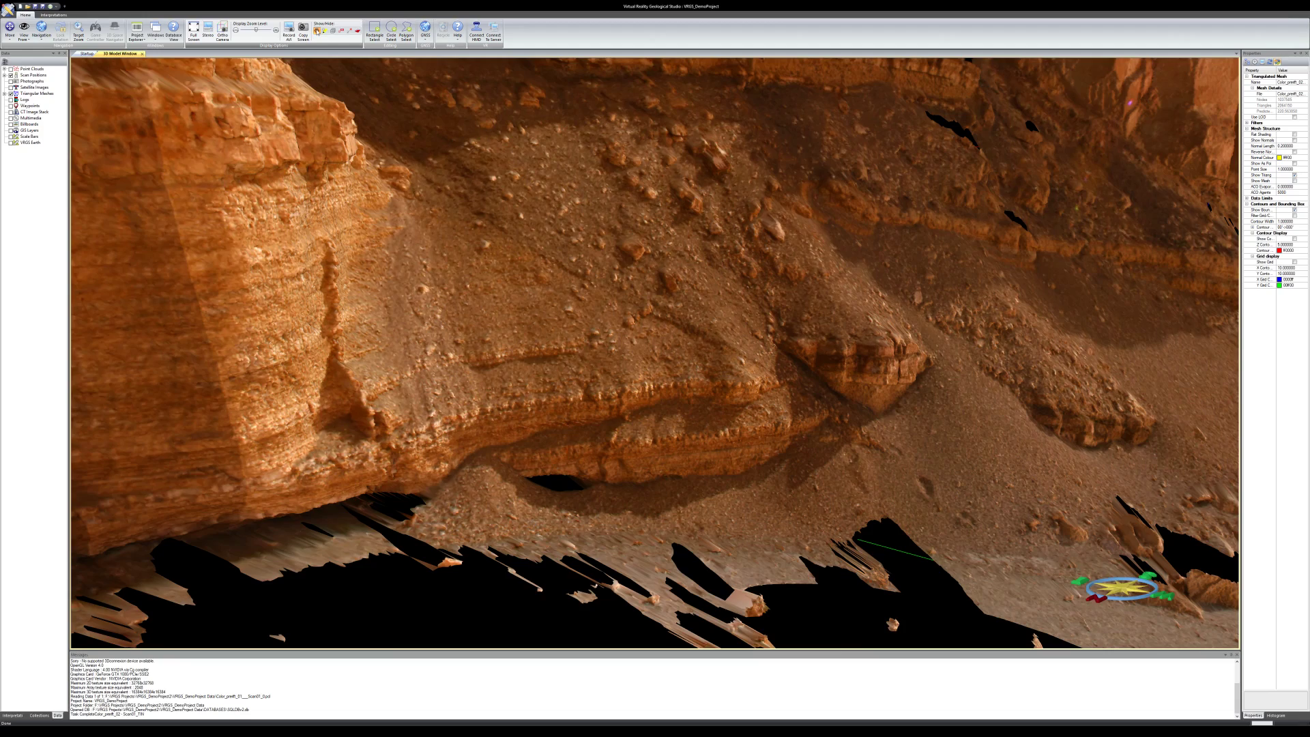
# Select the isolated mesh fragment beyond the cliff's upper end with Rectangle Select
pyautogui.scroll(-5, 624, 315)
pyautogui.moveTo(623, 316); pyautogui.dragTo(823, 270)
pyautogui.moveTo(823, 270); pyautogui.dragTo(544, 387, button='middle')
pyautogui.scroll(-4, 545, 386)
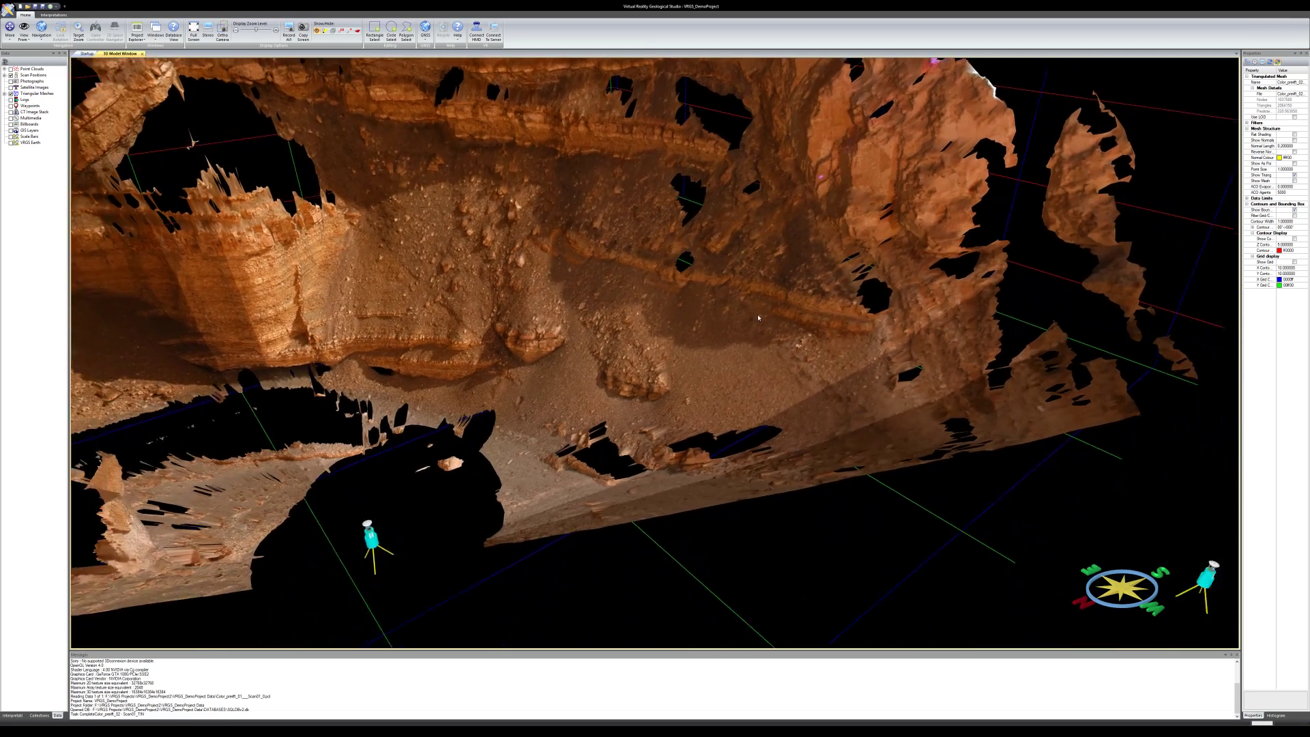
pyautogui.moveTo(658, 372); pyautogui.dragTo(564, 474, button='middle')
pyautogui.moveTo(570, 366); pyautogui.dragTo(482, 477, button='middle')
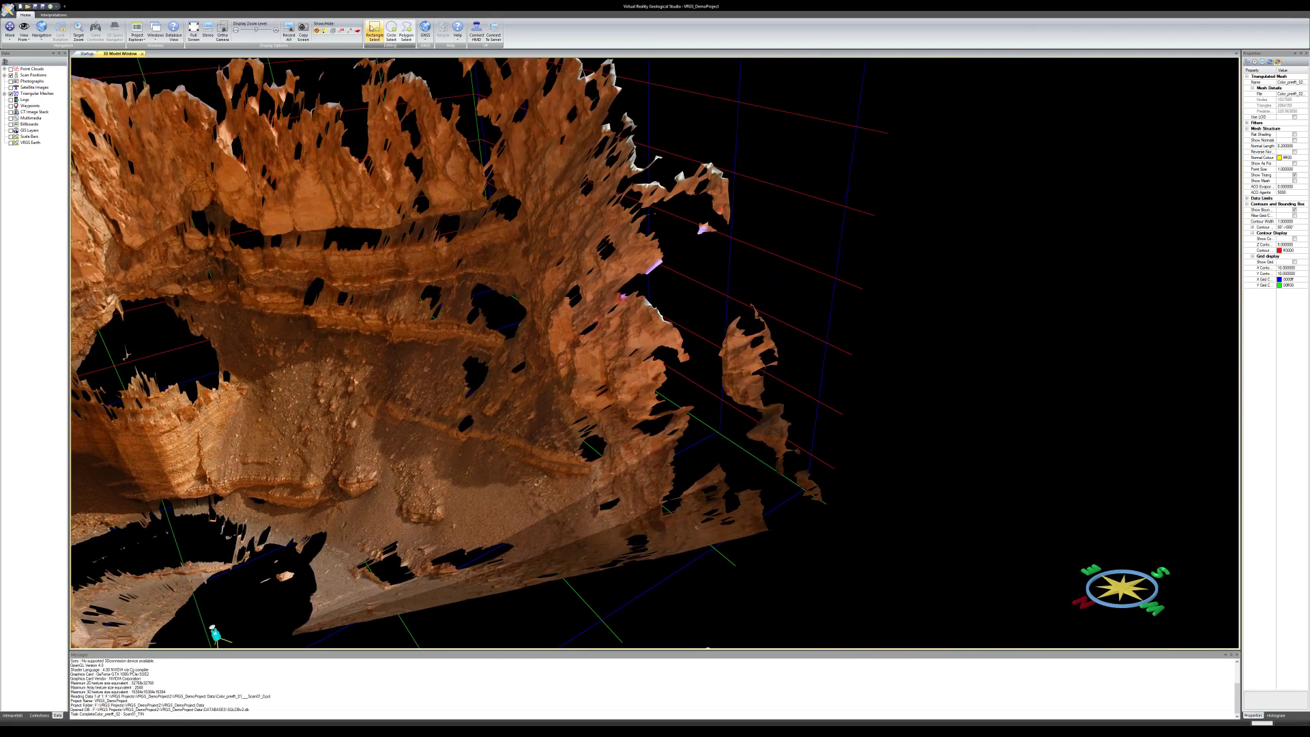
pyautogui.click(375, 32)
pyautogui.moveTo(756, 146); pyautogui.dragTo(675, 249)
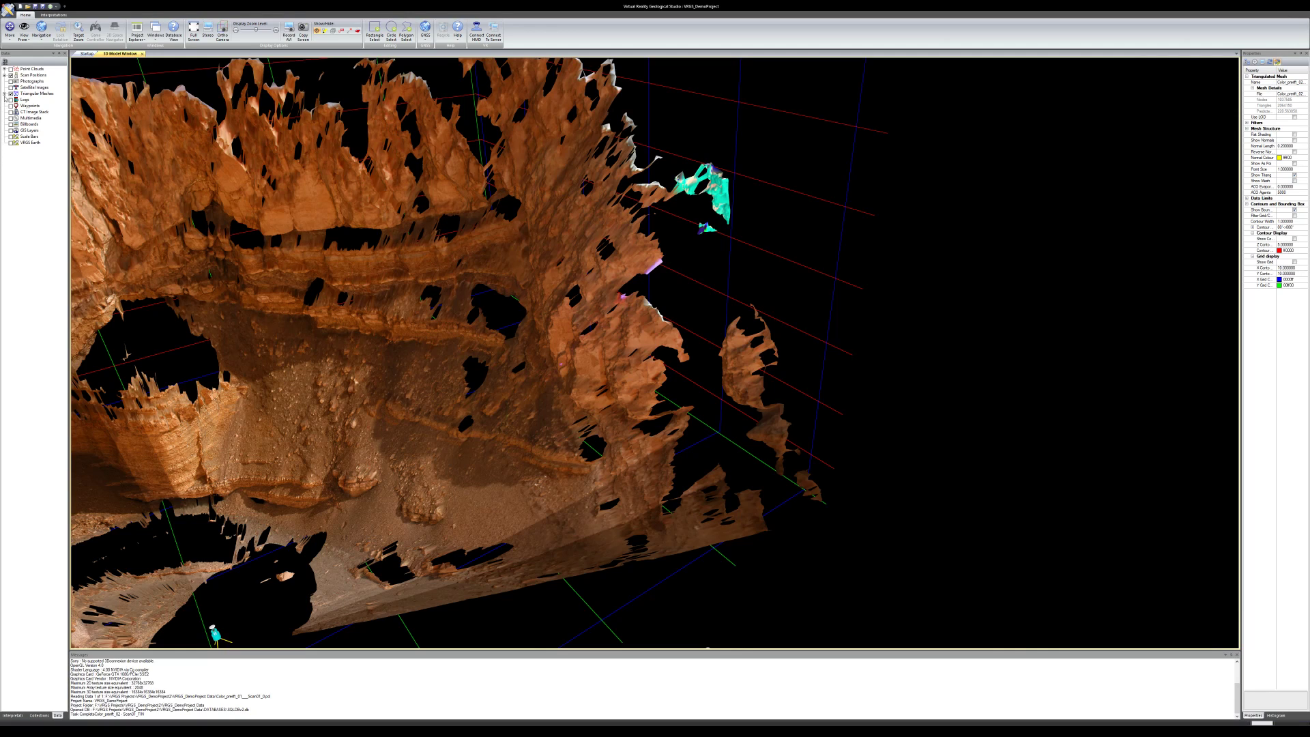
# Expand the project's list of triangular meshes and select the cliff mesh in it
pyautogui.click(5, 94)
pyautogui.click(43, 100)
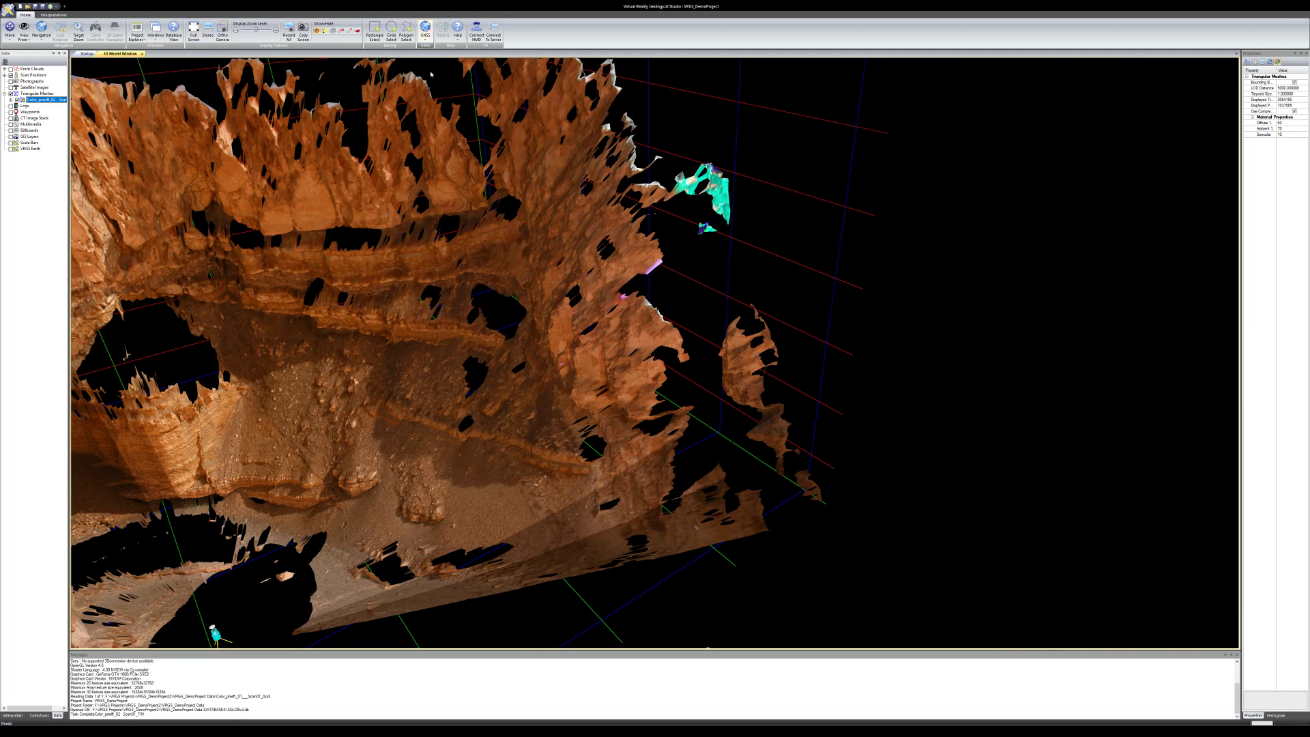
pyautogui.click(393, 289)
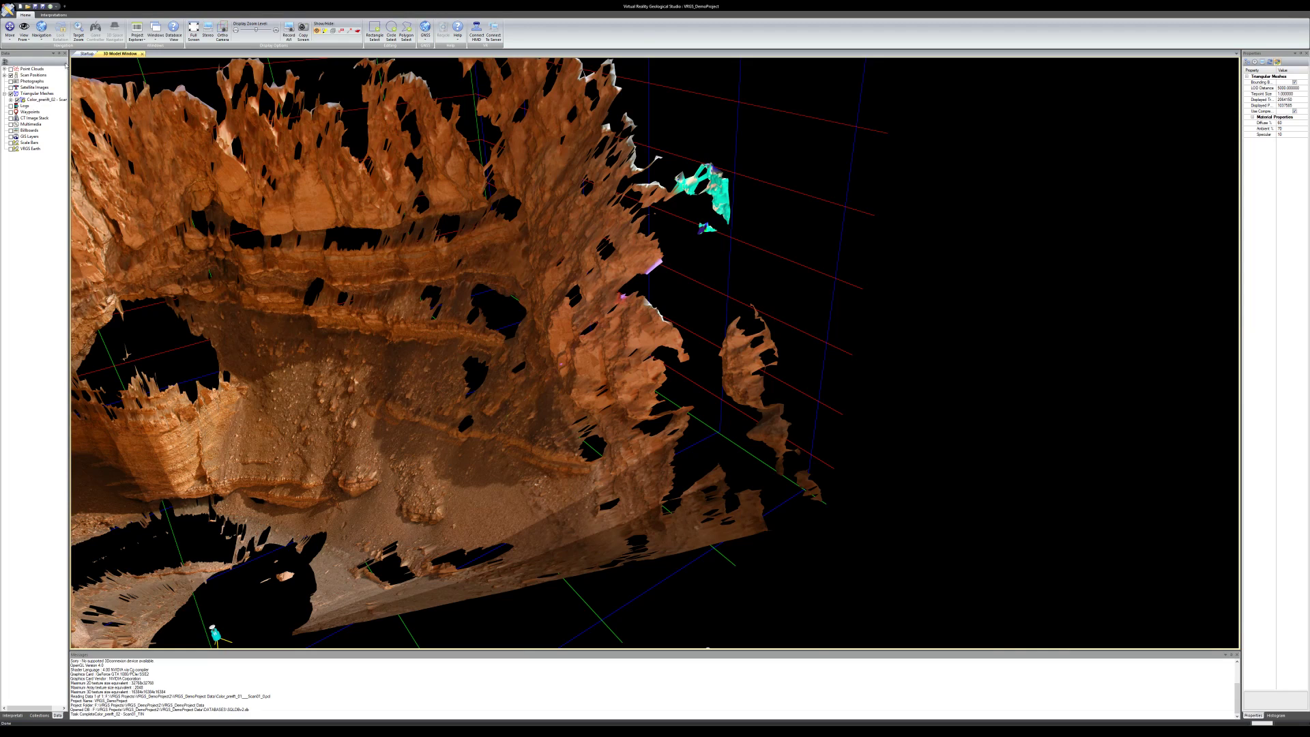
# Measure the bedding attitude of the tilted rock slab beside the mesh opening by defining a plane with three points
pyautogui.moveTo(339, 287); pyautogui.dragTo(636, 285)
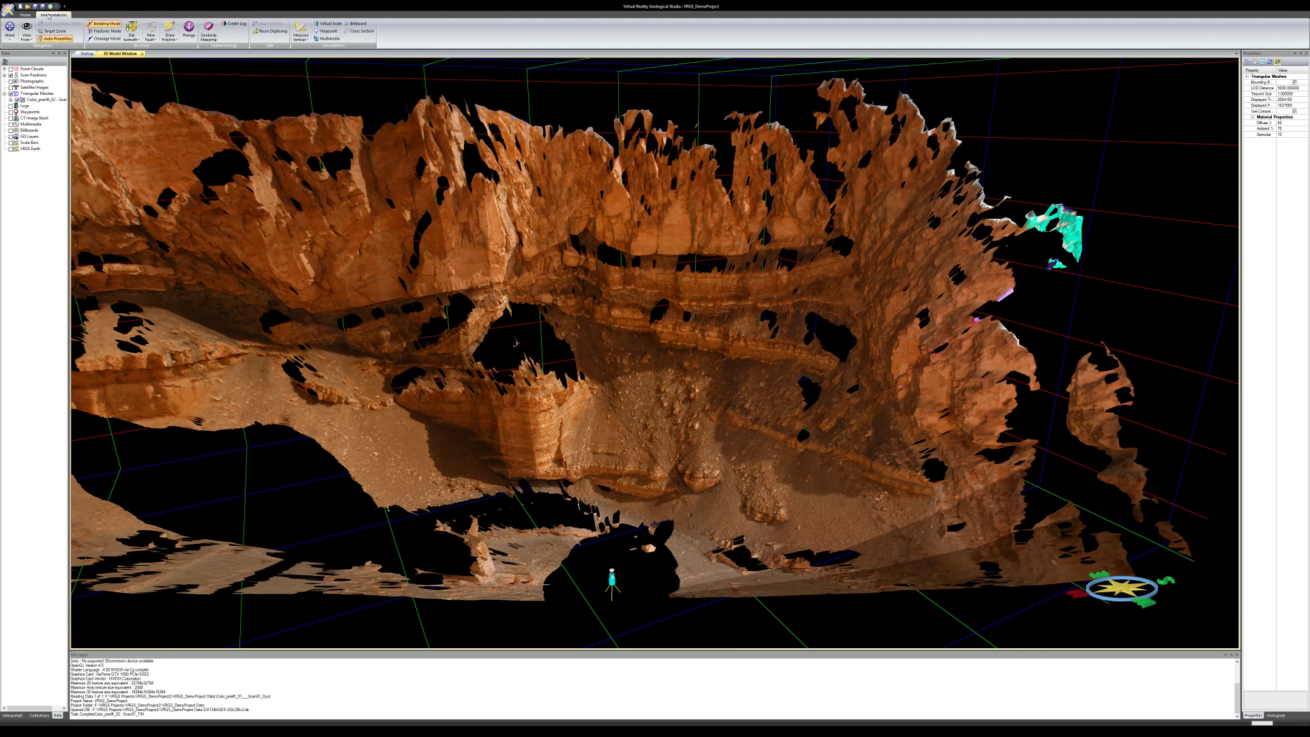
pyautogui.moveTo(370, 267); pyautogui.dragTo(445, 222, button='middle')
pyautogui.scroll(6, 447, 246)
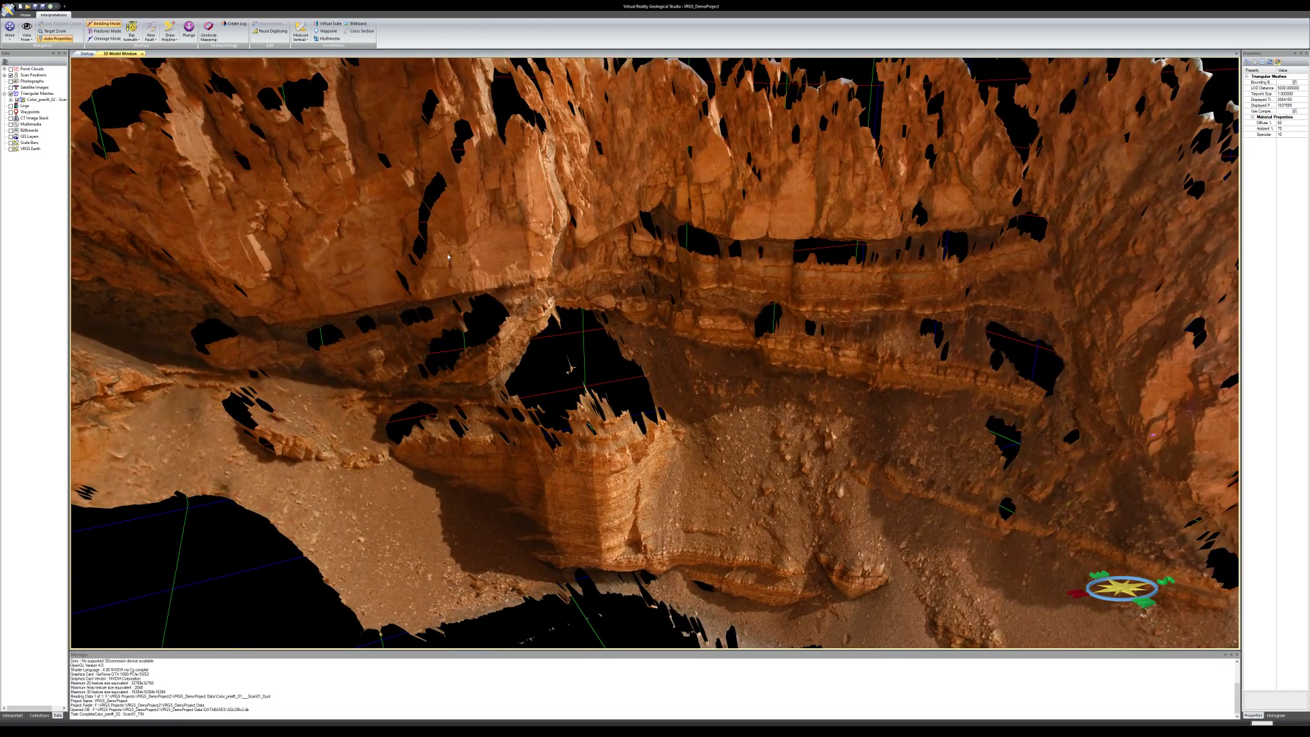
pyautogui.moveTo(448, 256); pyautogui.dragTo(444, 199)
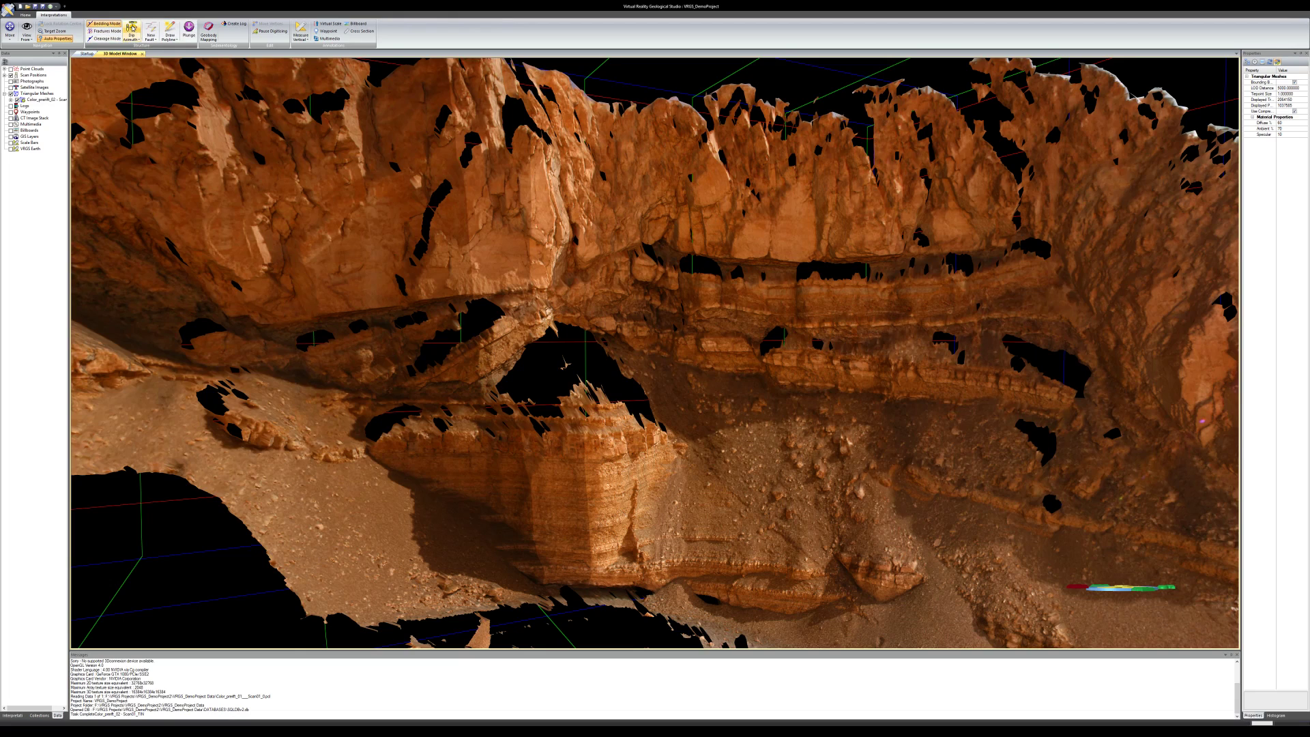
pyautogui.click(55, 31)
pyautogui.click(480, 354)
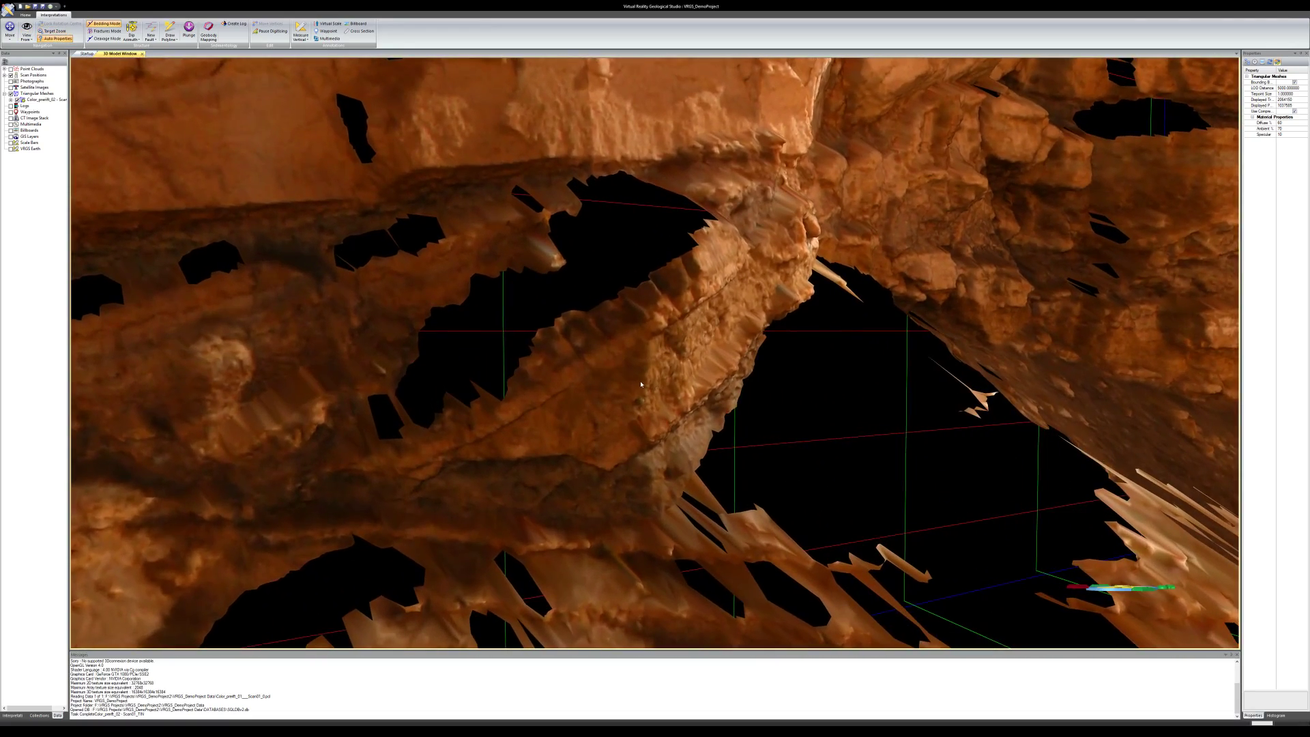
pyautogui.moveTo(641, 385); pyautogui.dragTo(583, 335)
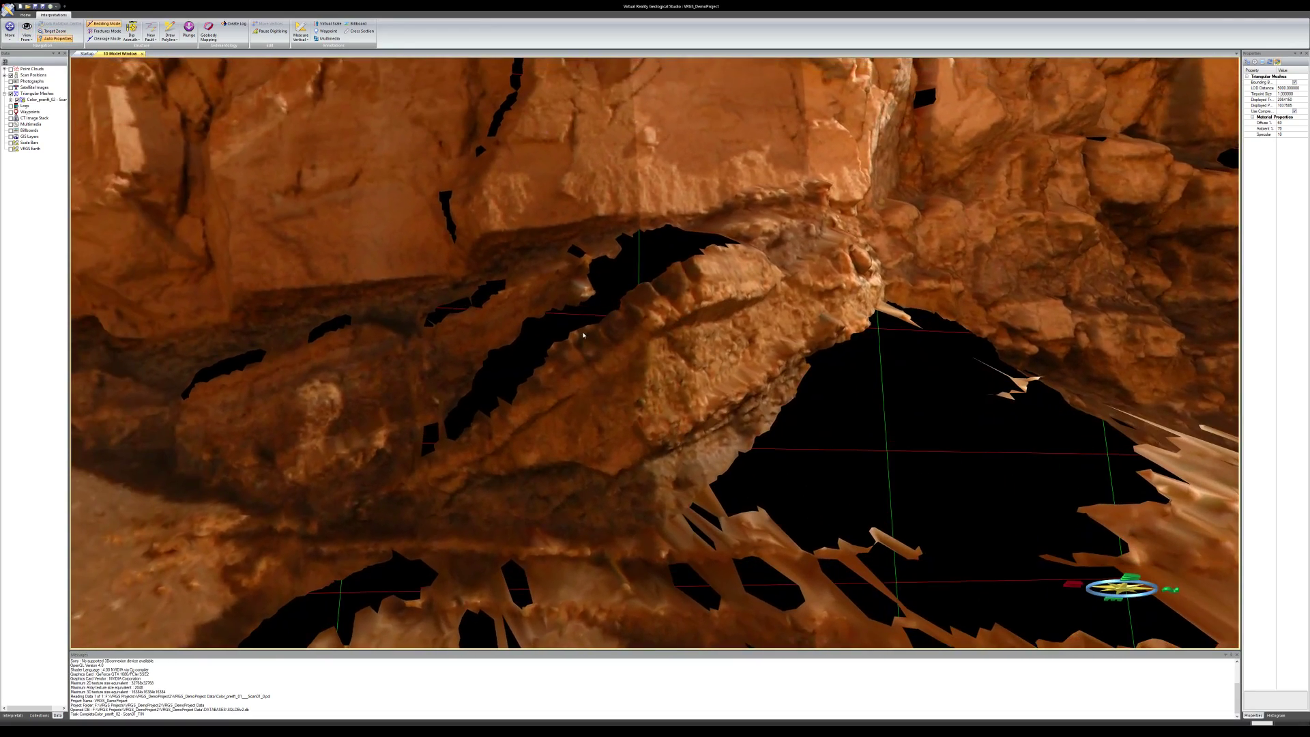
pyautogui.click(132, 31)
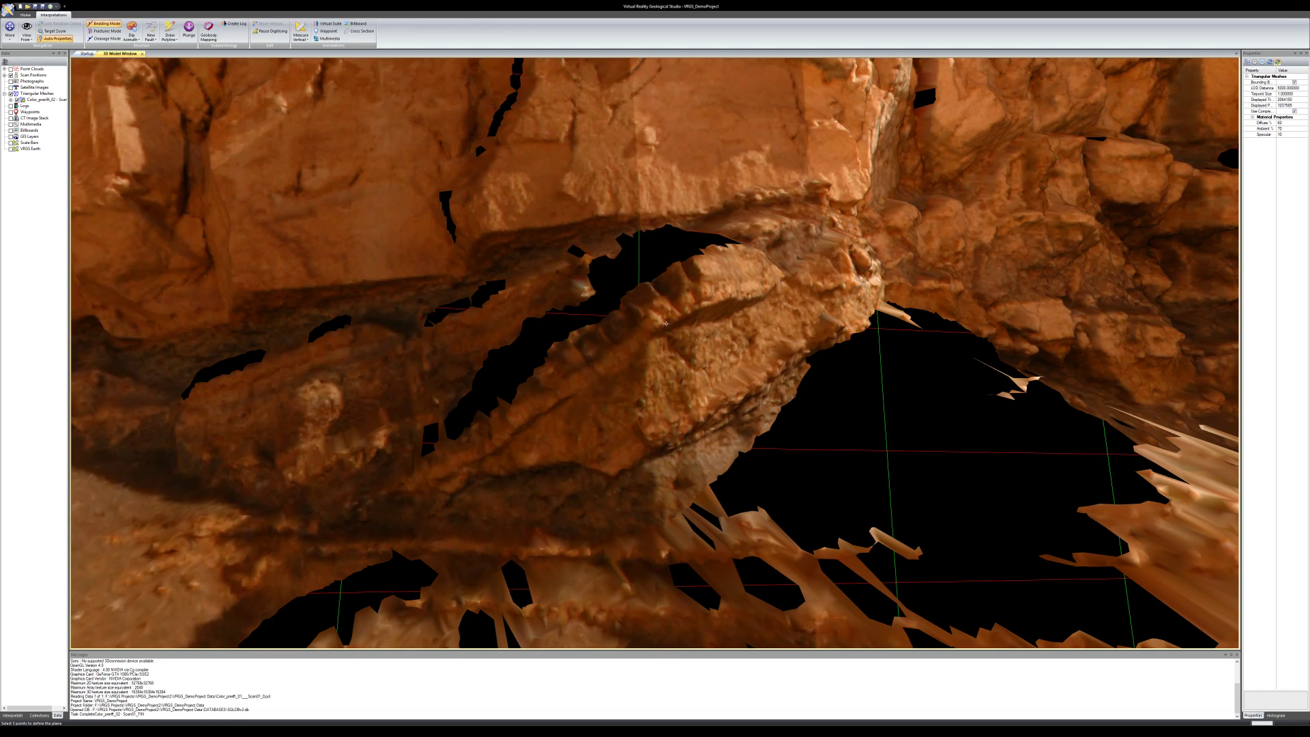
pyautogui.click(477, 456)
pyautogui.moveTo(571, 427); pyautogui.dragTo(707, 338)
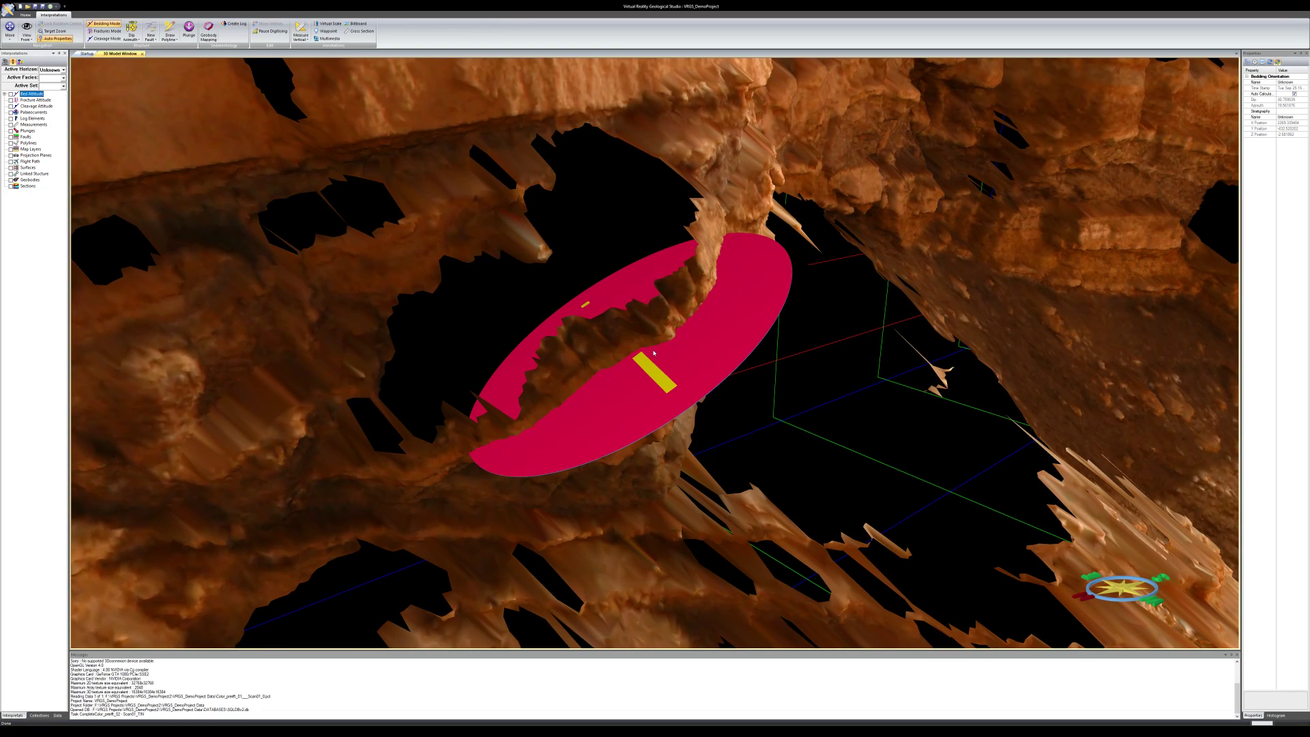
# Add a second bedding attitude by picking points along a layer low on the buttress's layered face
pyautogui.click(131, 30)
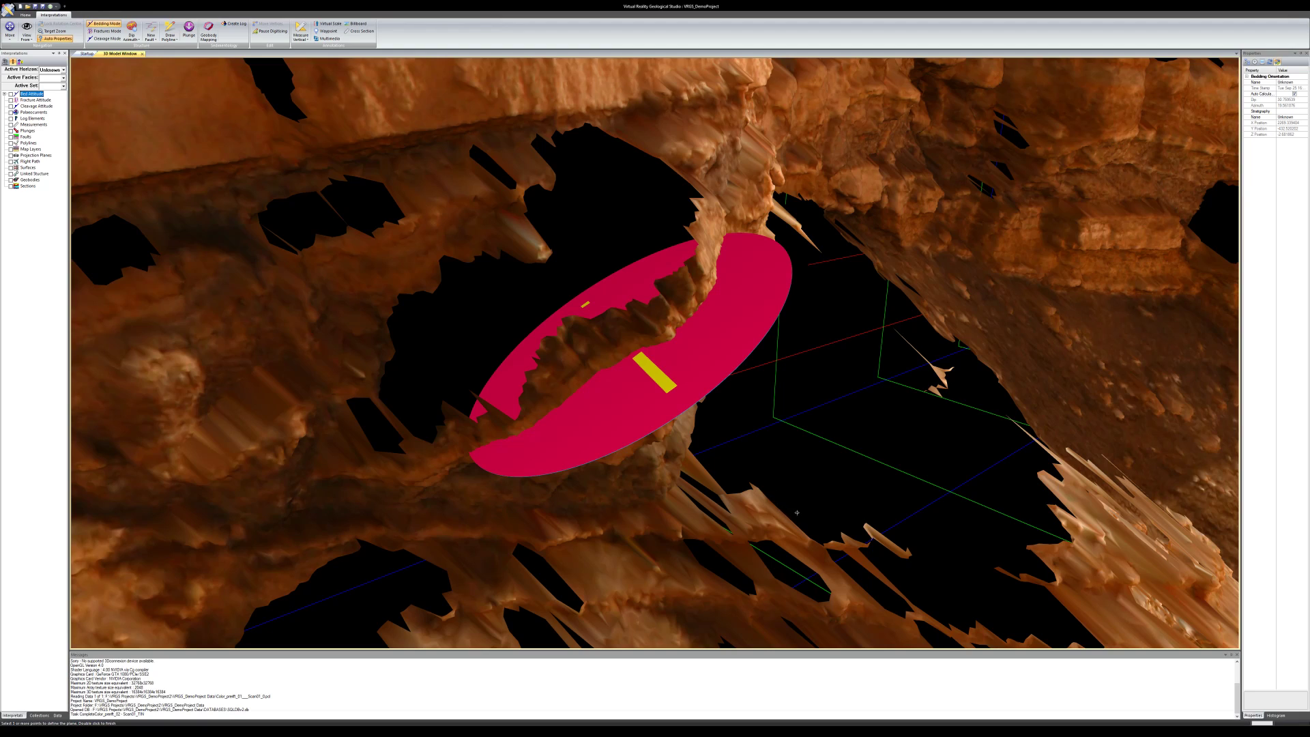
pyautogui.click(780, 536)
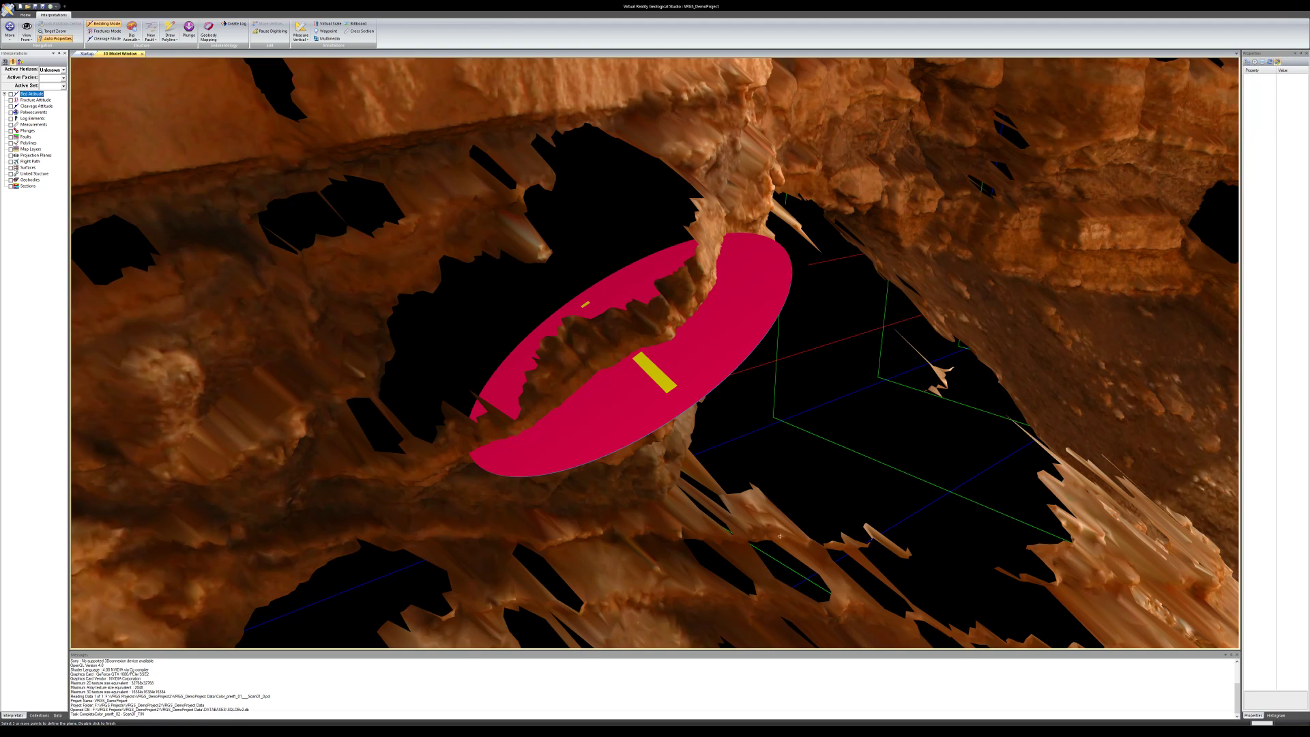
pyautogui.moveTo(780, 537); pyautogui.dragTo(651, 248, button='middle')
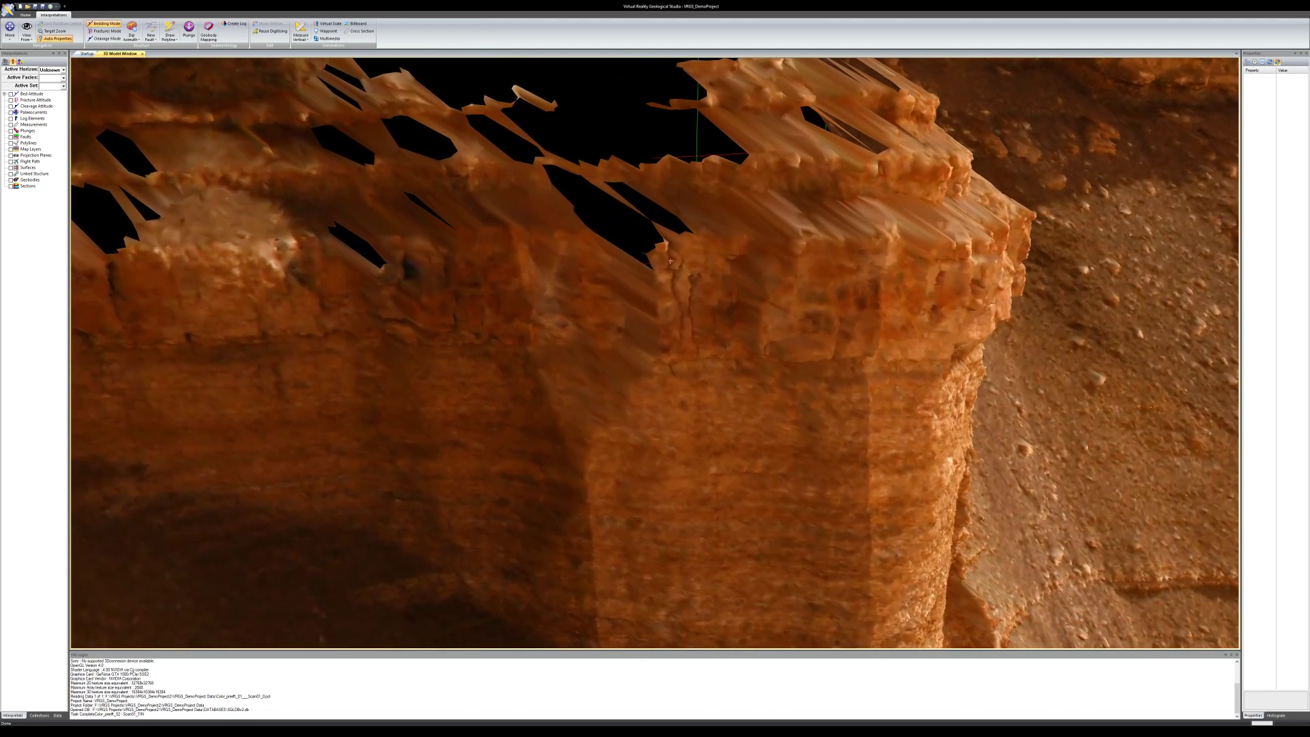
pyautogui.moveTo(769, 401); pyautogui.dragTo(520, 184, button='middle')
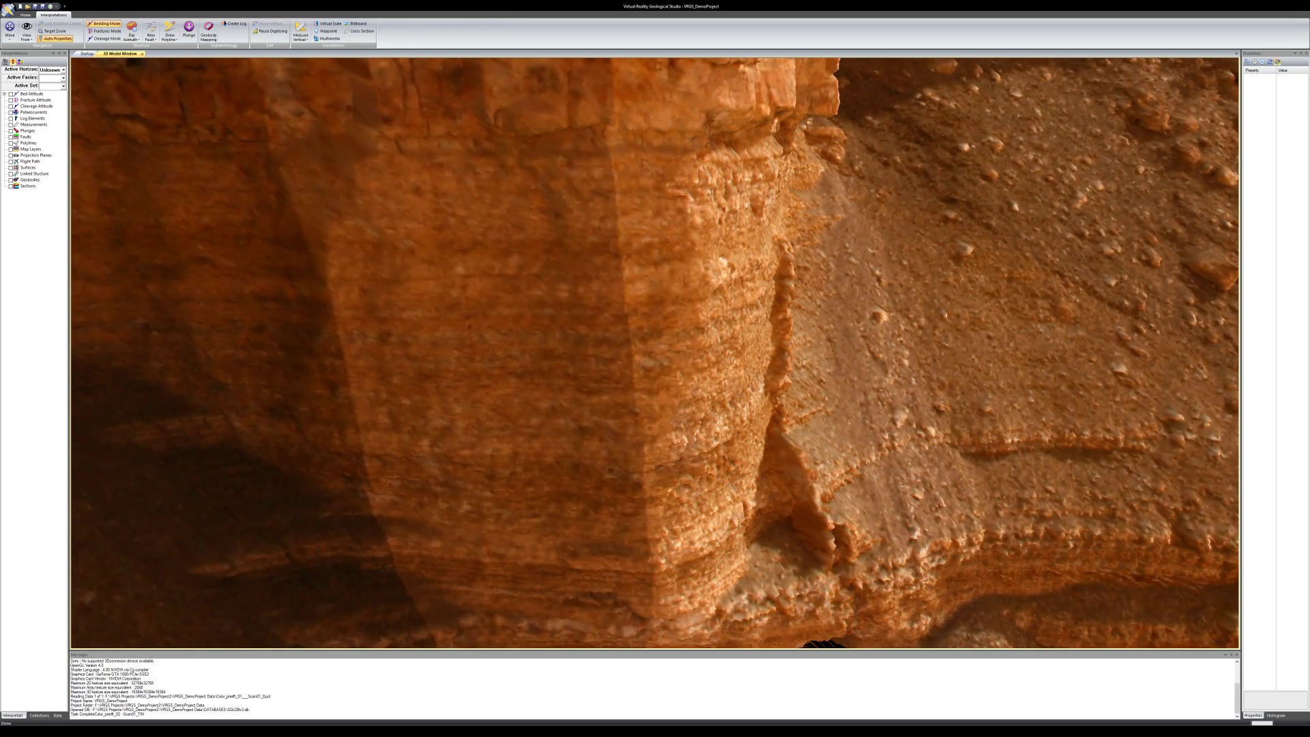
pyautogui.press('Return')
pyautogui.moveTo(655, 464); pyautogui.dragTo(621, 459)
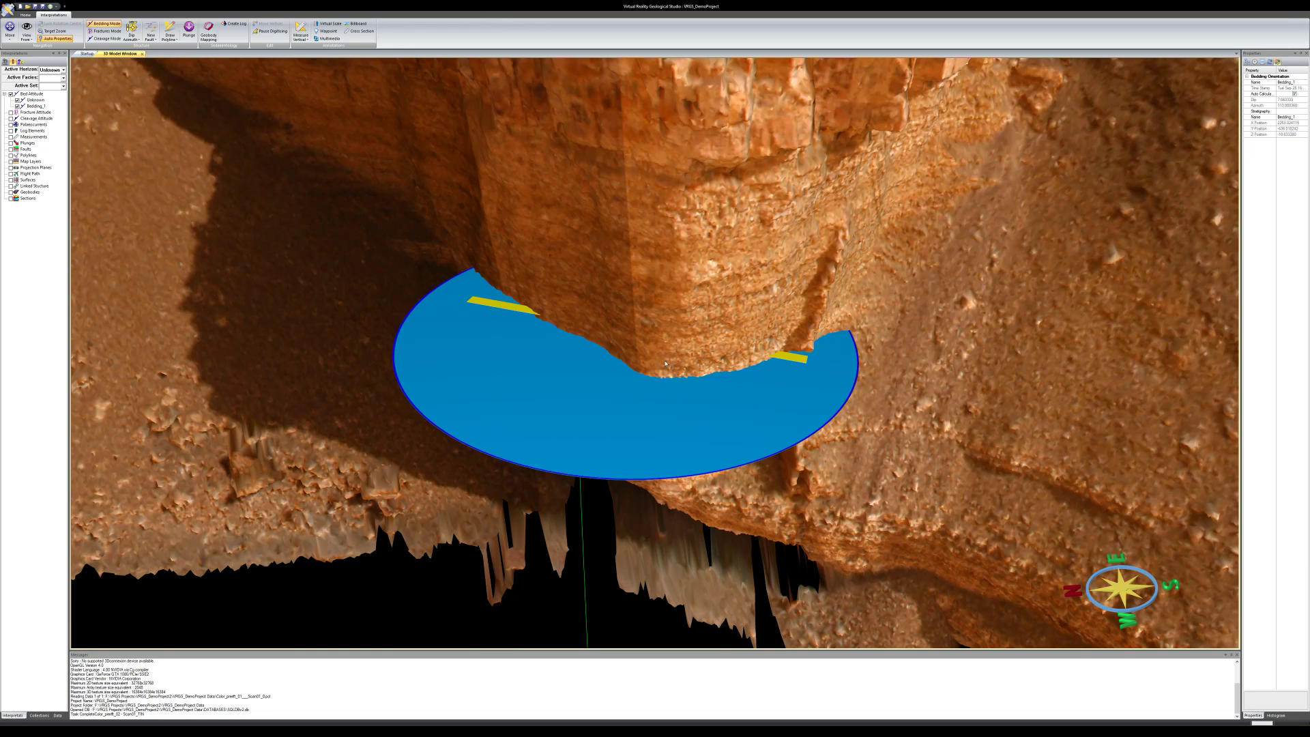
# Compare the orientations of the bedding planes on the tilted slab and the buttress from several viewpoints
pyautogui.moveTo(757, 417); pyautogui.dragTo(767, 571)
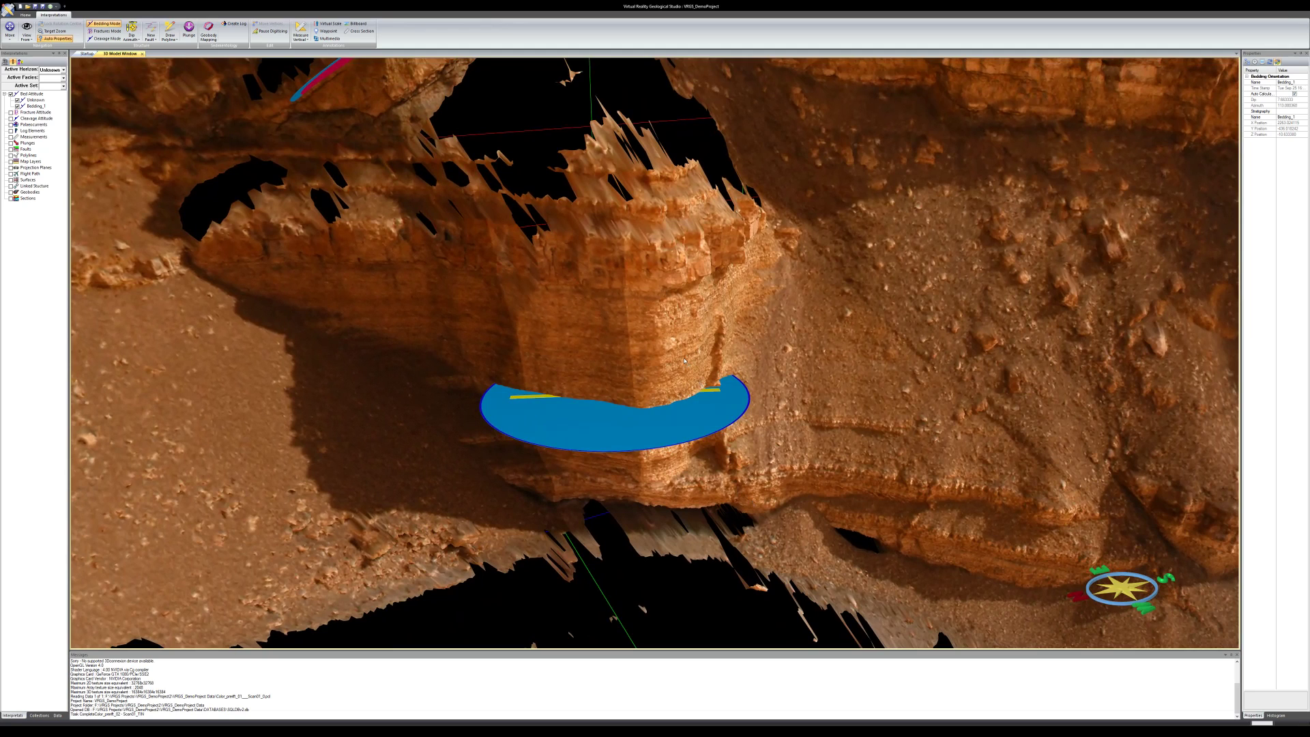
pyautogui.moveTo(691, 384); pyautogui.dragTo(737, 462, button='right')
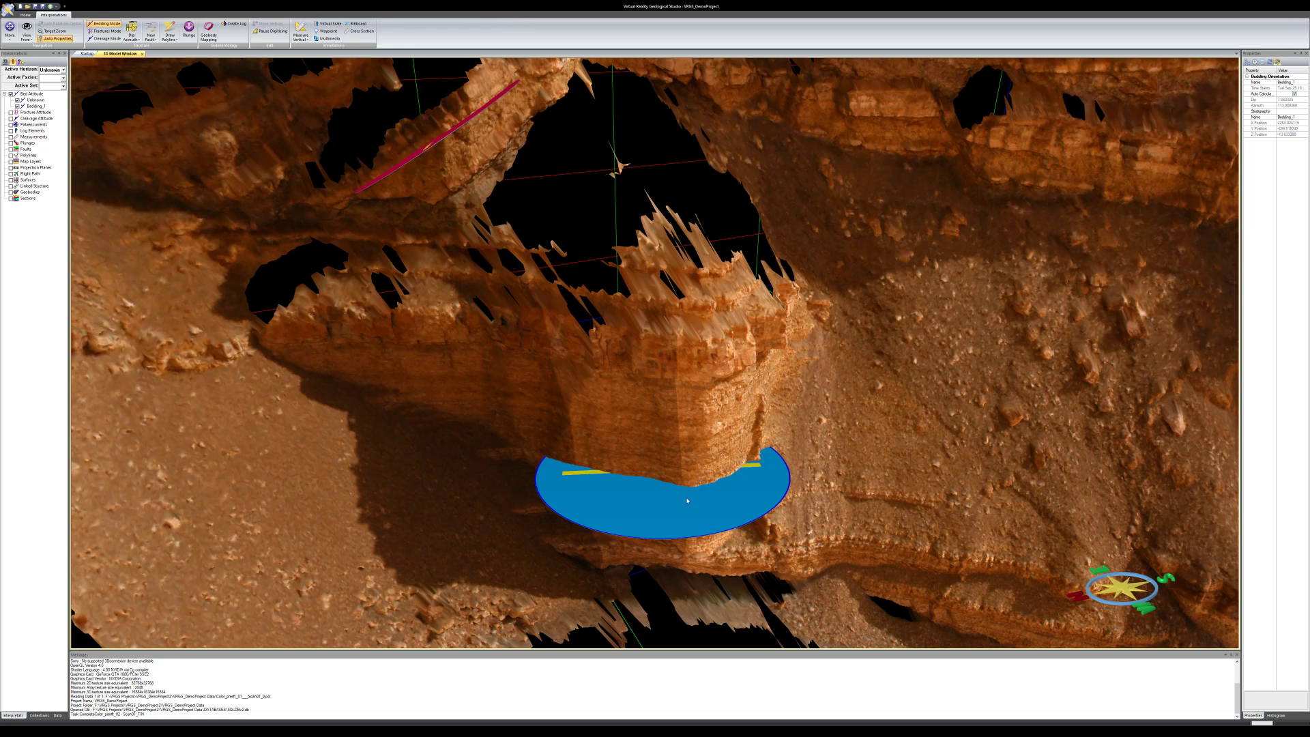
pyautogui.moveTo(687, 501)
pyautogui.mouseDown(button='middle')
pyautogui.moveTo(644, 506)
pyautogui.moveTo(684, 520)
pyautogui.mouseUp(button='middle')
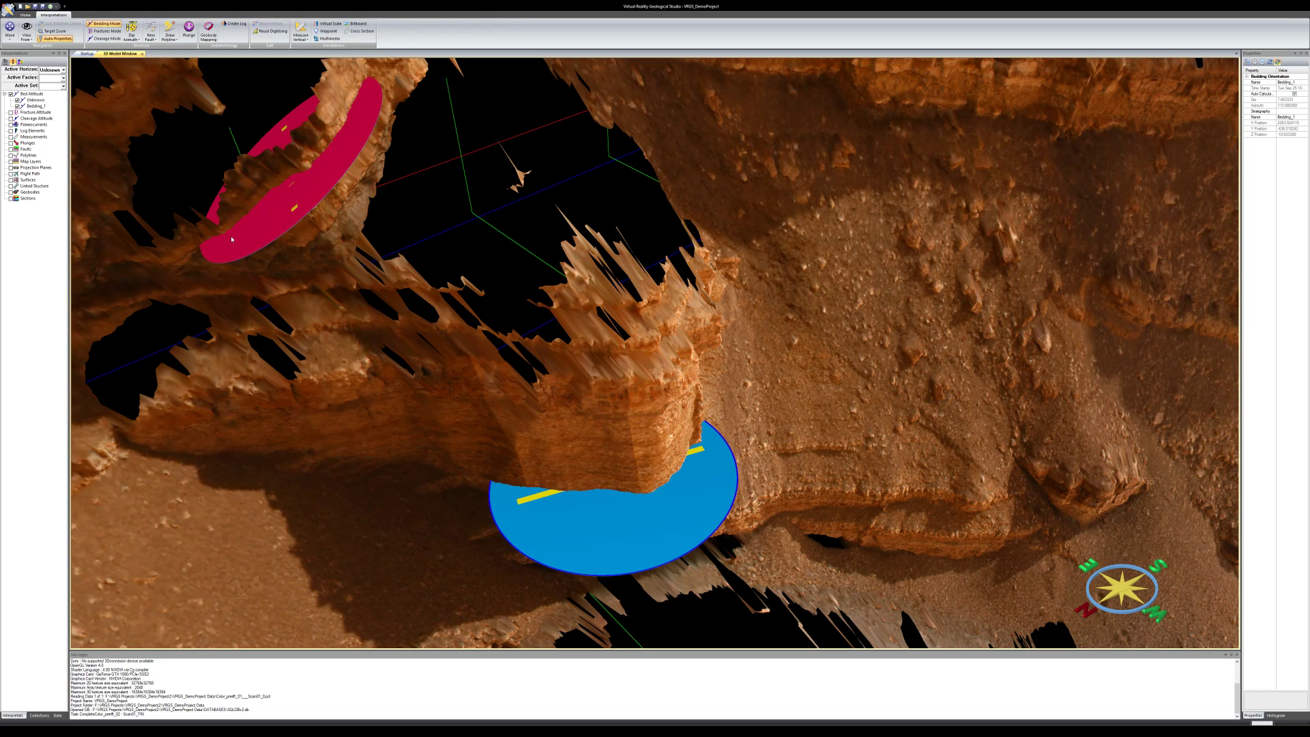
pyautogui.moveTo(217, 244); pyautogui.dragTo(499, 274)
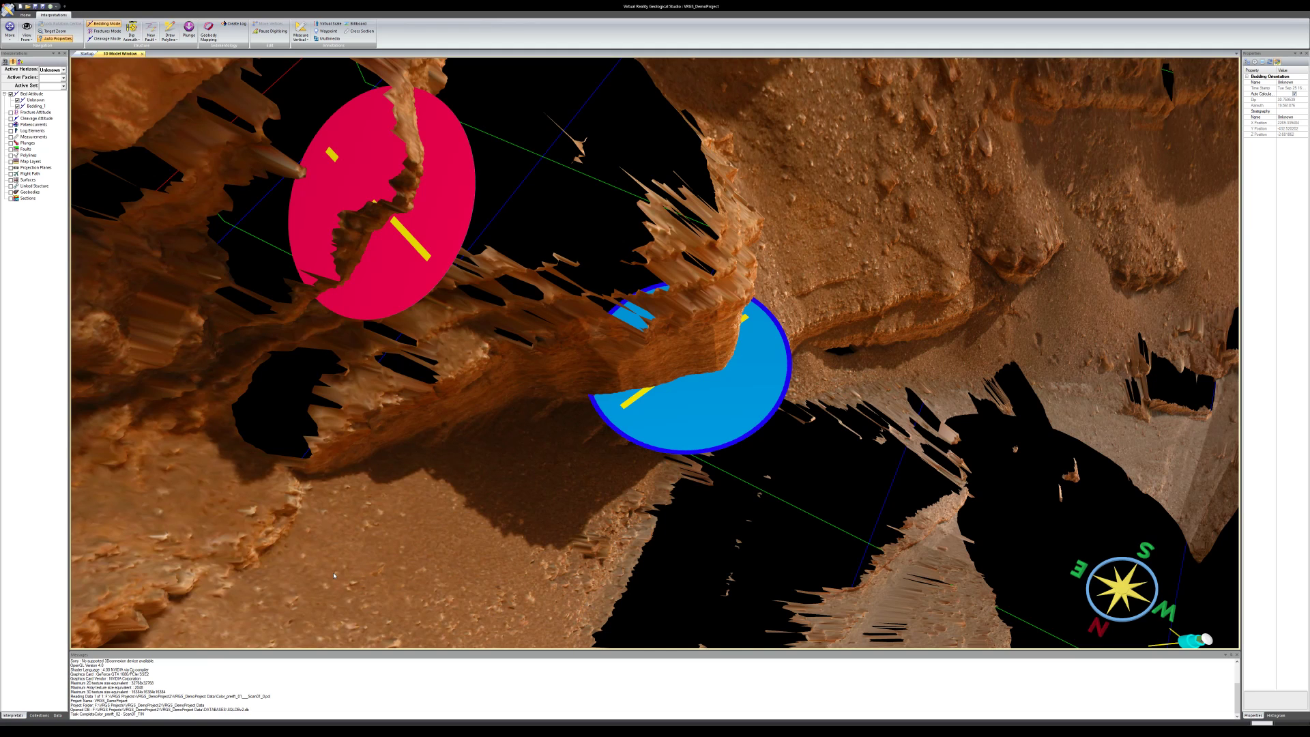
pyautogui.moveTo(417, 570); pyautogui.dragTo(471, 444)
pyautogui.moveTo(470, 443); pyautogui.dragTo(418, 387, button='right')
pyautogui.moveTo(596, 368); pyautogui.dragTo(429, 430, button='right')
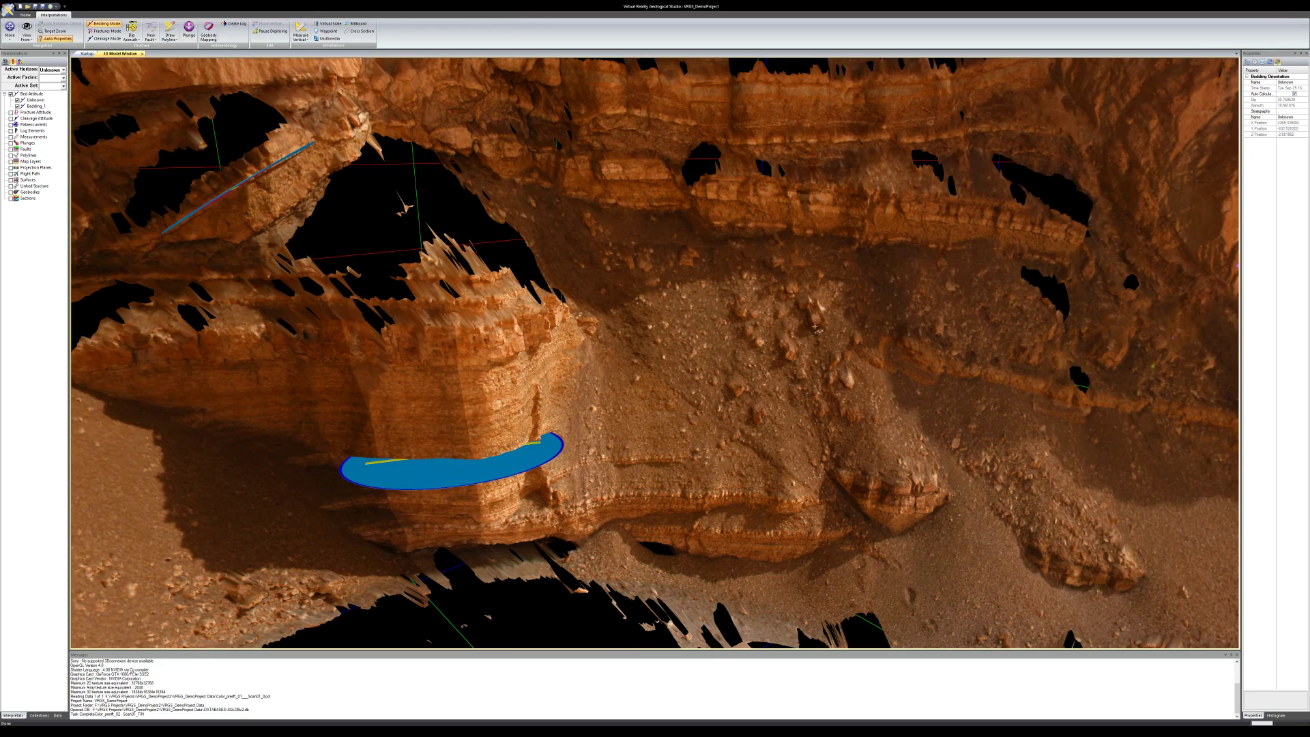
# Try to trace a fault between the layered ledges and the steep side wall, and delete it
pyautogui.moveTo(1052, 69)
pyautogui.mouseDown()
pyautogui.moveTo(1145, 259)
pyautogui.moveTo(1208, 330)
pyautogui.mouseUp()
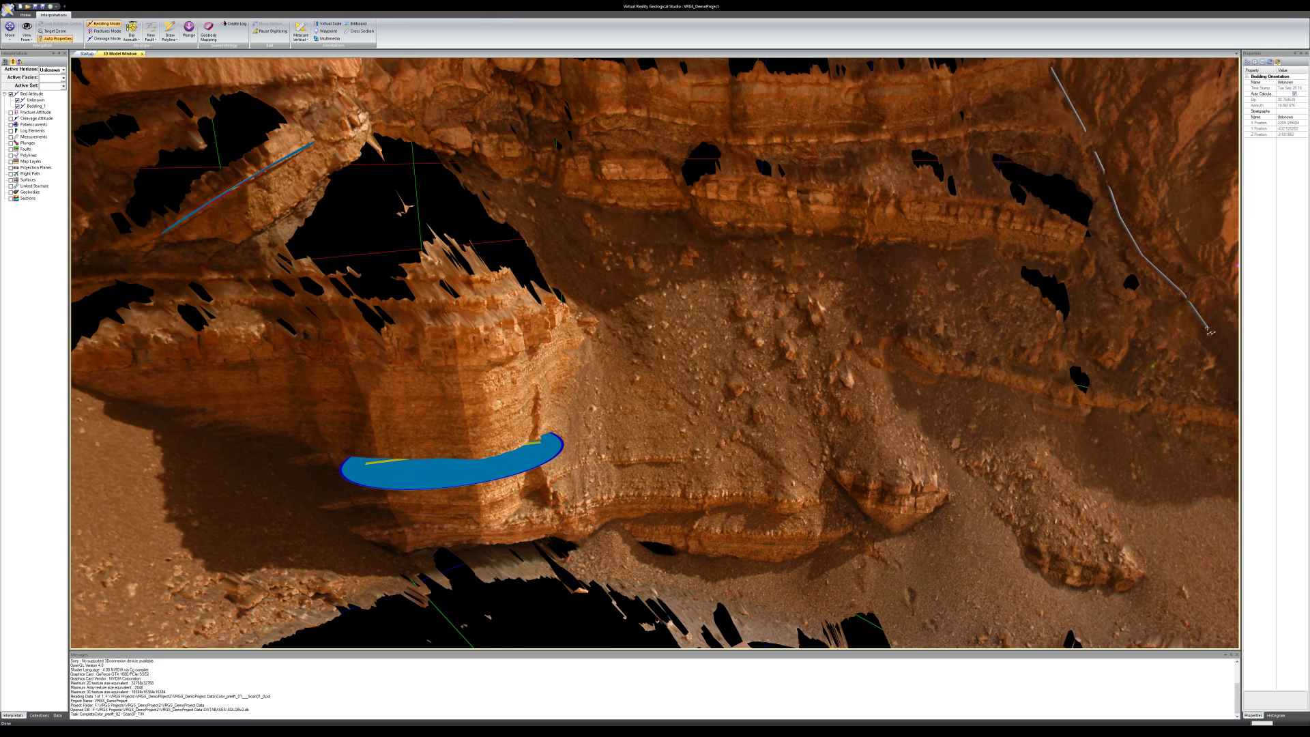
pyautogui.doubleClick(1221, 374)
pyautogui.moveTo(1218, 376)
pyautogui.mouseDown()
pyautogui.moveTo(1144, 298)
pyautogui.moveTo(795, 307)
pyautogui.moveTo(882, 307)
pyautogui.moveTo(983, 355)
pyautogui.moveTo(801, 358)
pyautogui.mouseUp()
pyautogui.click(820, 331)
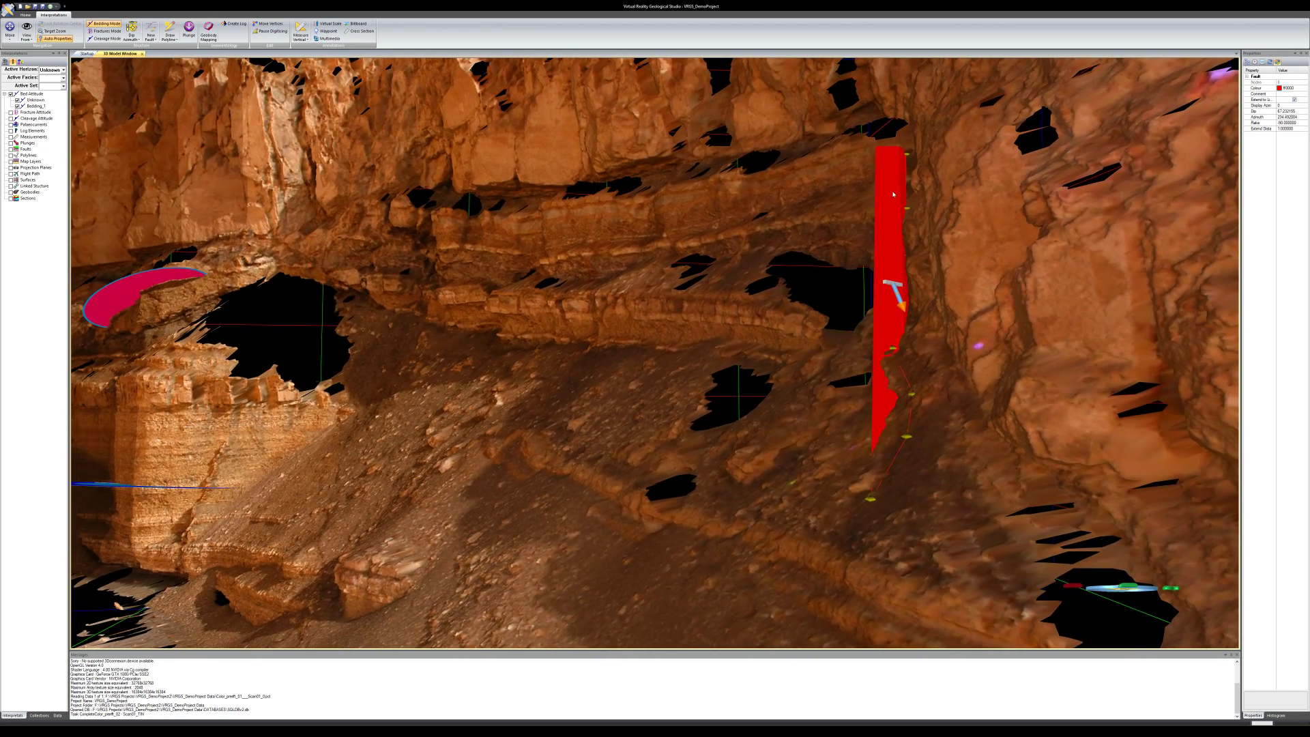
pyautogui.press('Delete')
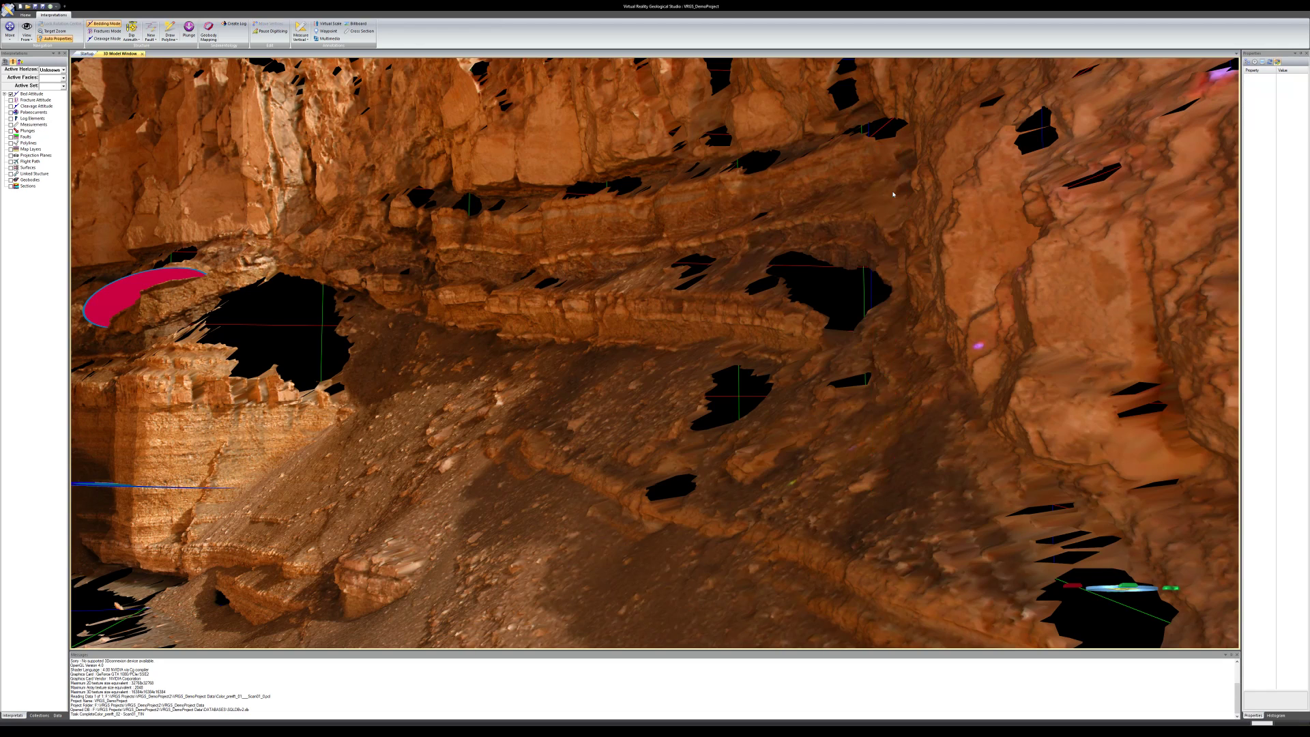
# Retry the fault along the steep side wall's foot with a new five-point trace, and delete it
pyautogui.moveTo(906, 333); pyautogui.dragTo(952, 369)
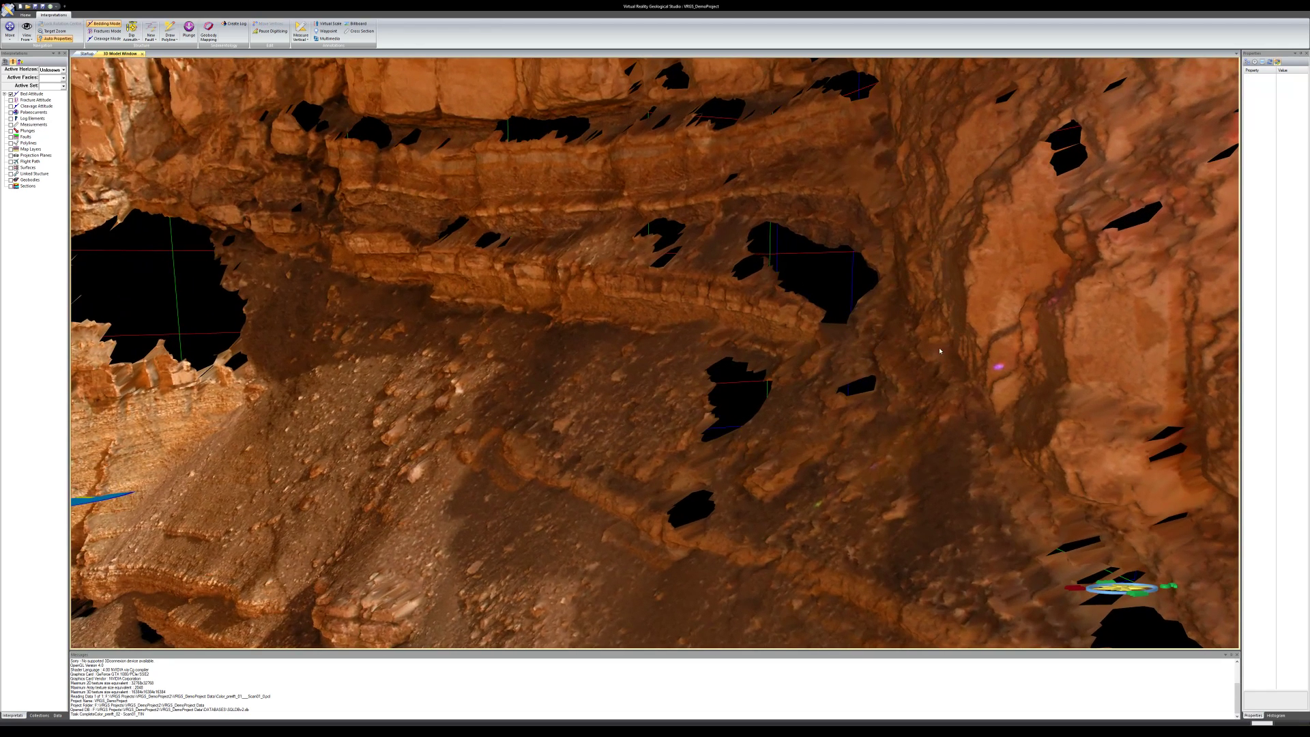
pyautogui.click(153, 31)
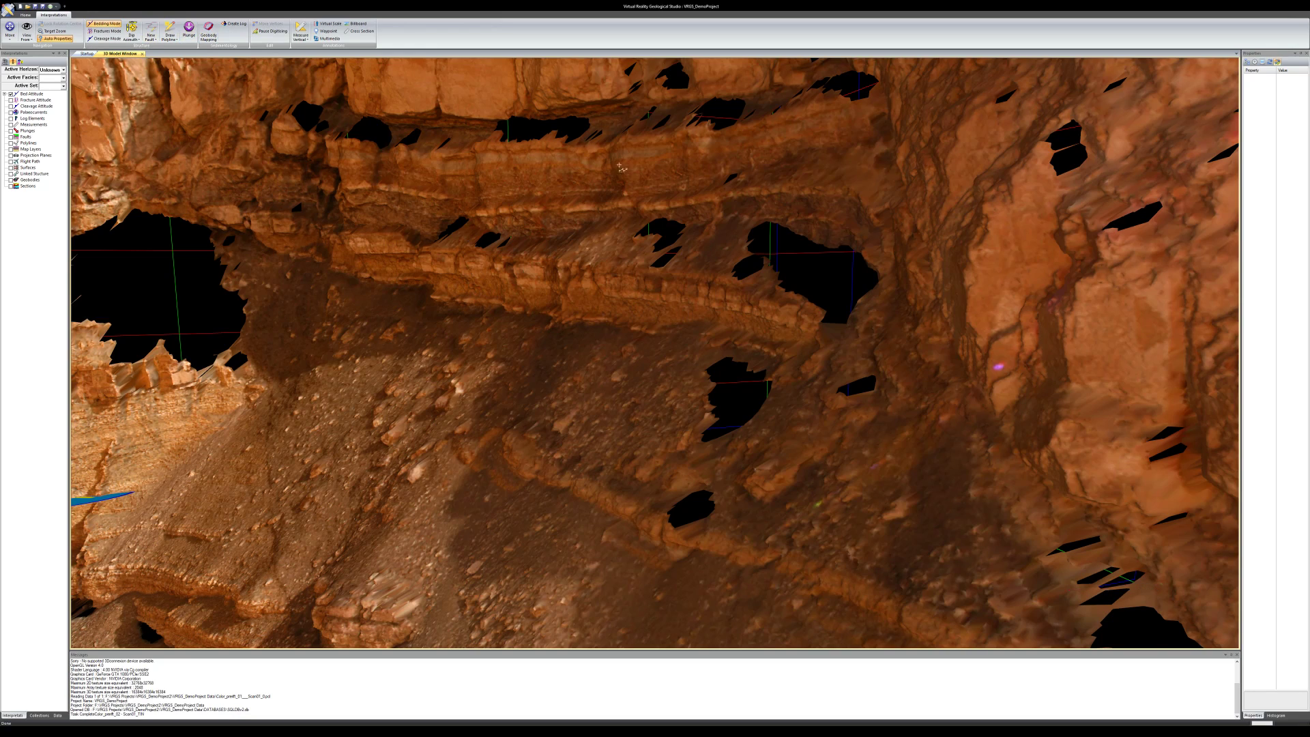
pyautogui.click(886, 105)
pyautogui.click(896, 223)
pyautogui.click(903, 283)
pyautogui.click(1010, 454)
pyautogui.doubleClick(1052, 495)
pyautogui.moveTo(1052, 496)
pyautogui.mouseDown()
pyautogui.moveTo(1056, 455)
pyautogui.moveTo(1133, 396)
pyautogui.moveTo(989, 440)
pyautogui.moveTo(948, 436)
pyautogui.moveTo(1020, 443)
pyautogui.mouseUp()
pyautogui.click(1023, 445)
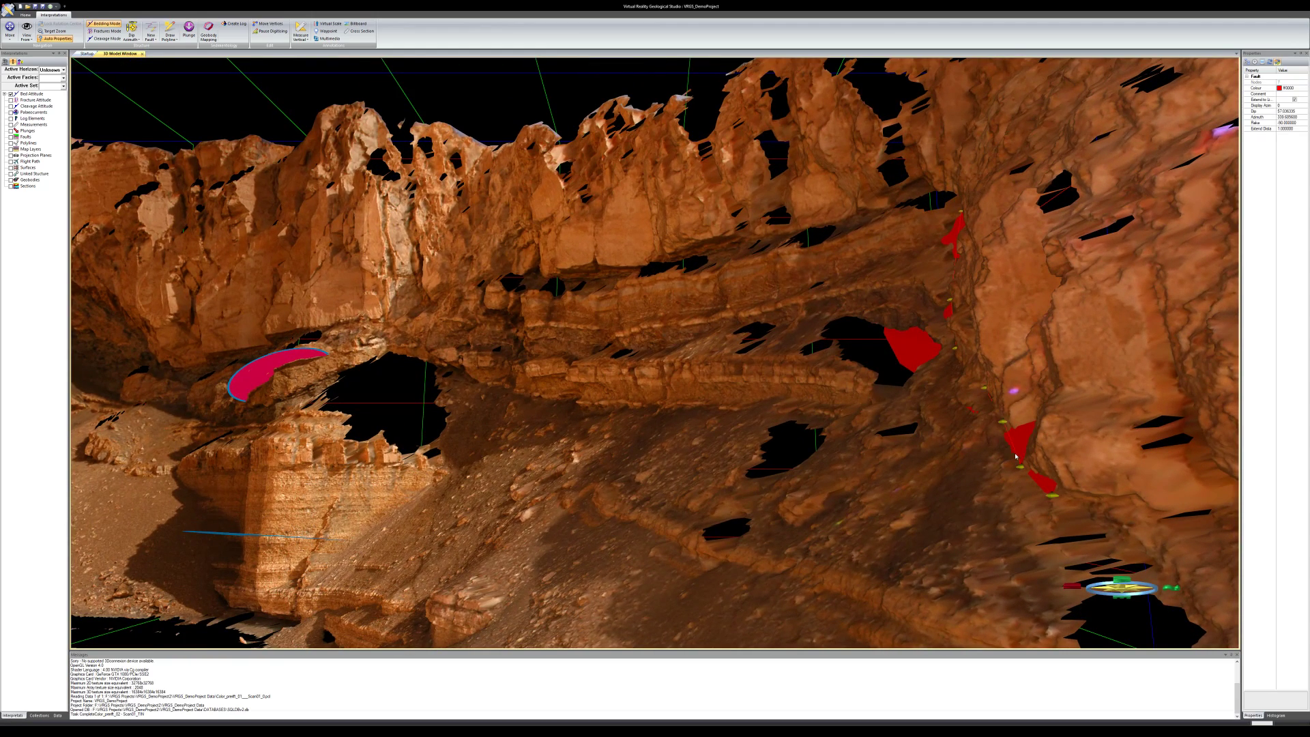
pyautogui.press('Delete')
# Try tracing a fault down the debris slope between the buttress and the large fallen block, and delete it
pyautogui.moveTo(713, 478); pyautogui.dragTo(755, 305)
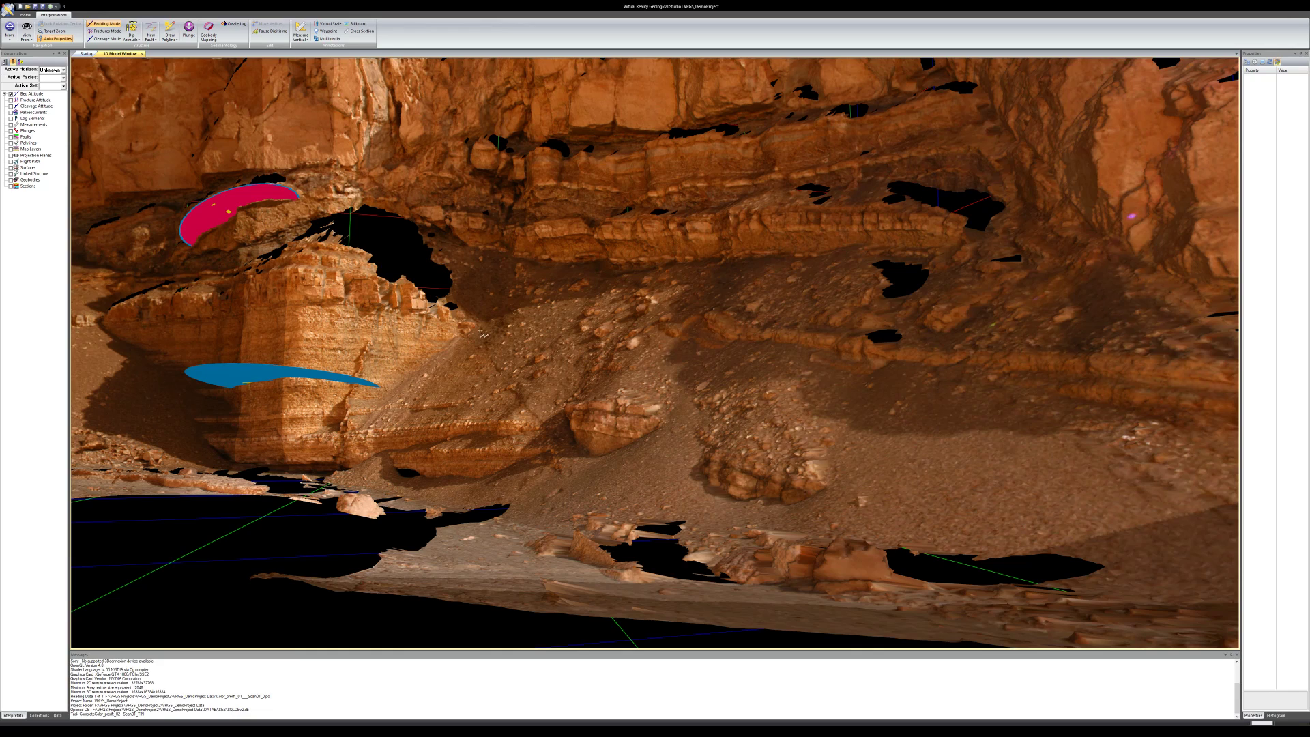
pyautogui.click(495, 368)
pyautogui.click(517, 399)
pyautogui.click(538, 414)
pyautogui.click(554, 445)
pyautogui.click(560, 472)
pyautogui.doubleClick(560, 474)
pyautogui.moveTo(561, 474); pyautogui.dragTo(647, 494)
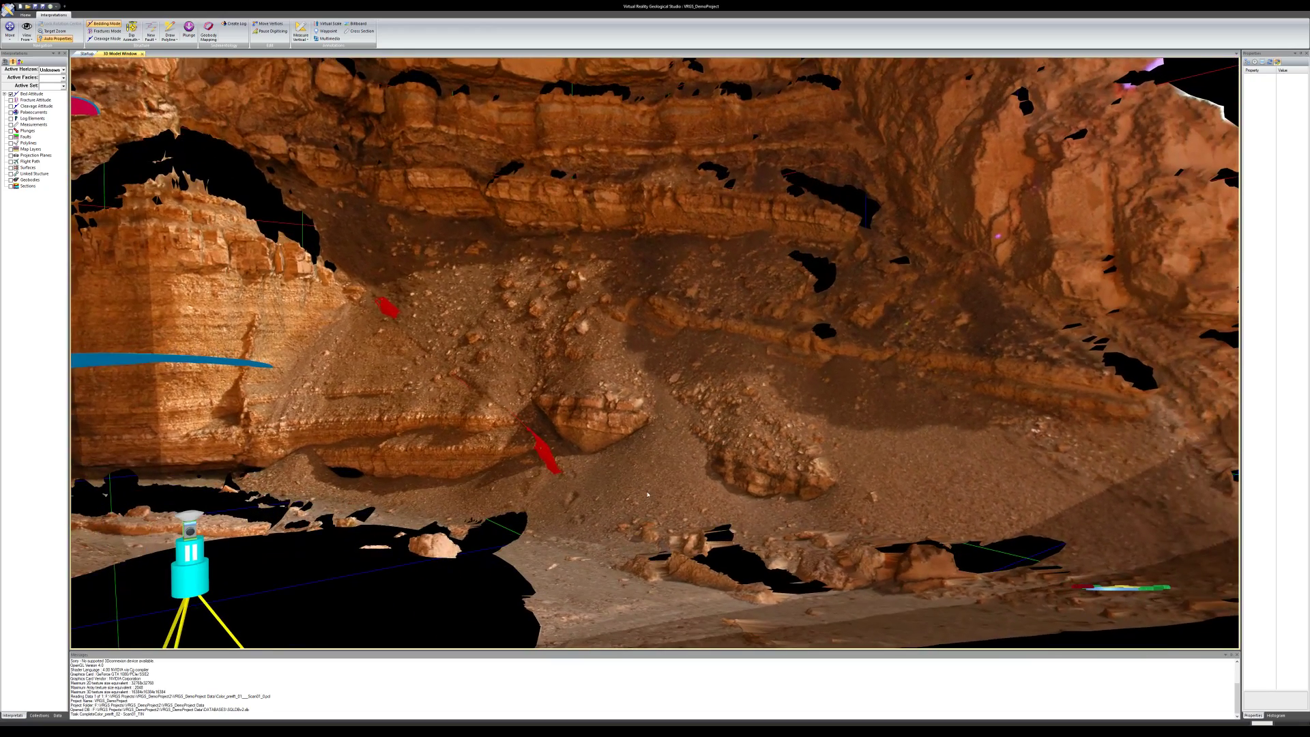
pyautogui.click(546, 453)
pyautogui.scroll(3, 548, 453)
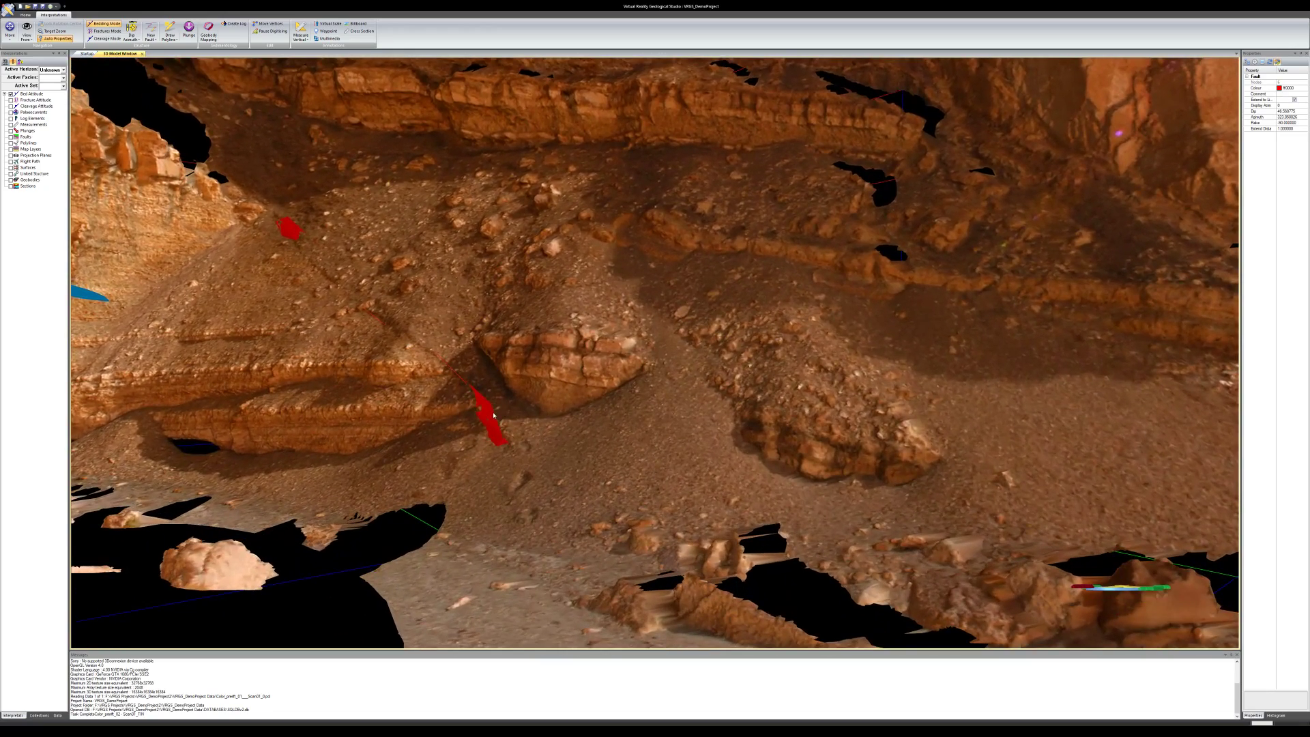
pyautogui.moveTo(493, 415); pyautogui.dragTo(375, 413)
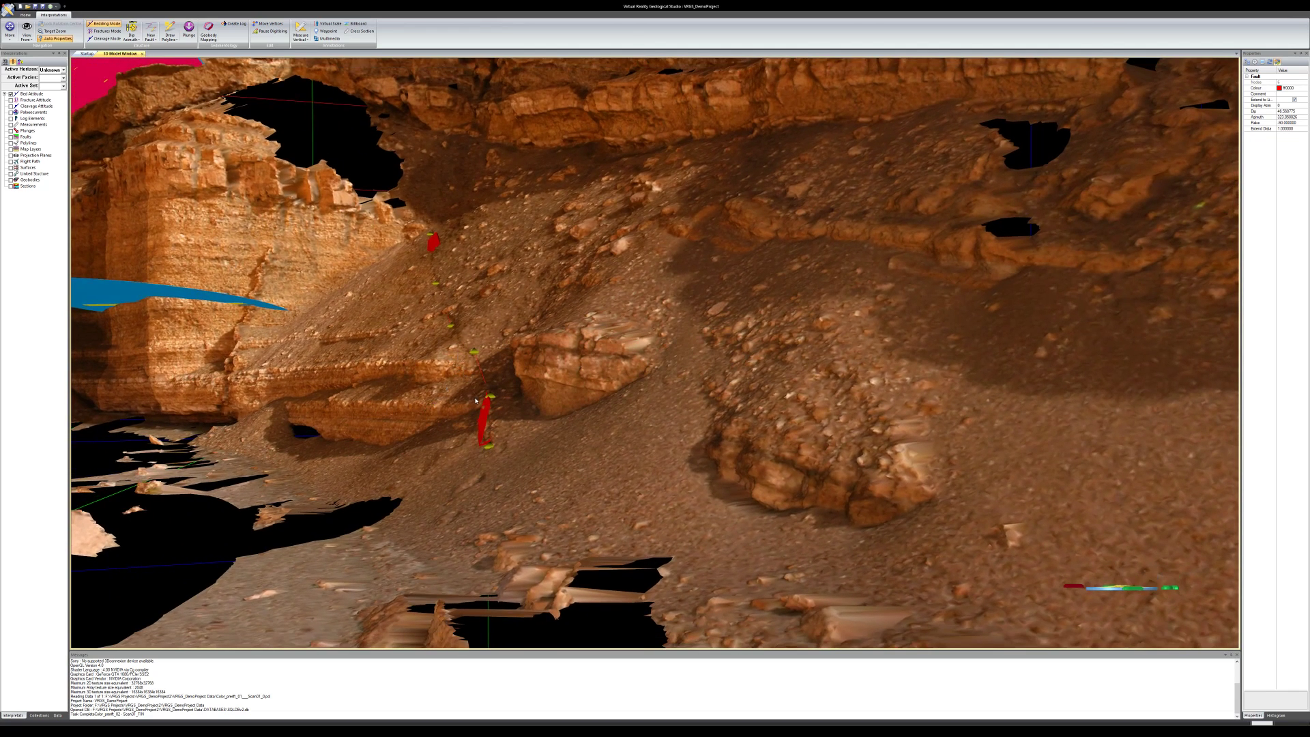
pyautogui.press('Delete')
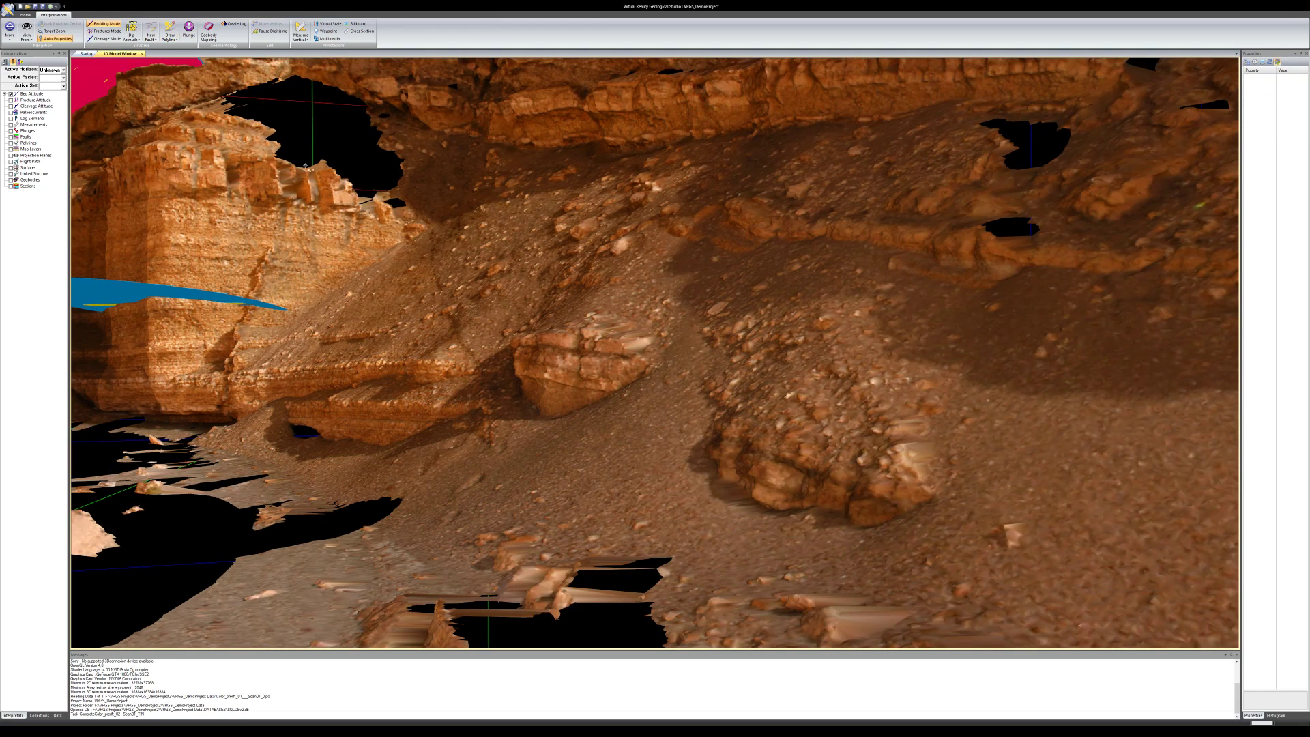
# Digitize a new fault from the buttress's upper corner down the debris slope to its foot
pyautogui.click(426, 220)
pyautogui.click(452, 317)
pyautogui.click(489, 444)
pyautogui.doubleClick(488, 447)
pyautogui.moveTo(488, 446); pyautogui.dragTo(538, 258)
# Inspect the new fault from several angles and select the buttress and tilted-slab bedding planes in turn
pyautogui.moveTo(464, 213); pyautogui.dragTo(476, 323)
pyautogui.moveTo(619, 292)
pyautogui.mouseDown()
pyautogui.moveTo(609, 331)
pyautogui.moveTo(621, 344)
pyautogui.moveTo(662, 362)
pyautogui.moveTo(698, 323)
pyautogui.moveTo(690, 315)
pyautogui.moveTo(698, 326)
pyautogui.mouseUp()
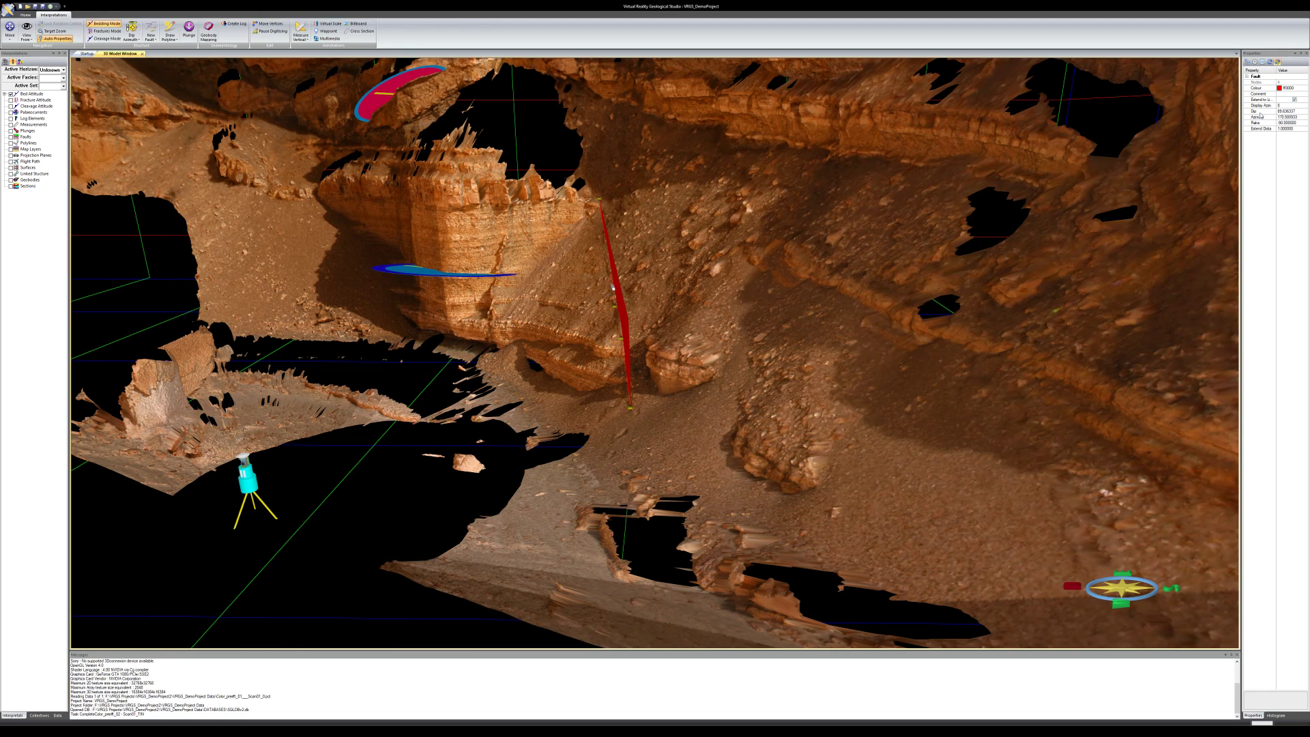
pyautogui.moveTo(614, 272); pyautogui.dragTo(601, 379)
pyautogui.click(468, 360)
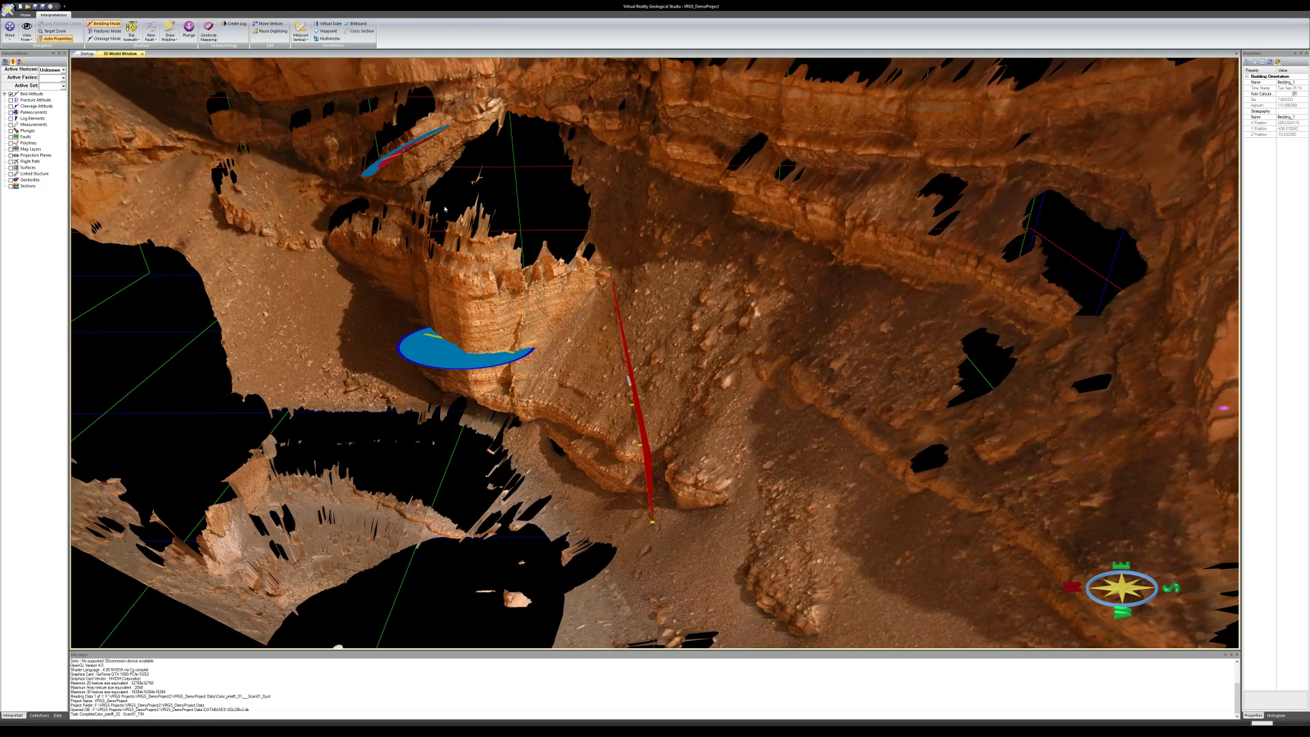
pyautogui.click(407, 149)
# Draw a polyline along the upper edge of the layered ledge beneath the massive cliff blocks
pyautogui.moveTo(749, 301); pyautogui.dragTo(751, 342)
pyautogui.scroll(3, 753, 331)
pyautogui.click(170, 32)
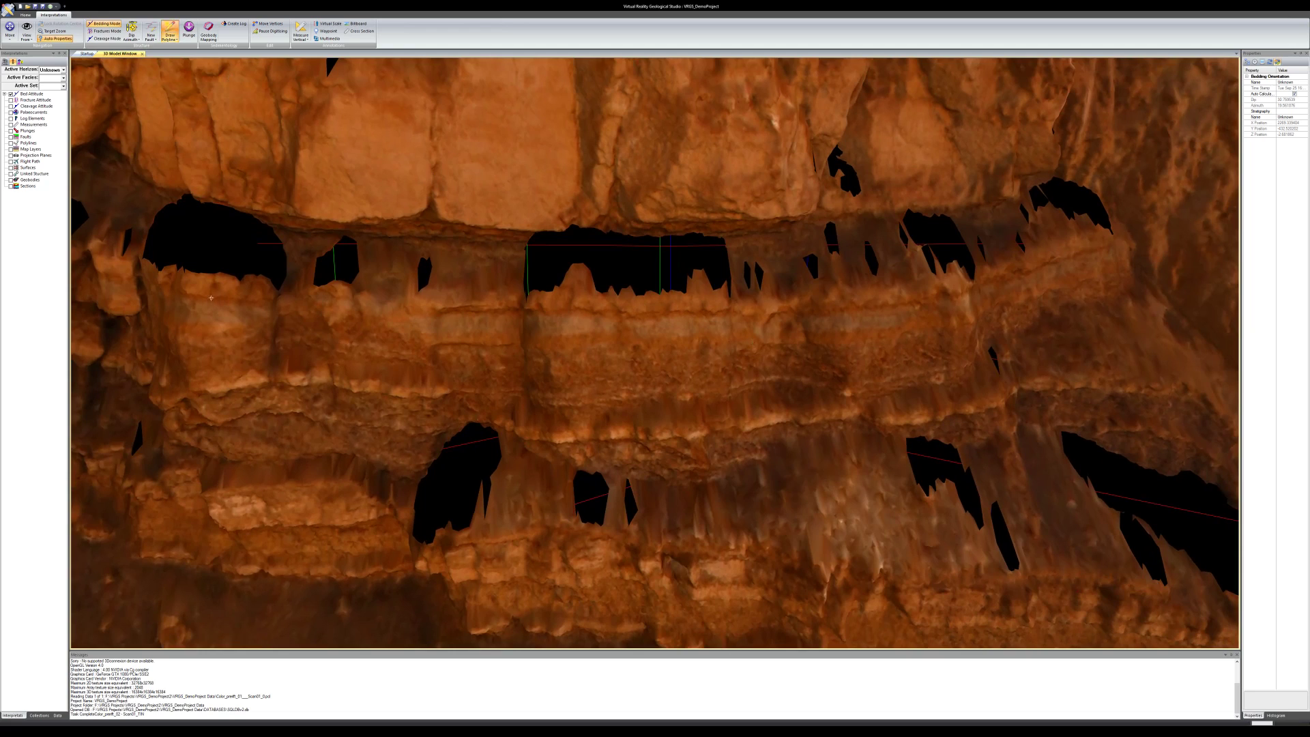
pyautogui.click(315, 310)
pyautogui.click(419, 313)
pyautogui.click(507, 315)
pyautogui.click(588, 314)
pyautogui.click(715, 312)
pyautogui.click(840, 309)
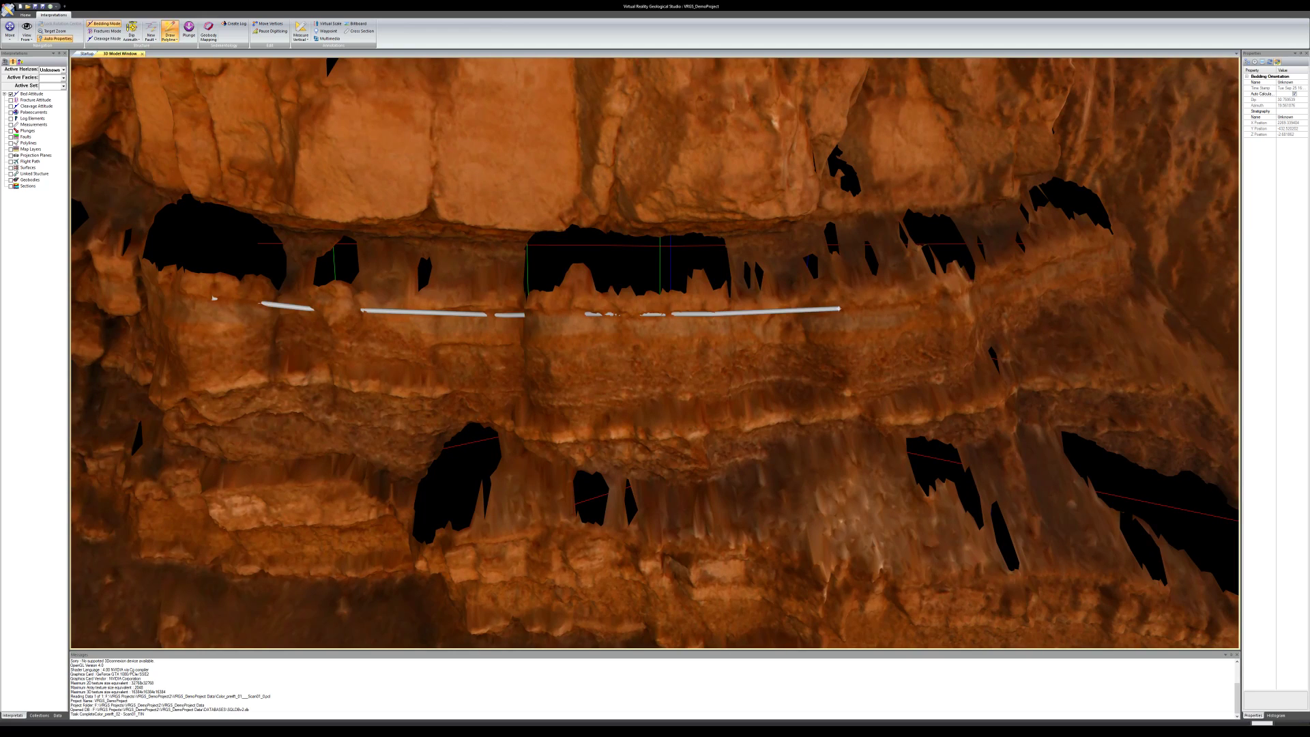
pyautogui.click(958, 294)
pyautogui.click(1030, 275)
pyautogui.click(1089, 254)
pyautogui.doubleClick(1126, 241)
# Select the ledge polyline and examine its fitted ribbon along the layer from different angles
pyautogui.moveTo(797, 360); pyautogui.dragTo(674, 385)
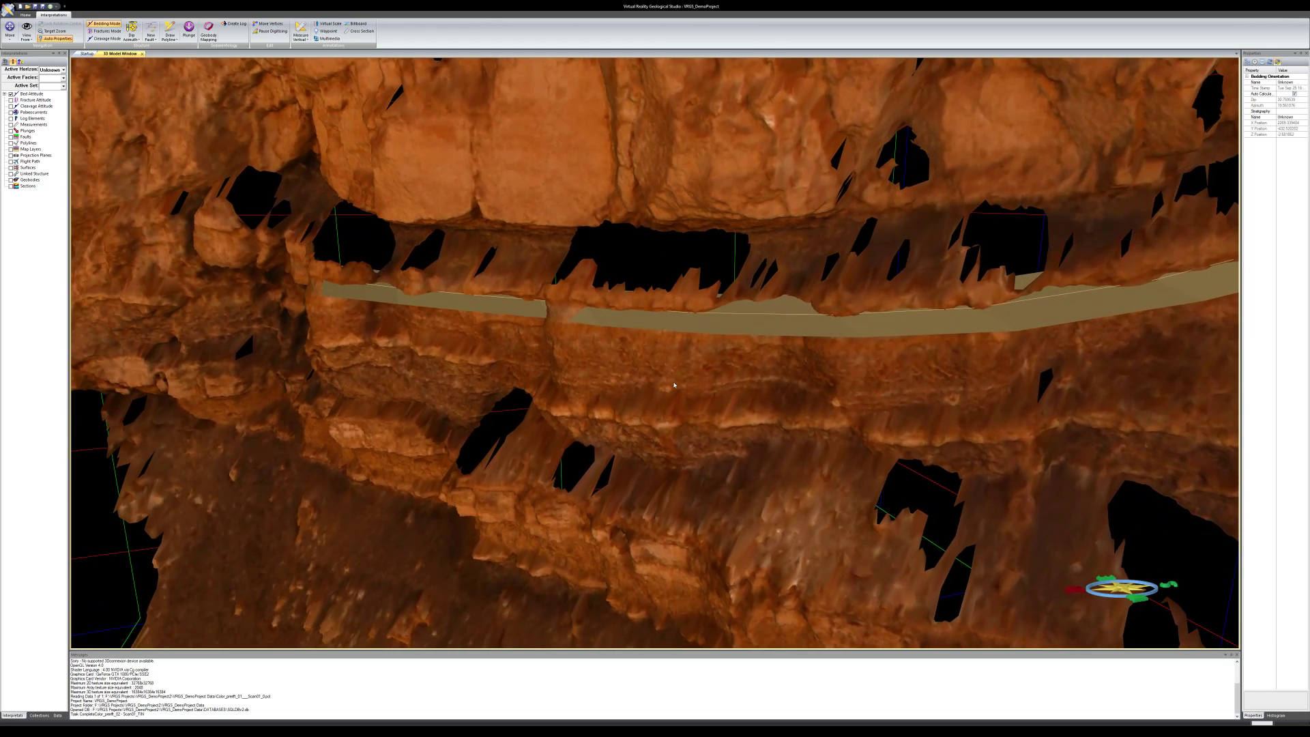
pyautogui.click(686, 313)
pyautogui.moveTo(686, 328); pyautogui.dragTo(848, 275)
pyautogui.moveTo(372, 263); pyautogui.dragTo(393, 370)
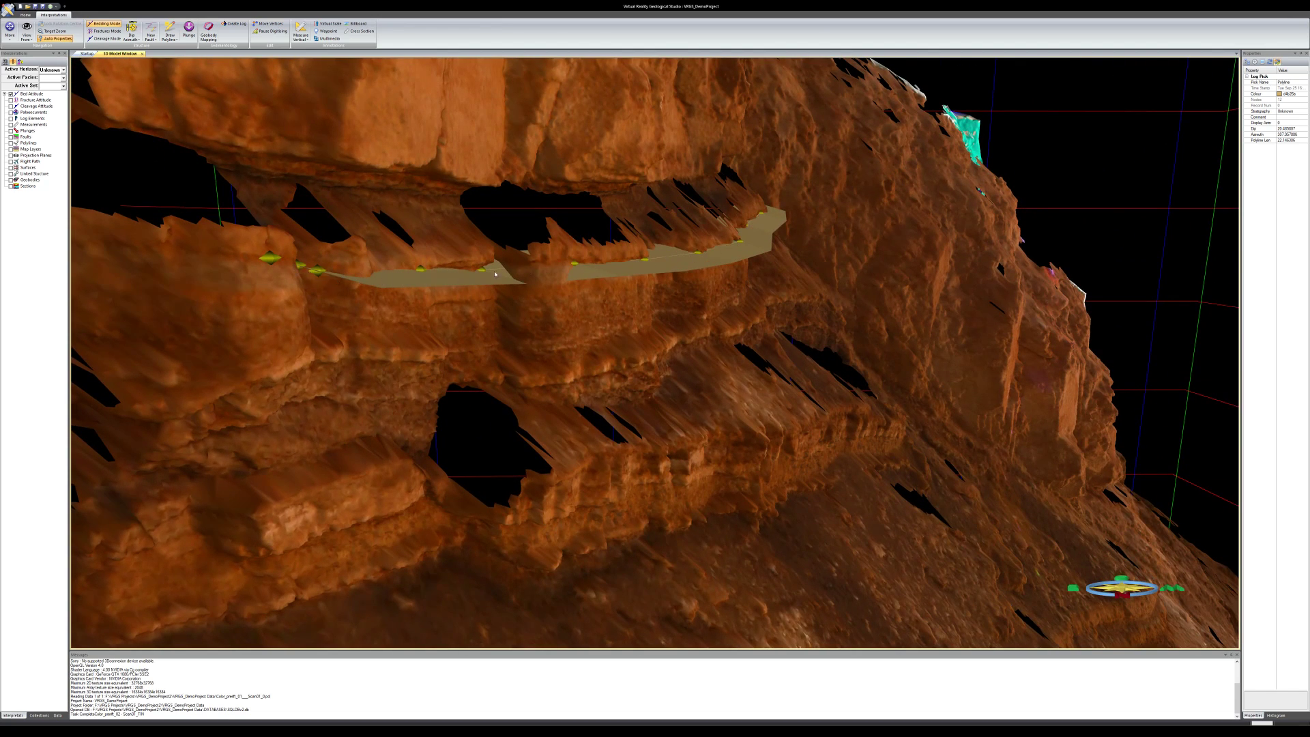
pyautogui.moveTo(627, 281); pyautogui.dragTo(434, 337)
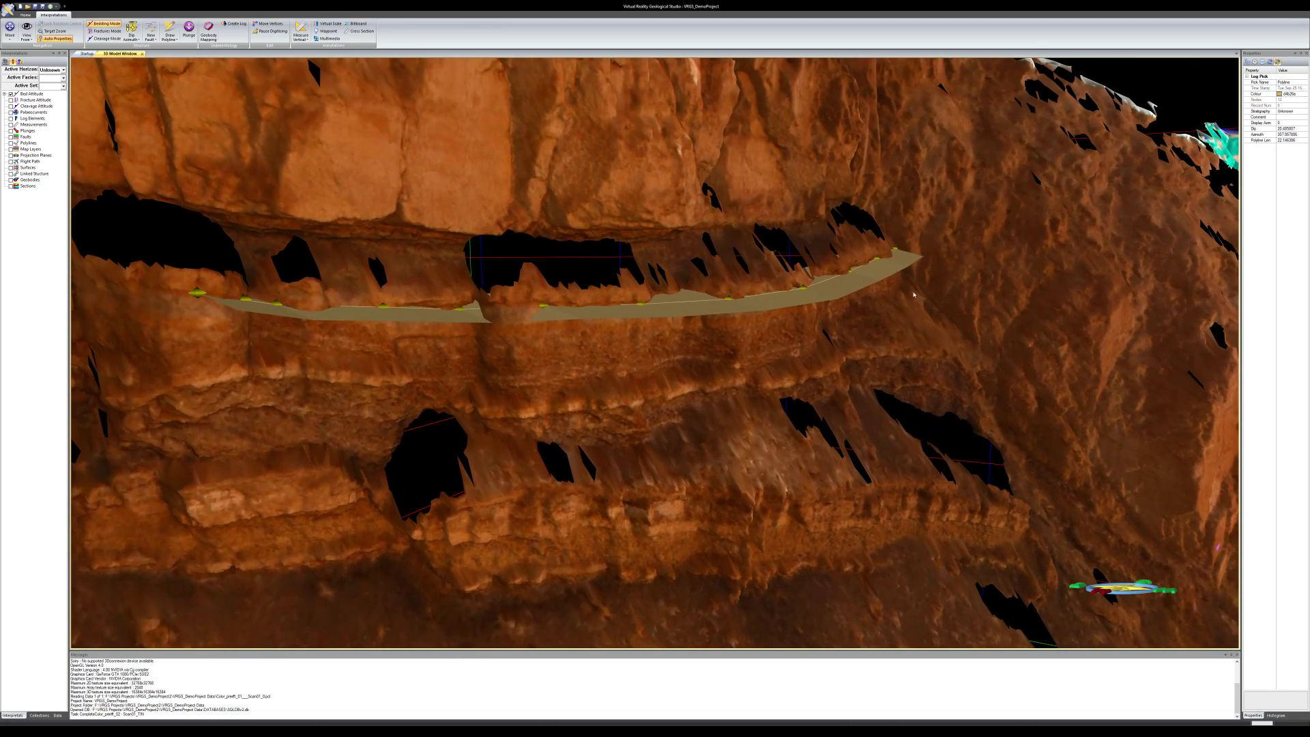
# Set the dip of the ledge polyline beneath the massive cliff blocks to 5 degrees
pyautogui.moveTo(850, 336); pyautogui.dragTo(770, 315)
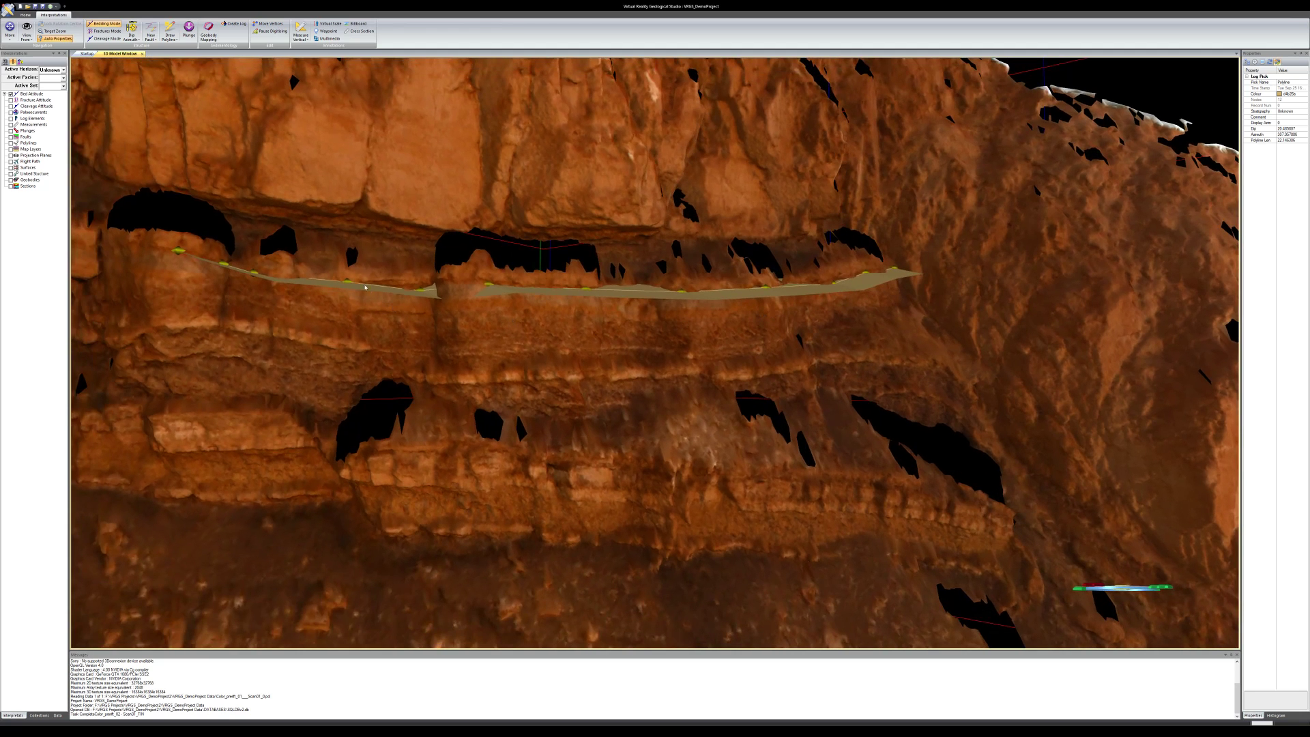
pyautogui.moveTo(550, 347); pyautogui.dragTo(567, 402)
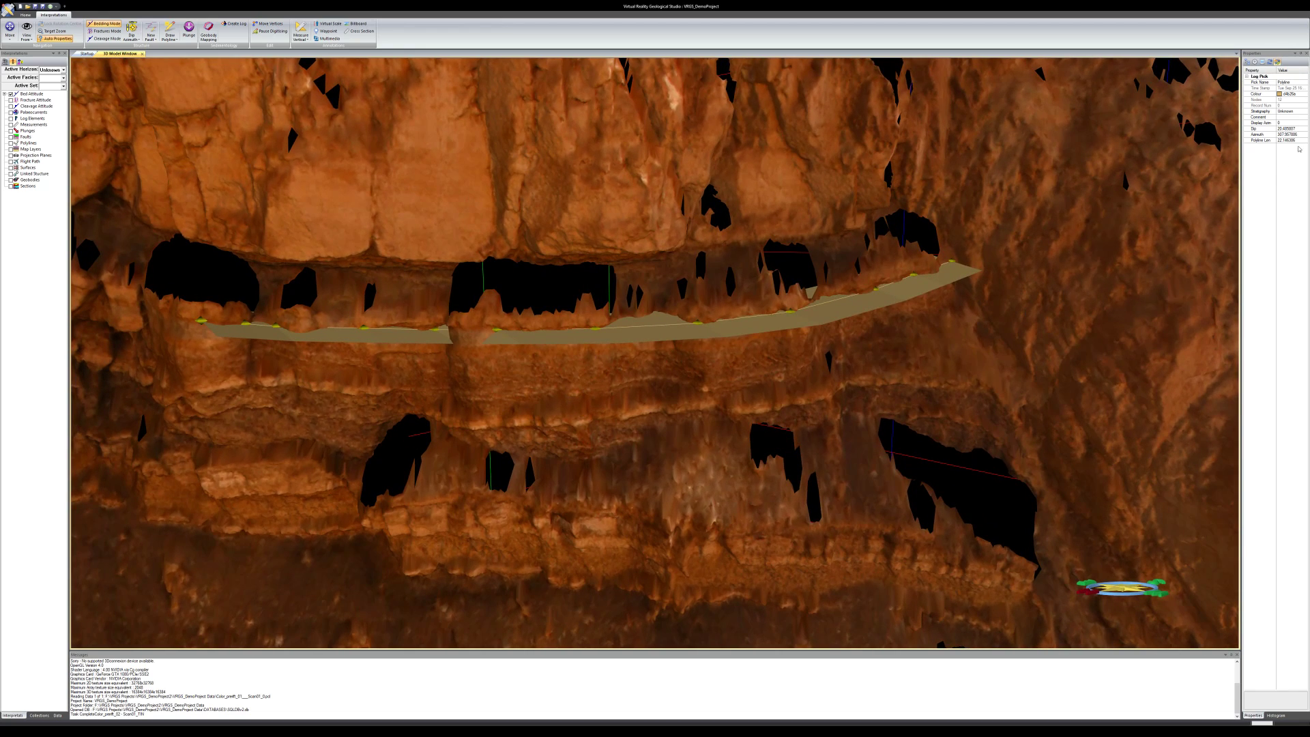
pyautogui.click(1284, 129)
pyautogui.write('5')
pyautogui.press('Return')
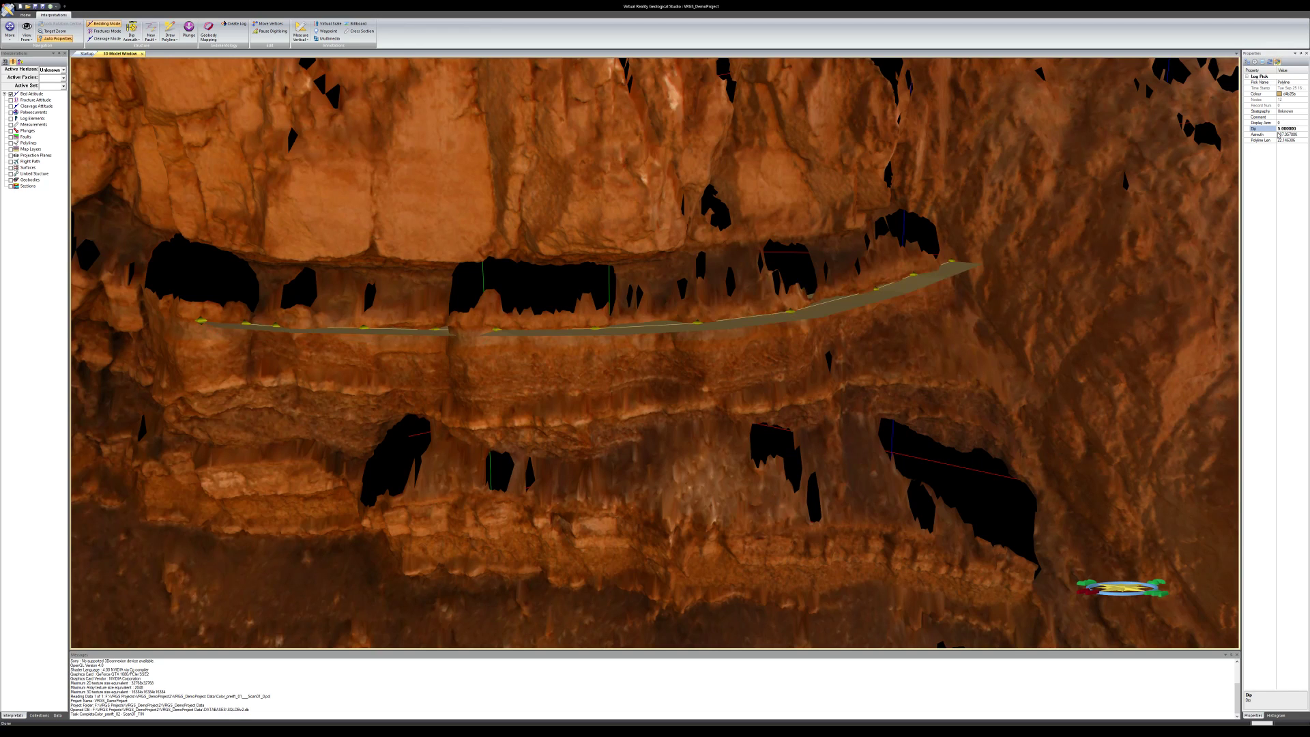
pyautogui.moveTo(879, 264); pyautogui.dragTo(752, 299)
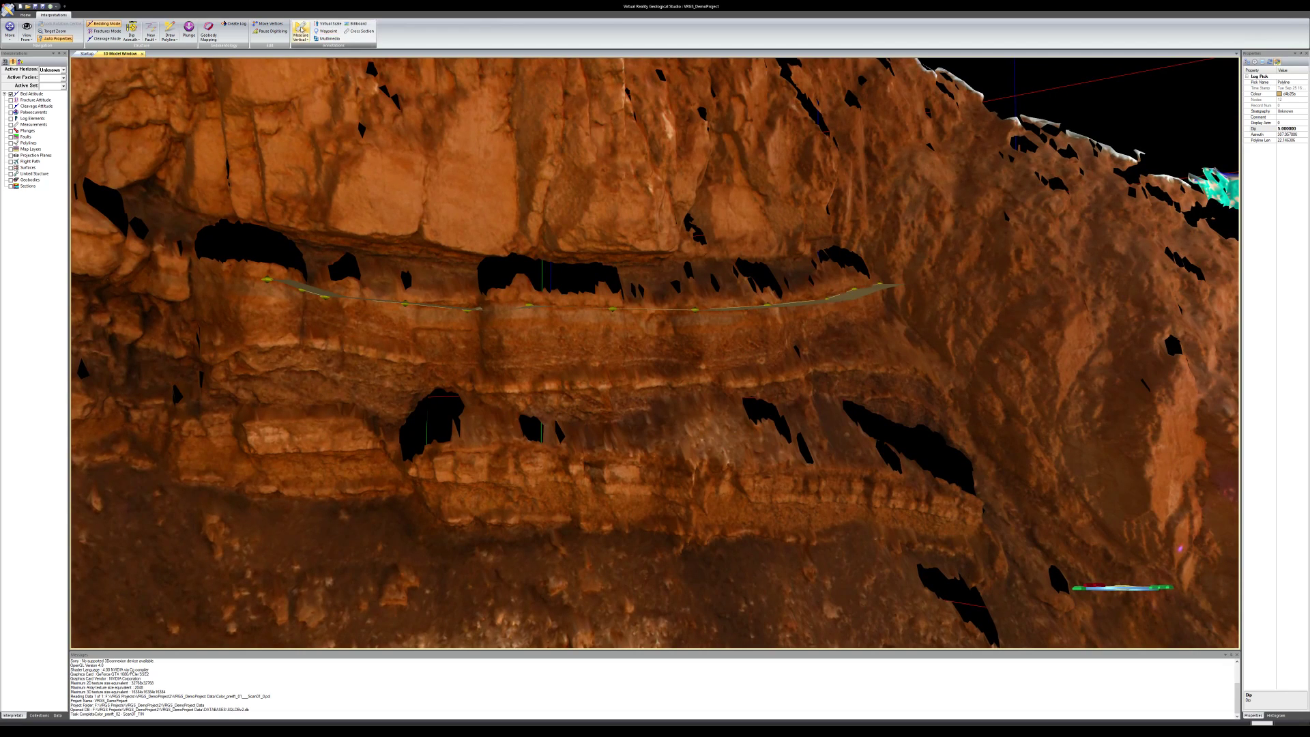
# Draw a second polyline along the layer just below the first ledge polyline, following it across the cliff face
pyautogui.click(170, 30)
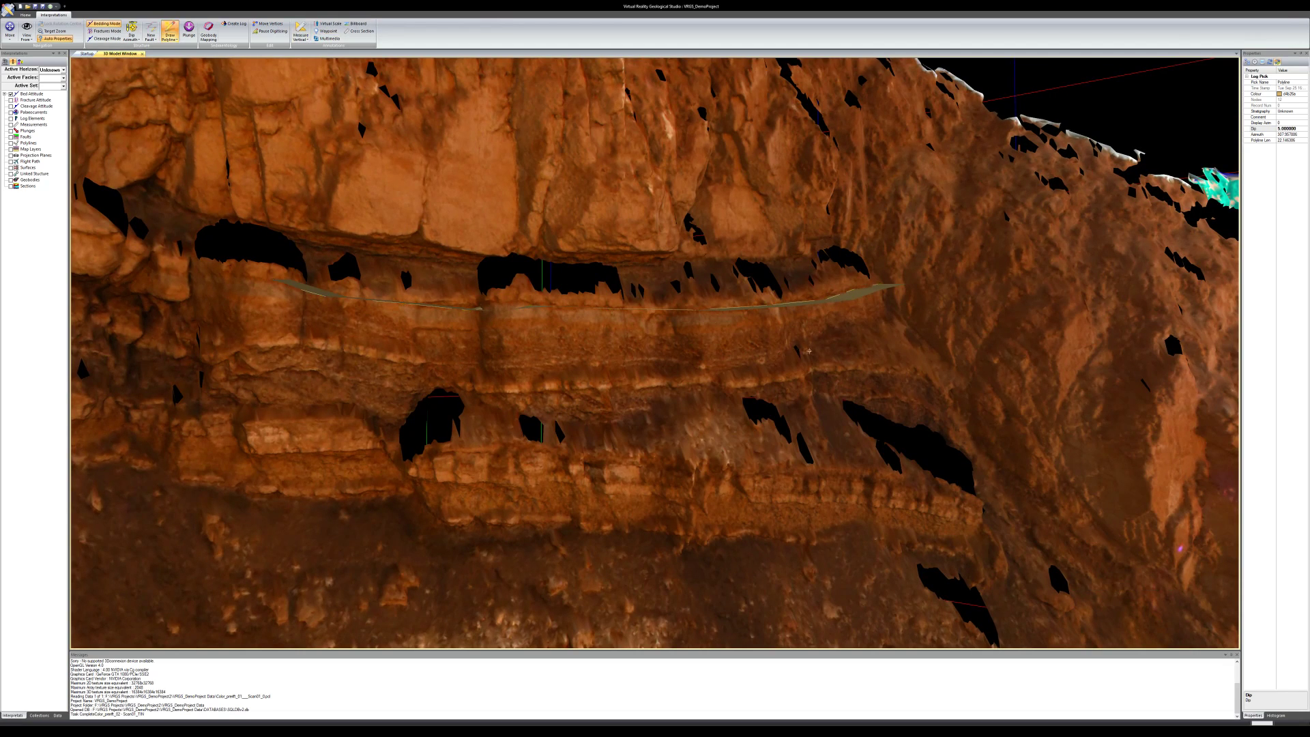
pyautogui.click(780, 353)
pyautogui.click(714, 363)
pyautogui.click(636, 362)
pyautogui.click(455, 361)
pyautogui.click(418, 359)
pyautogui.click(308, 338)
pyautogui.doubleClick(295, 337)
pyautogui.moveTo(301, 339)
pyautogui.mouseDown()
pyautogui.moveTo(437, 403)
pyautogui.moveTo(495, 350)
pyautogui.mouseUp()
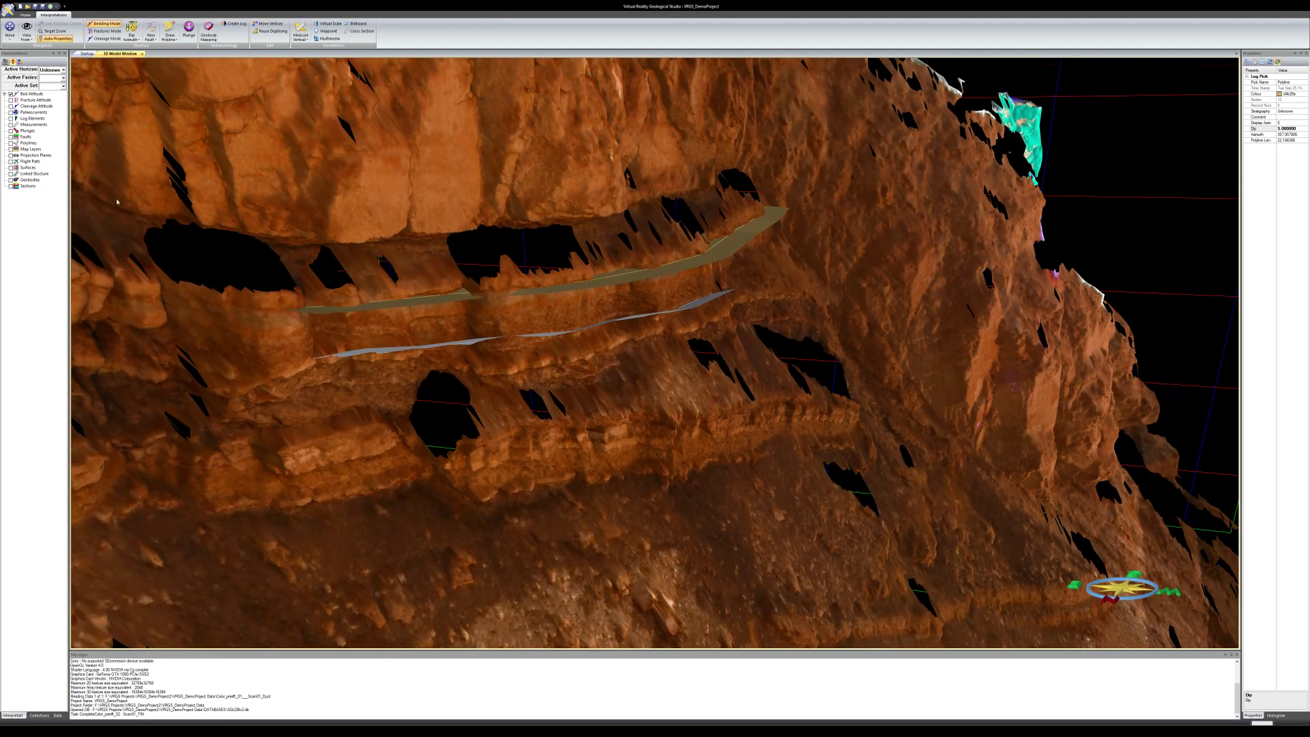
# Assign the Oligocene stratigraphy to the upper ledge polyline and list the polylines grouped by stratigraphy
pyautogui.click(27, 142)
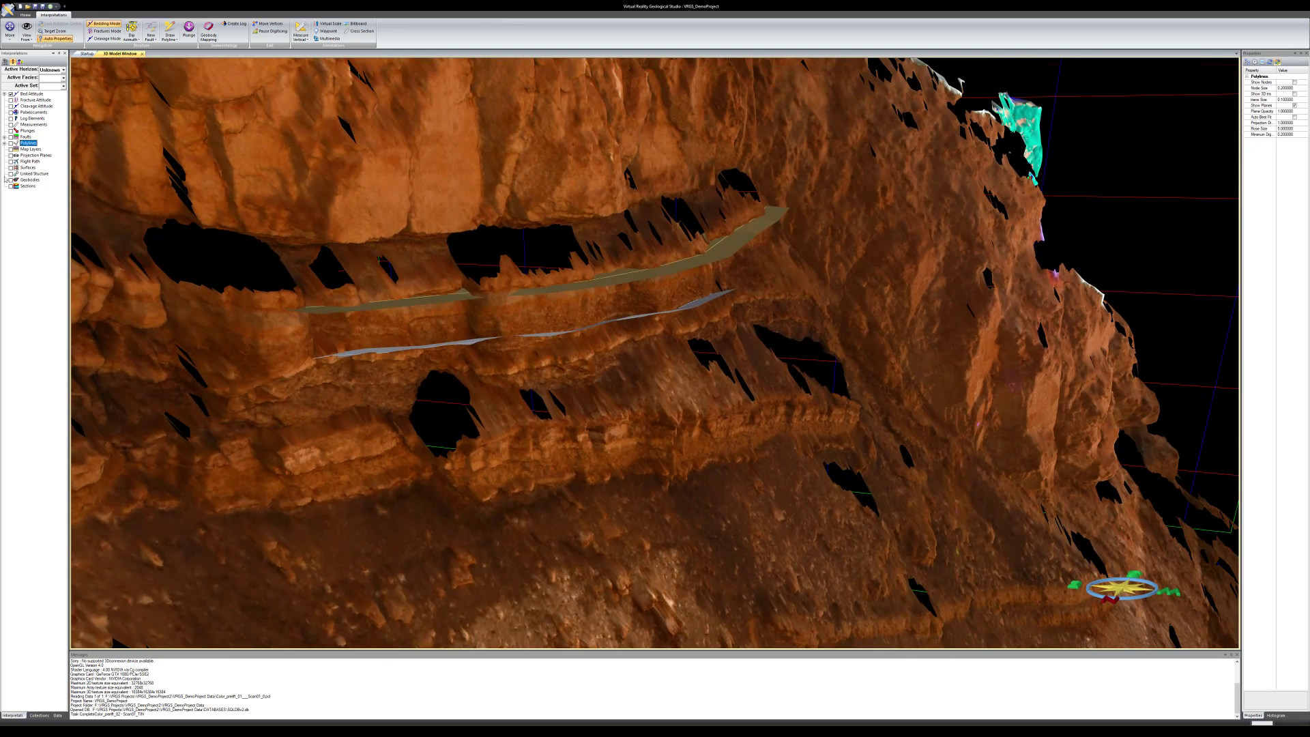
pyautogui.click(4, 143)
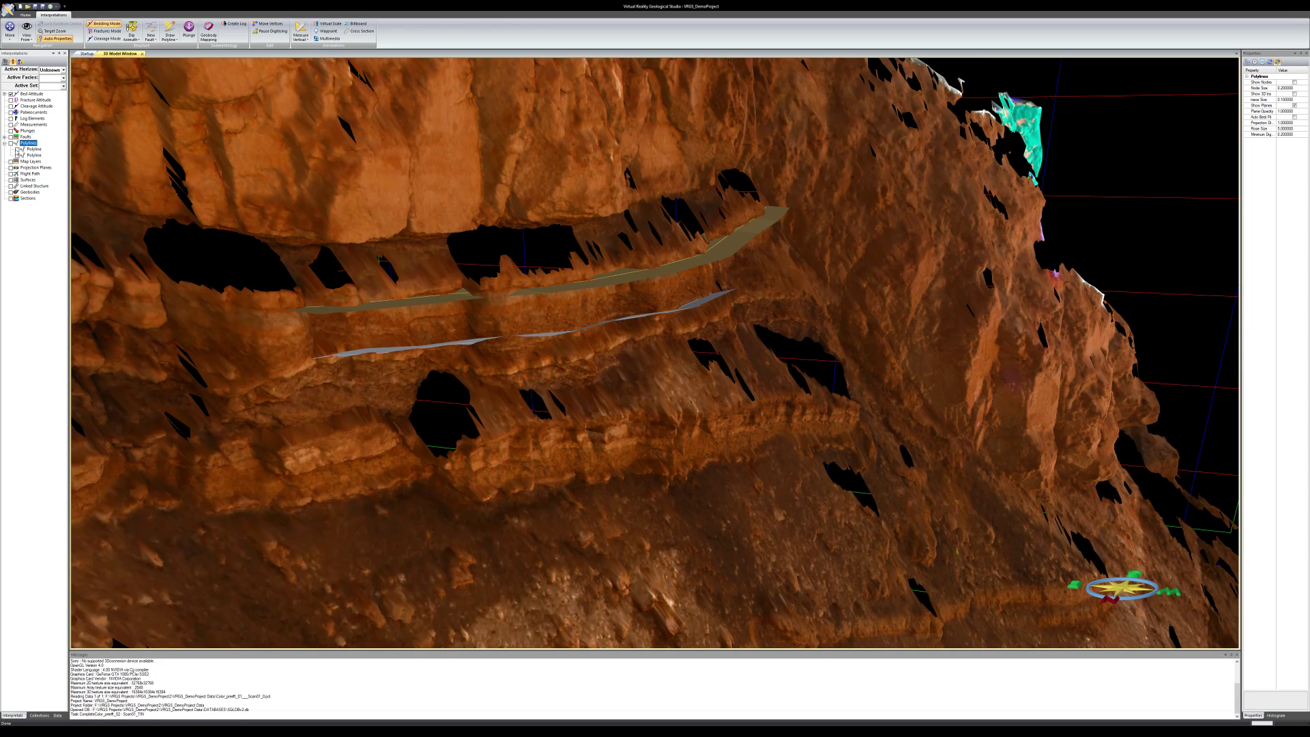
pyautogui.moveTo(571, 369); pyautogui.dragTo(526, 312)
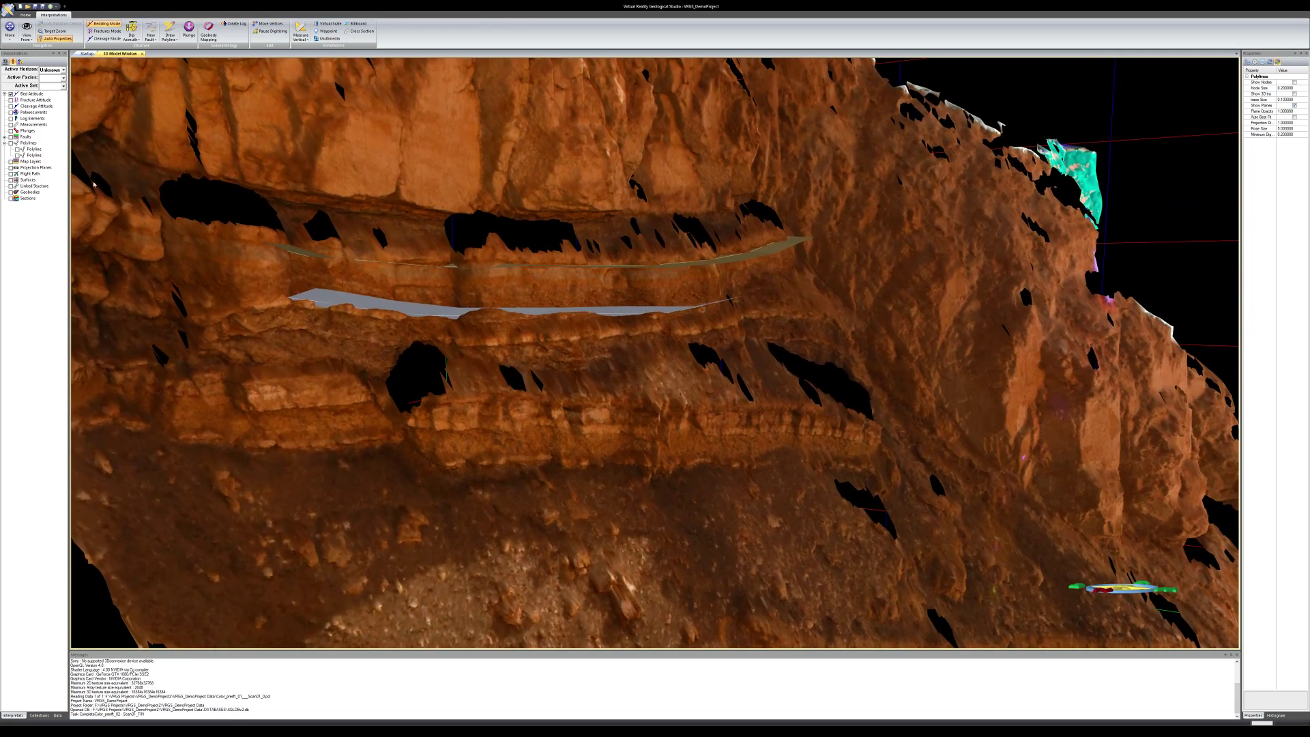
pyautogui.click(34, 149)
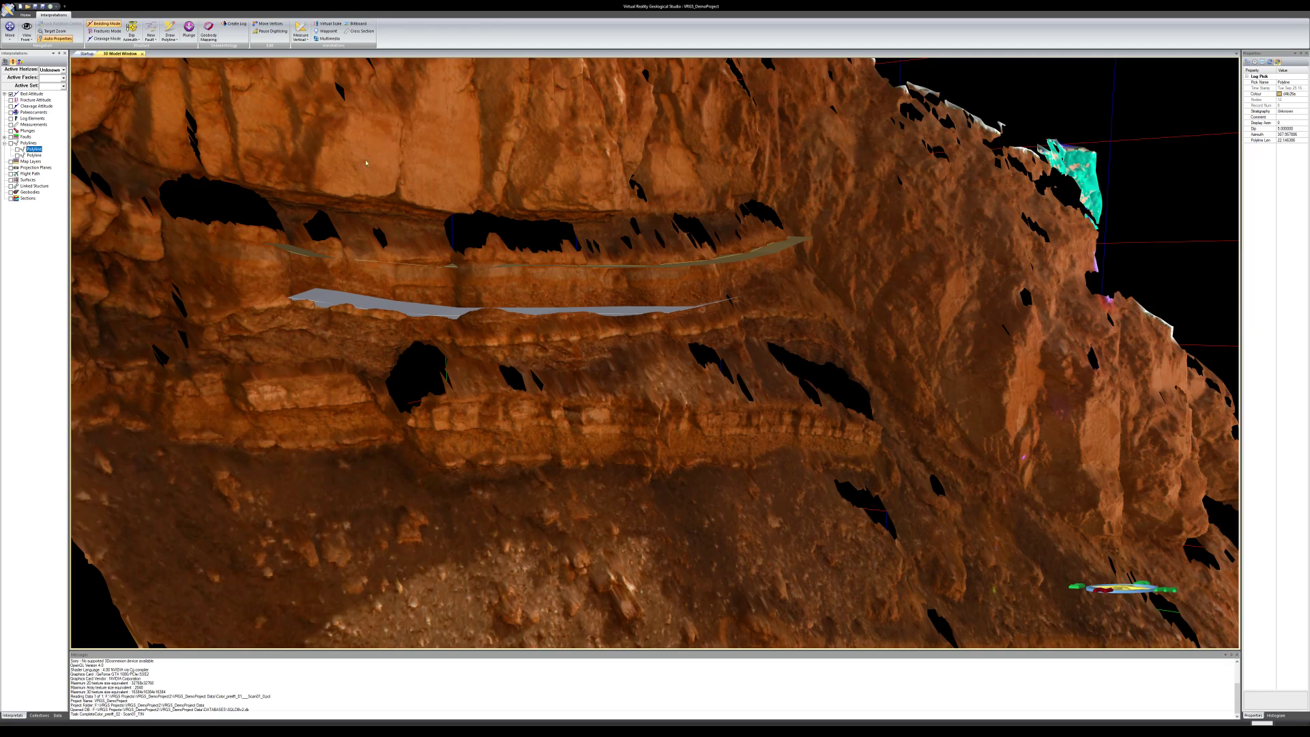
pyautogui.click(1305, 112)
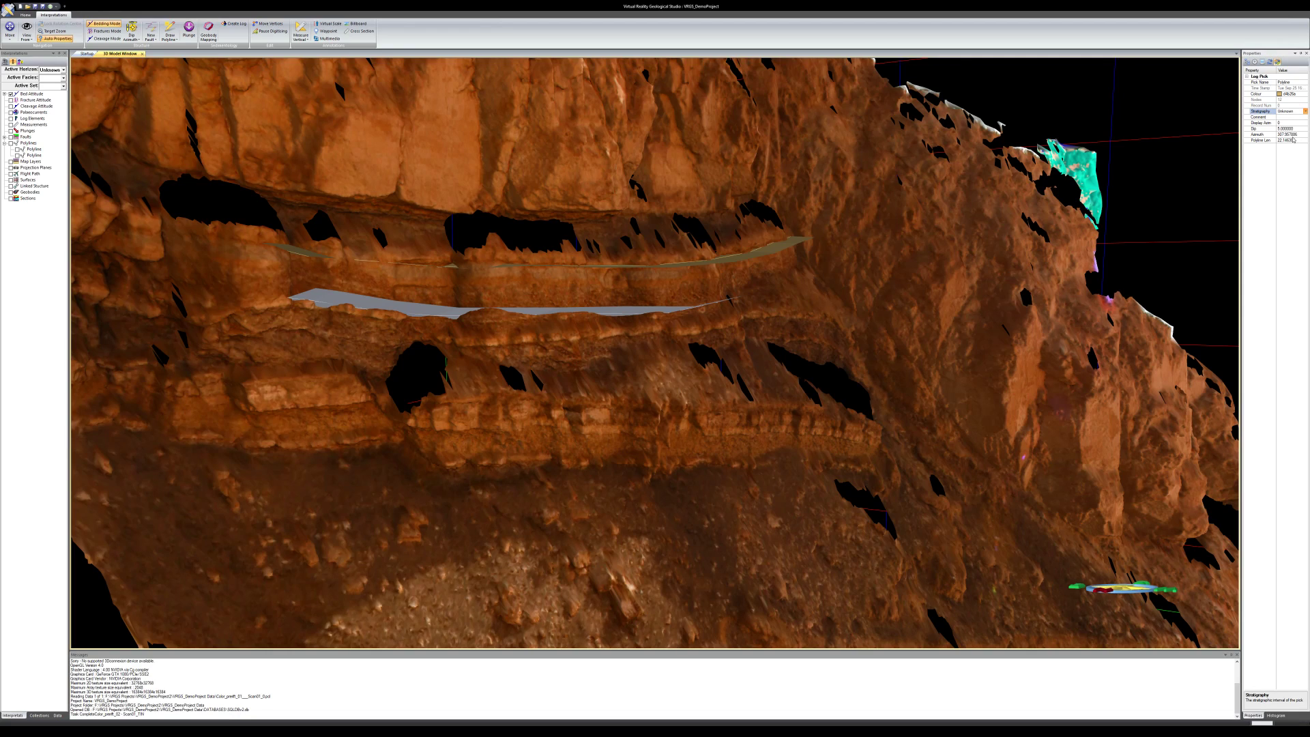
pyautogui.click(1294, 138)
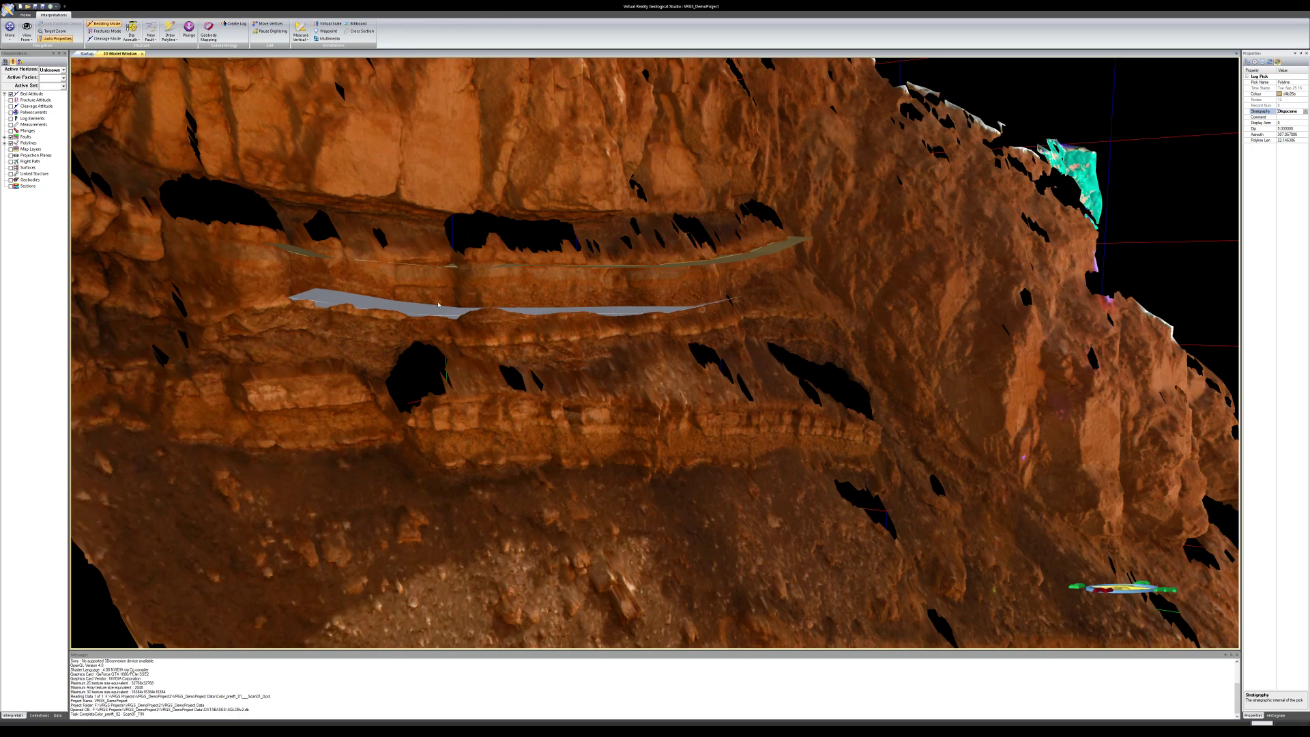
pyautogui.click(4, 144)
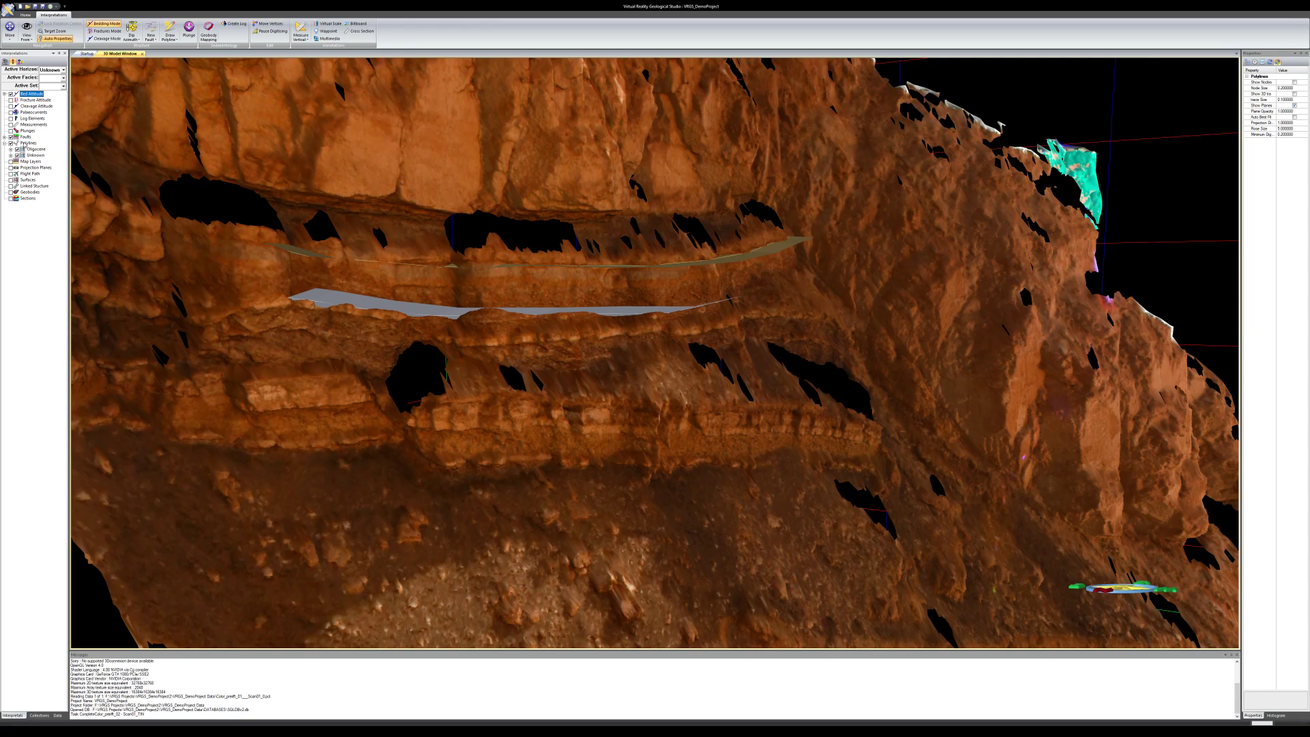
# Look through the project's collections for the available picks
pyautogui.click(39, 716)
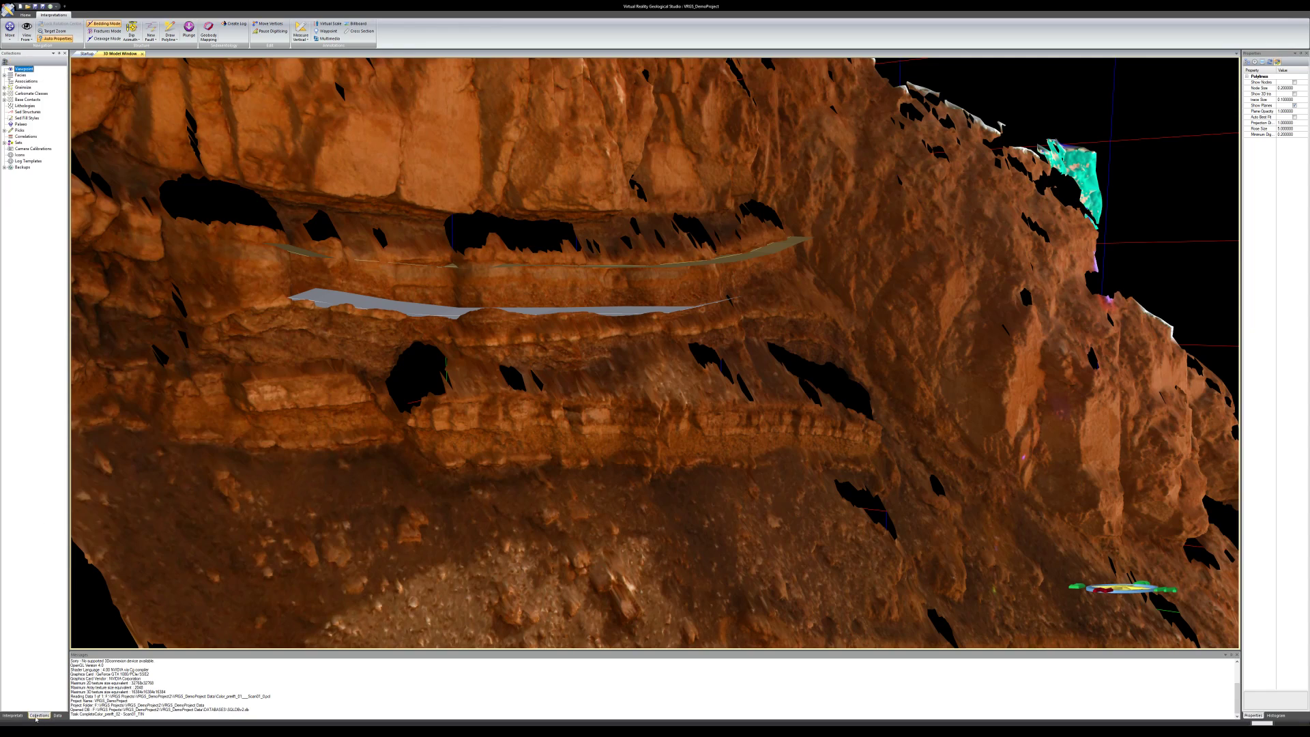
pyautogui.click(20, 130)
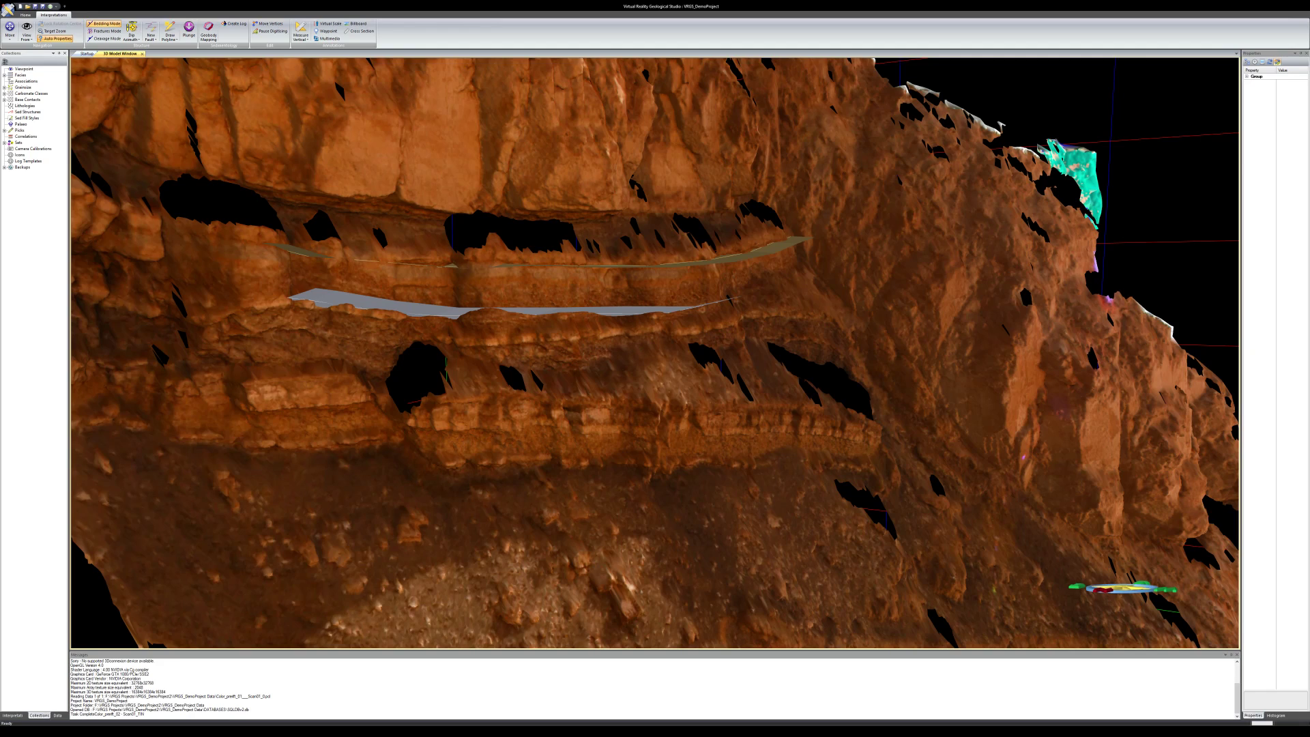
pyautogui.click(641, 352)
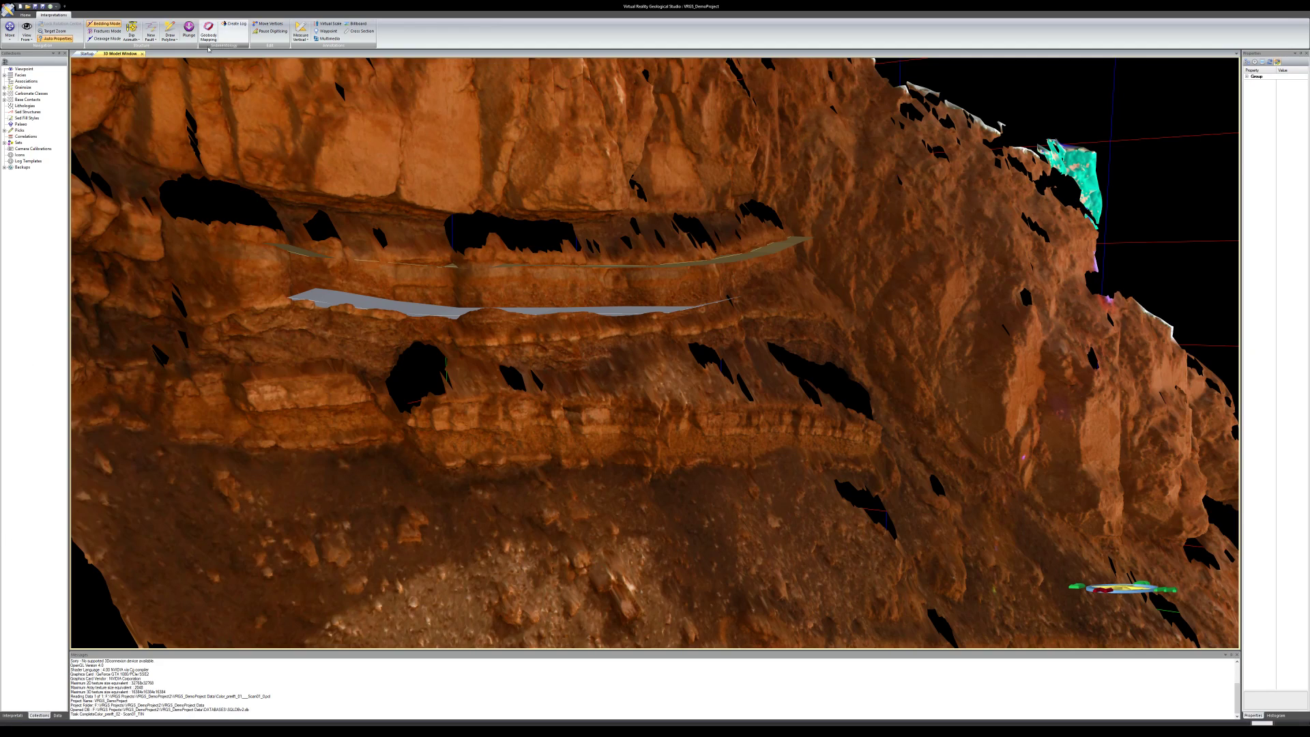
# Draw a short polyline along the outer end of the lowest layered ledge, near the debris slope
pyautogui.click(170, 32)
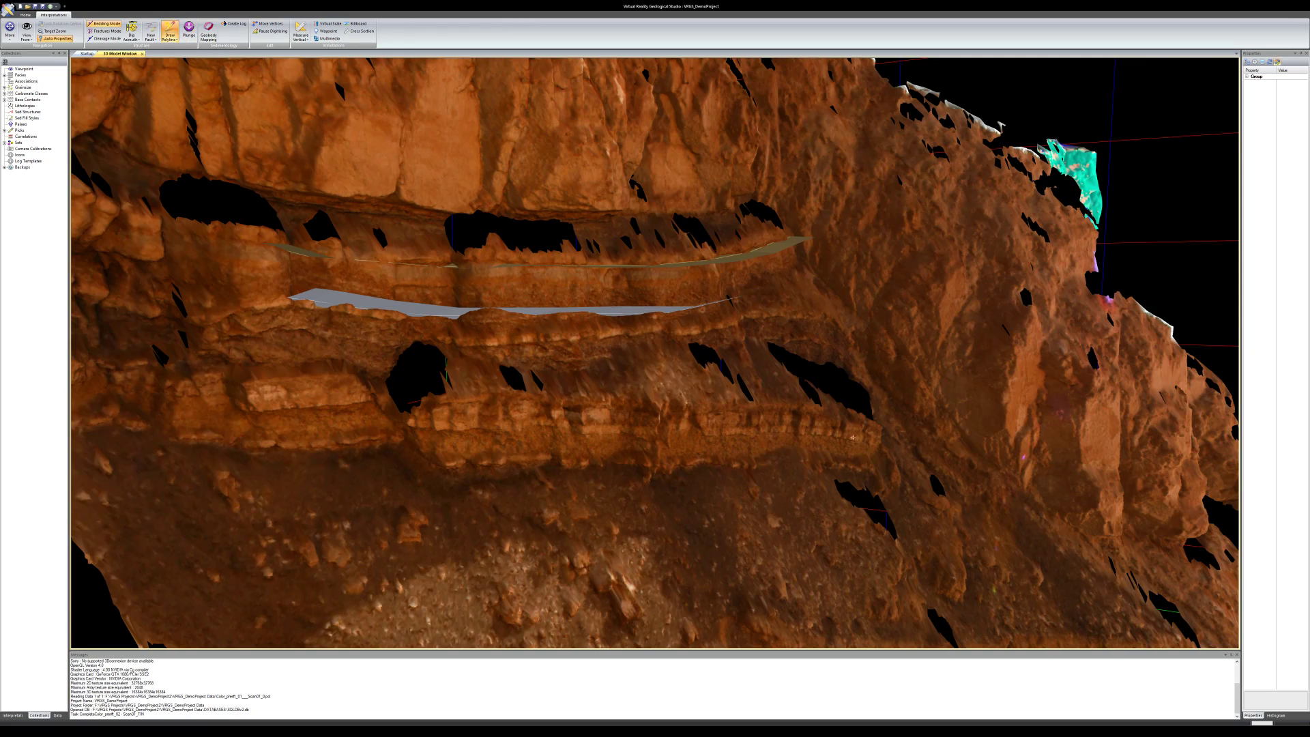
pyautogui.click(783, 433)
pyautogui.click(730, 437)
pyautogui.doubleClick(705, 437)
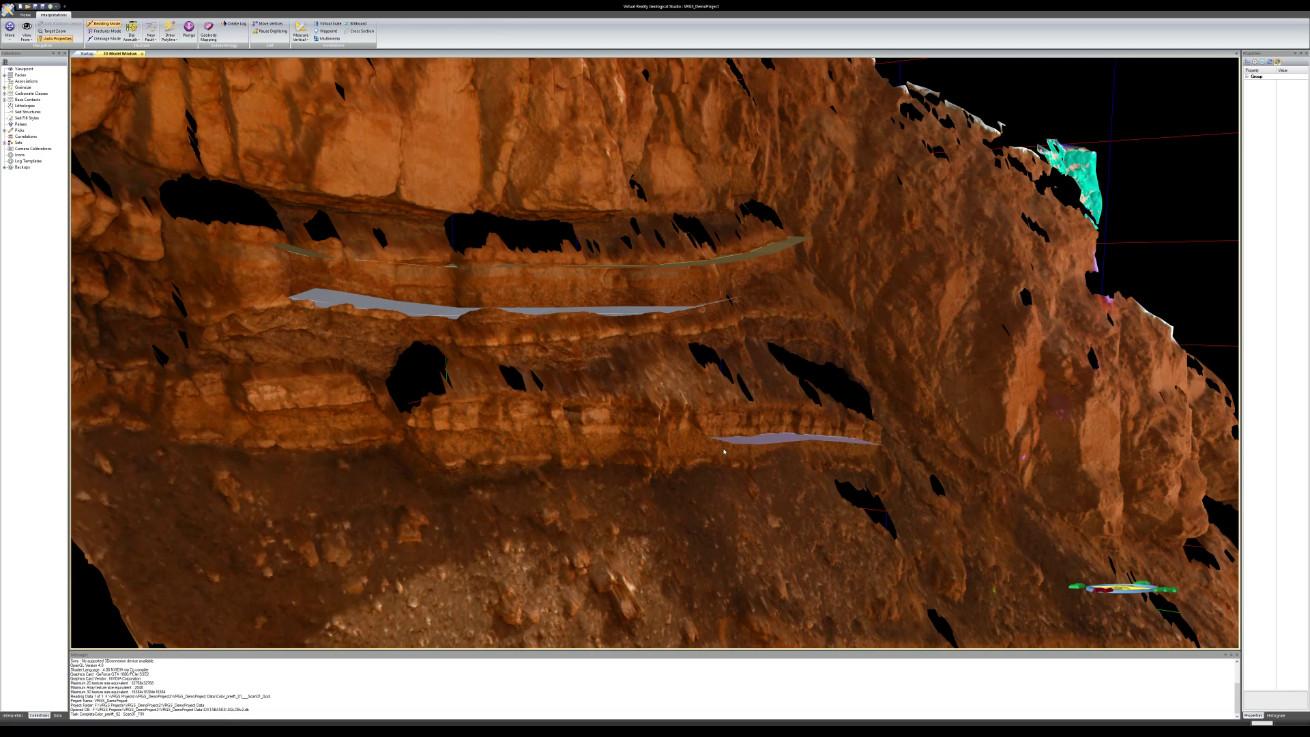
# Assign the Bed1 stratigraphy to the short polyline at the outer end of the lowest ledge
pyautogui.click(735, 441)
pyautogui.scroll(3, 860, 426)
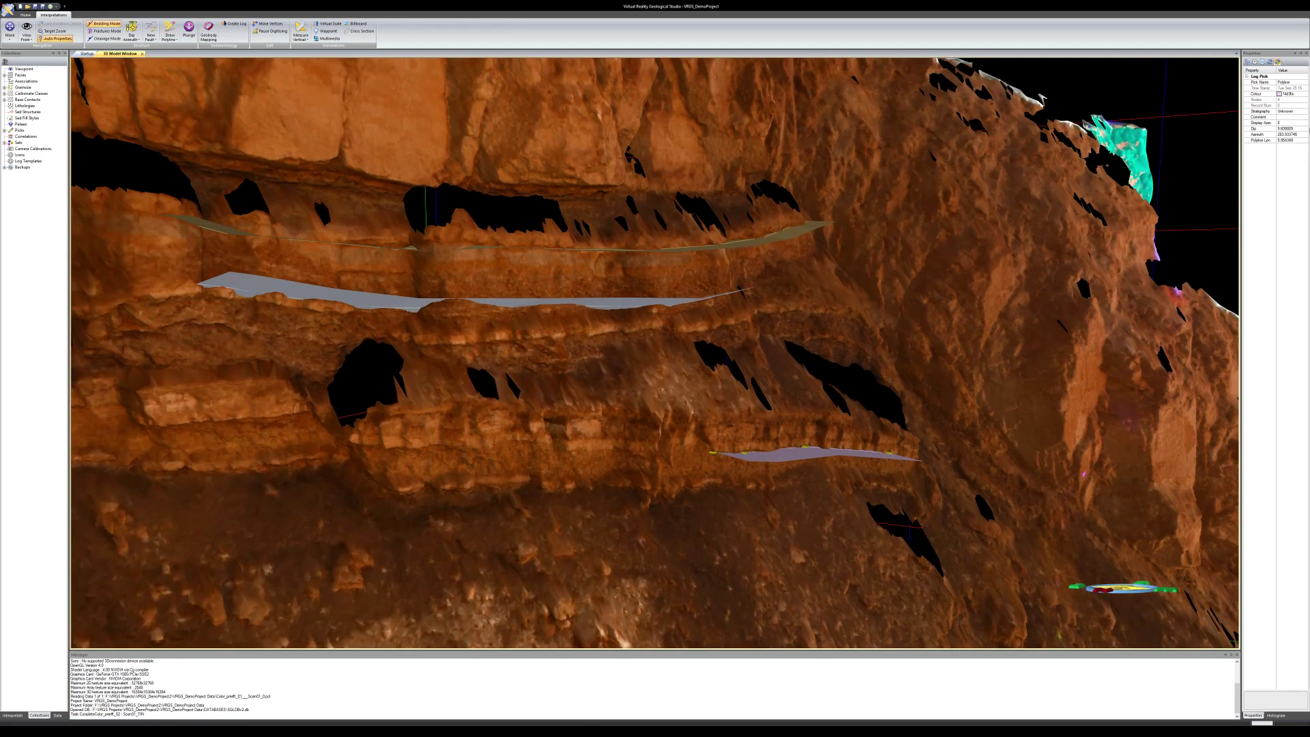
pyautogui.click(1306, 112)
pyautogui.click(1290, 199)
pyautogui.moveTo(687, 426); pyautogui.dragTo(648, 328)
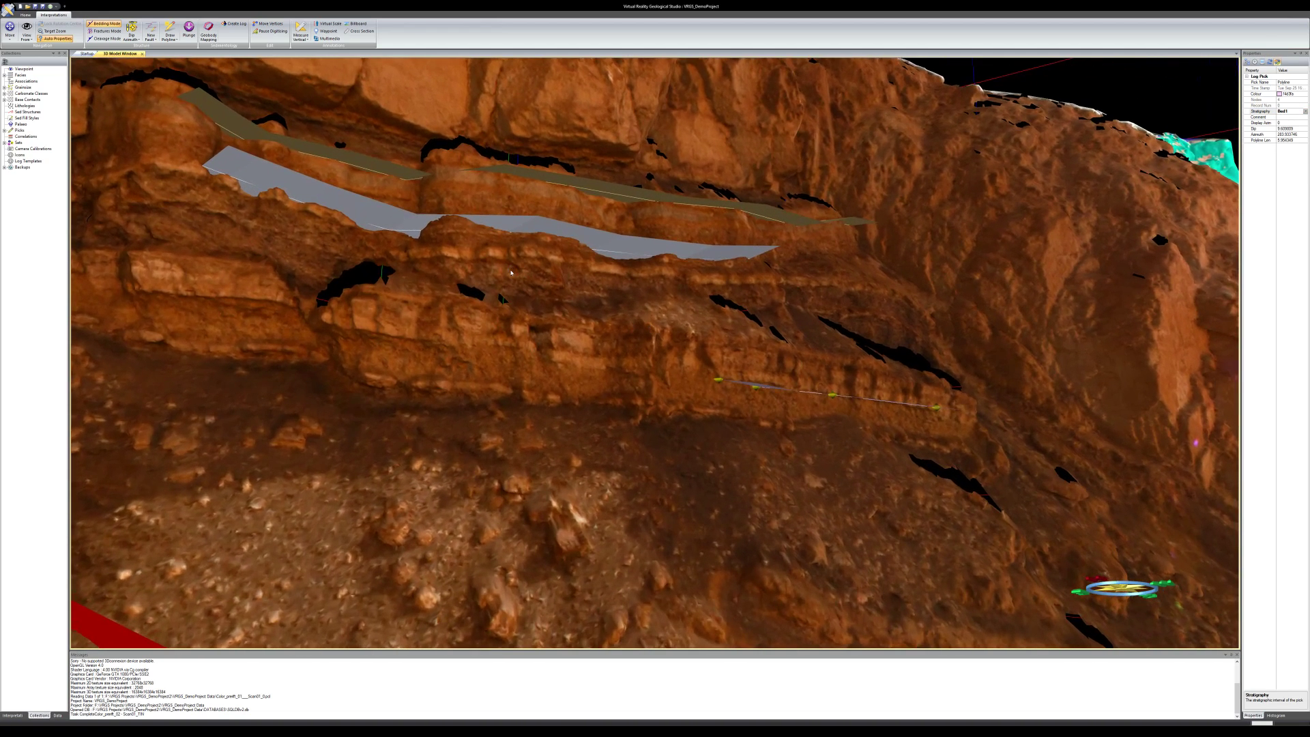
# Draw another polyline along the middle of the lowest ledge, continuing the same bed from the previous polyline
pyautogui.click(170, 31)
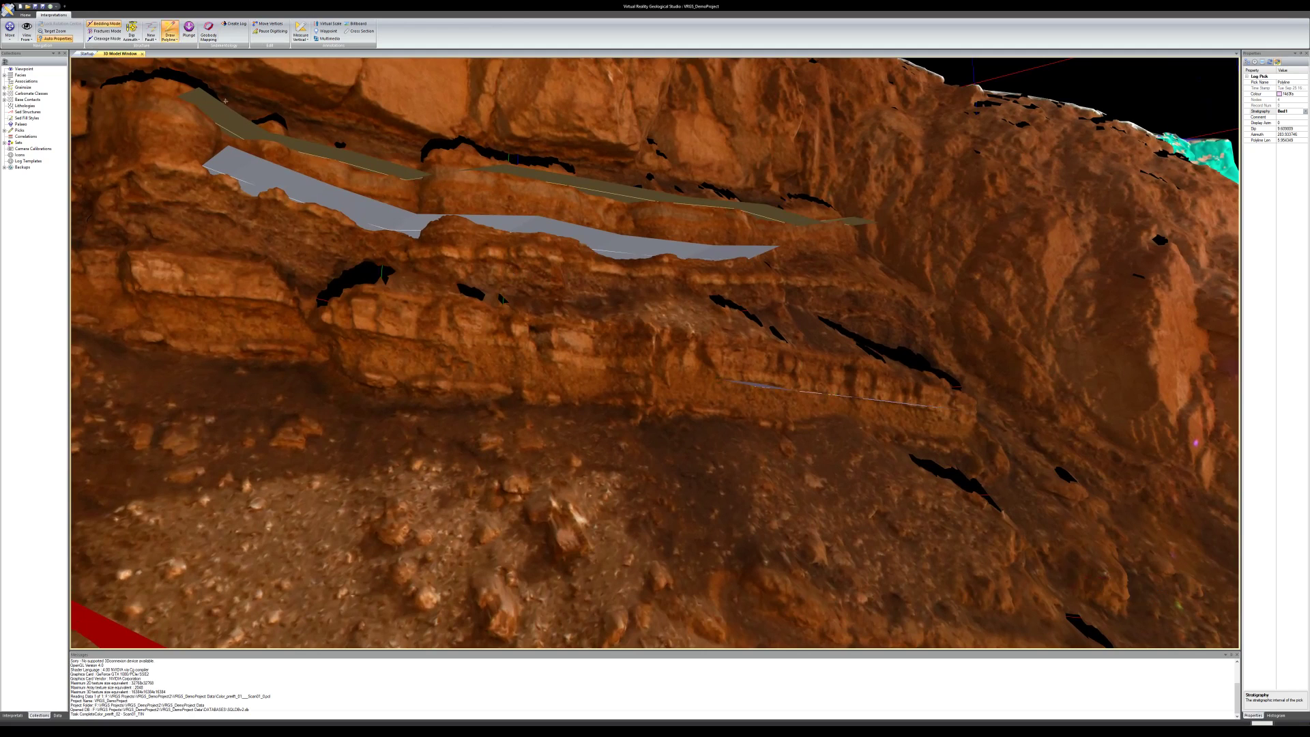
pyautogui.click(694, 365)
pyautogui.click(603, 368)
pyautogui.click(568, 362)
pyautogui.doubleClick(557, 362)
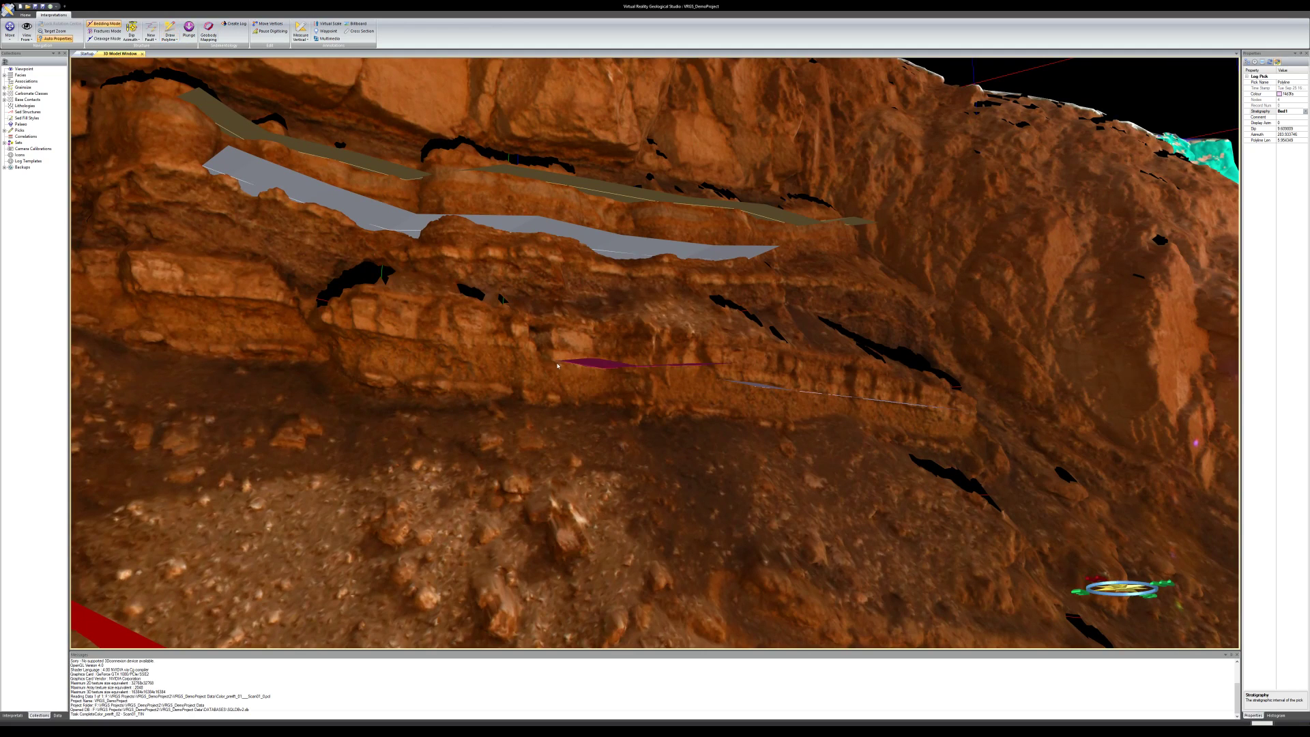
# Assign the middle polyline of the lowest ledge to Bed1 and list the polyline groups by stratigraphy
pyautogui.click(610, 368)
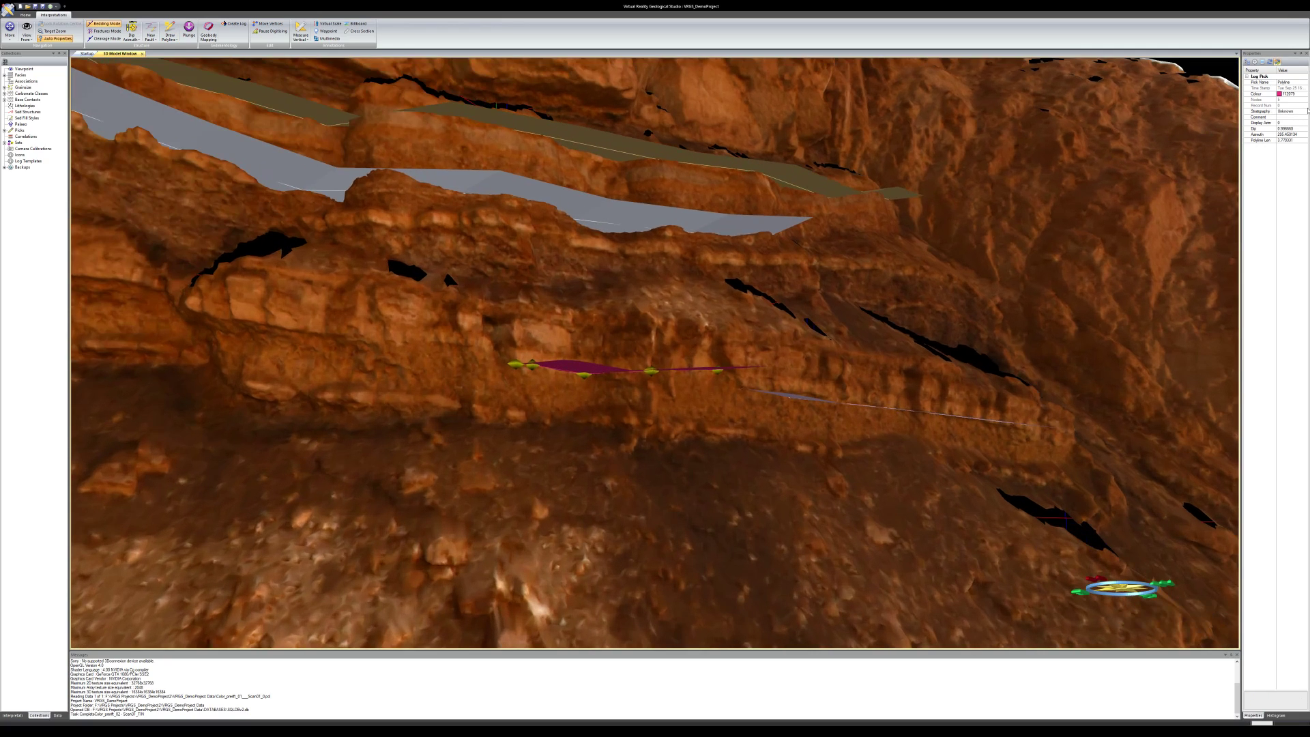
pyautogui.click(1306, 111)
pyautogui.click(1288, 200)
pyautogui.moveTo(690, 321); pyautogui.dragTo(696, 369)
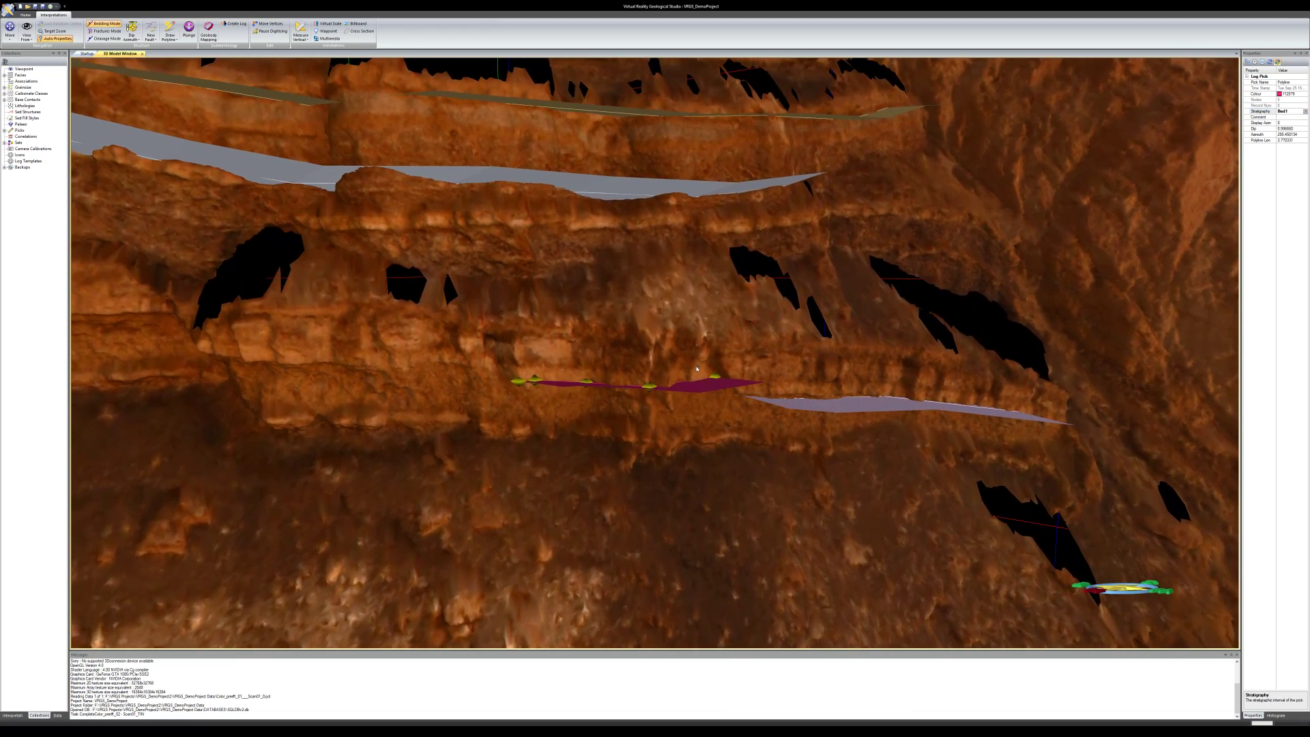
pyautogui.scroll(-3, 697, 370)
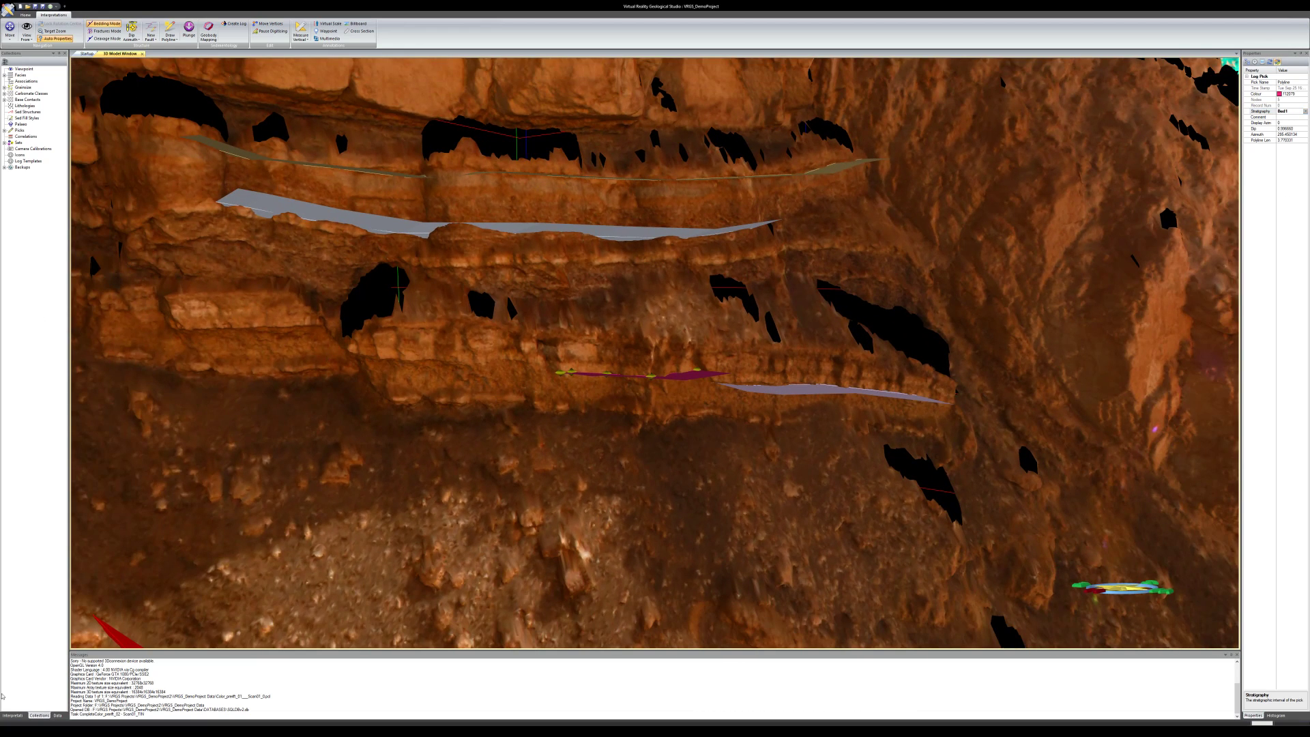
pyautogui.click(13, 715)
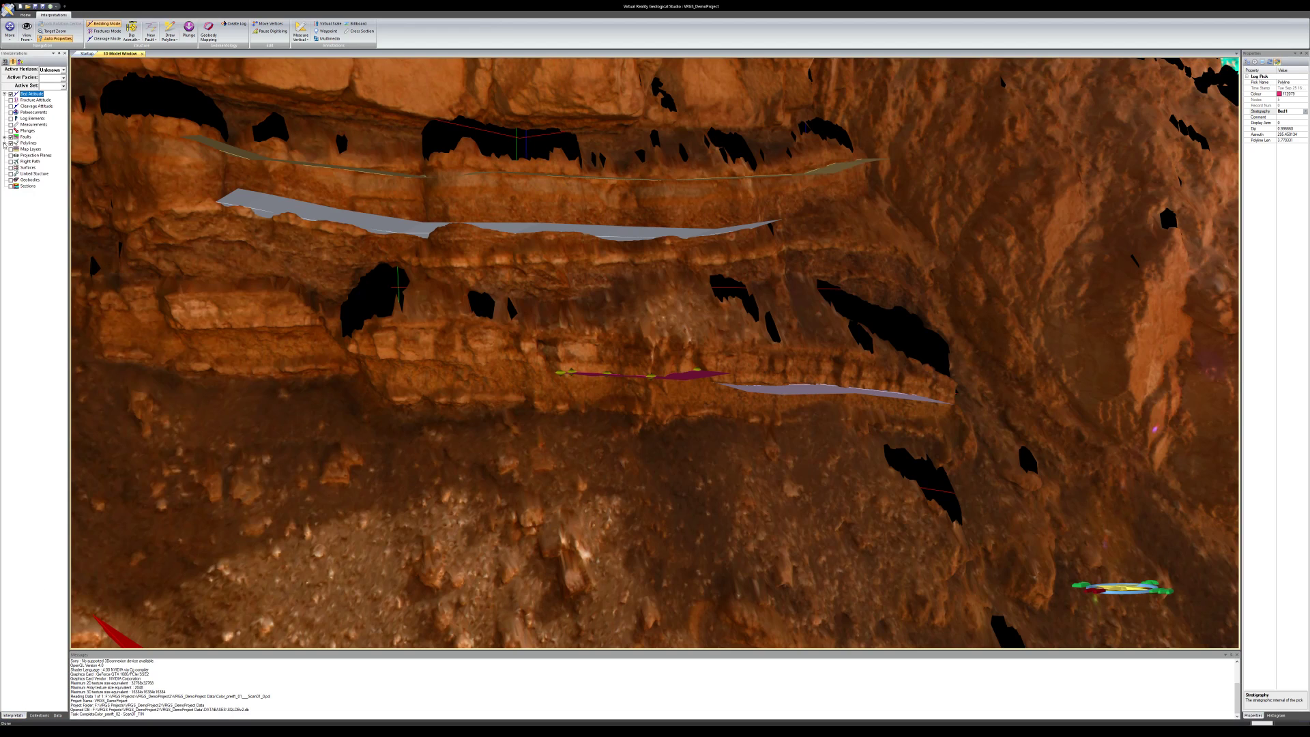
pyautogui.click(5, 144)
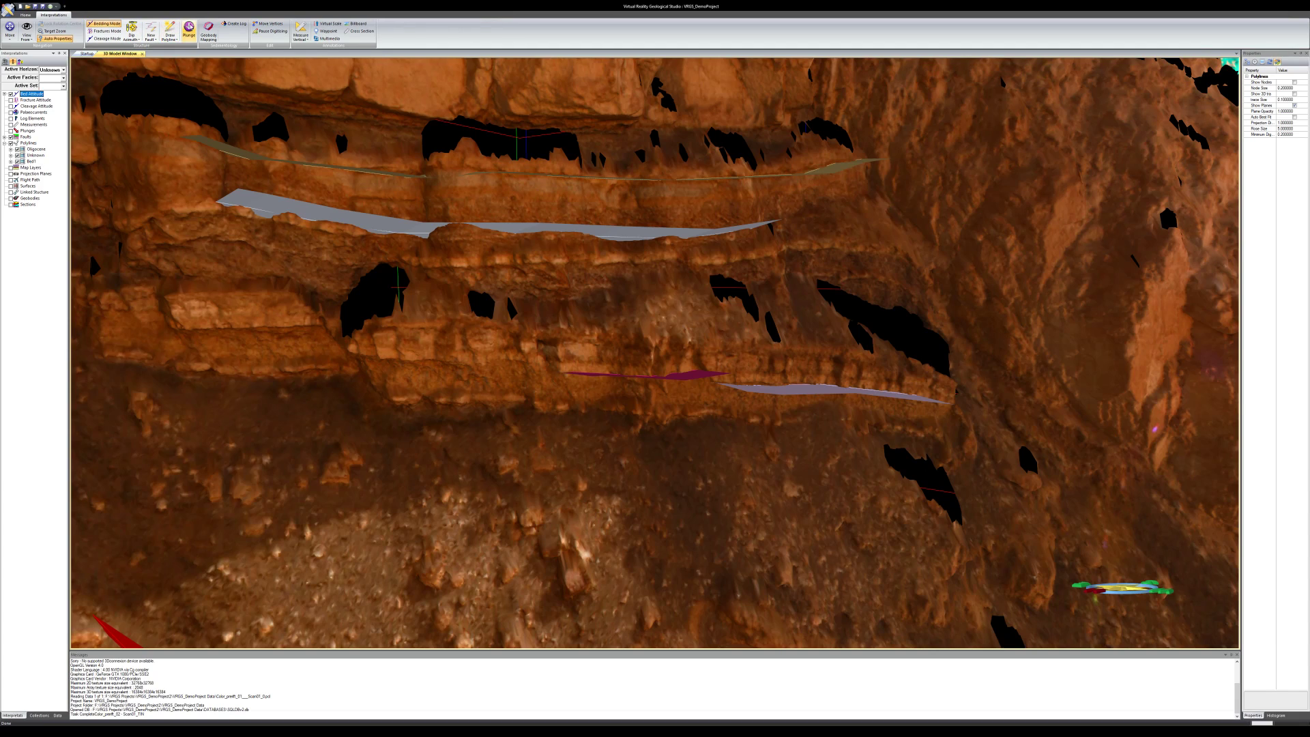
# Add a plunge measurement pointing down the lower ledge face beside the large dark hole
pyautogui.click(189, 28)
pyautogui.click(319, 318)
pyautogui.click(353, 368)
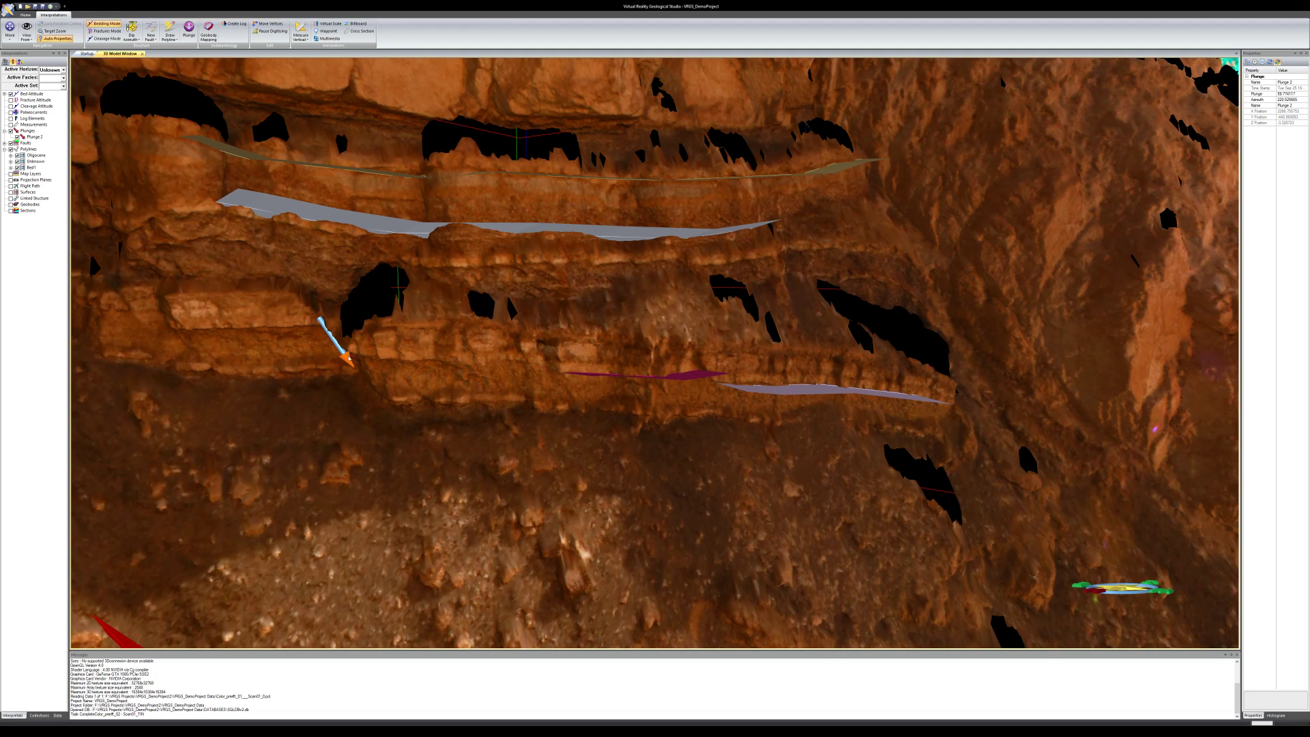
# Digitize a closed geobody outline around the pale block on the lower ledge beside the plunge arrow
pyautogui.click(208, 33)
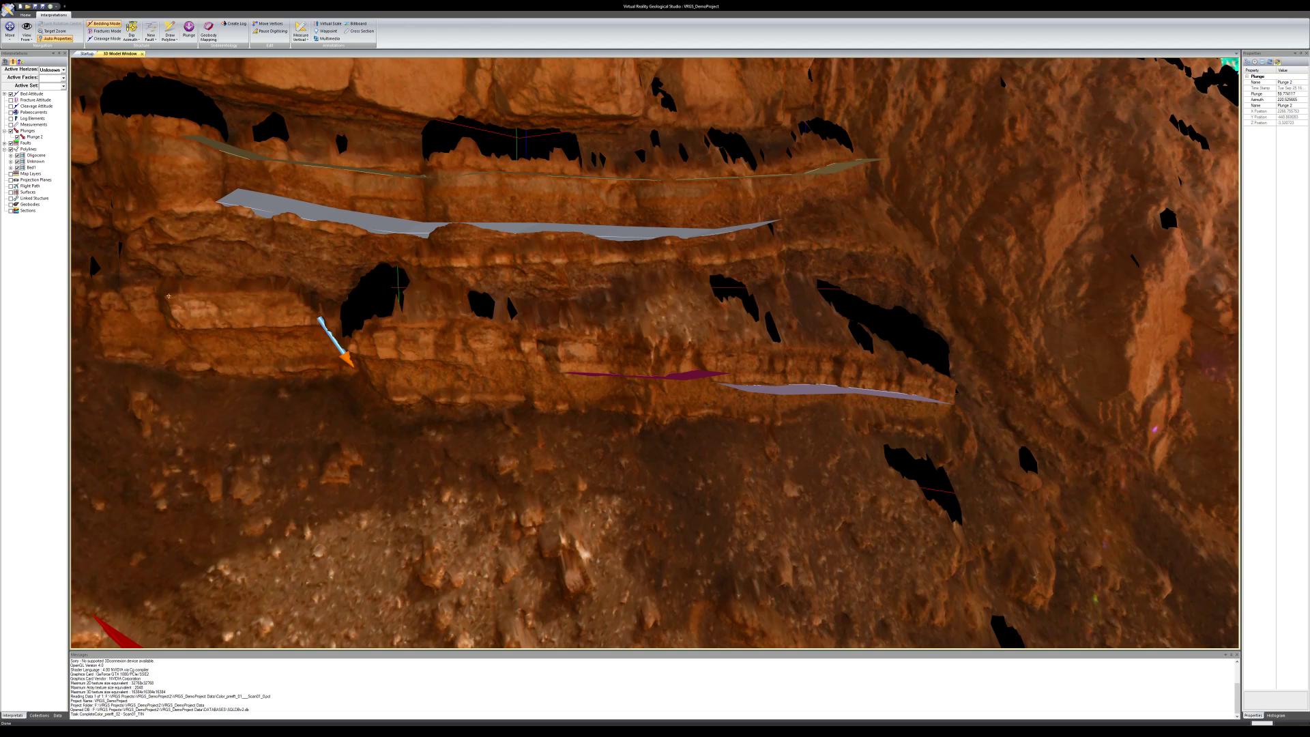
pyautogui.moveTo(169, 296); pyautogui.dragTo(221, 294)
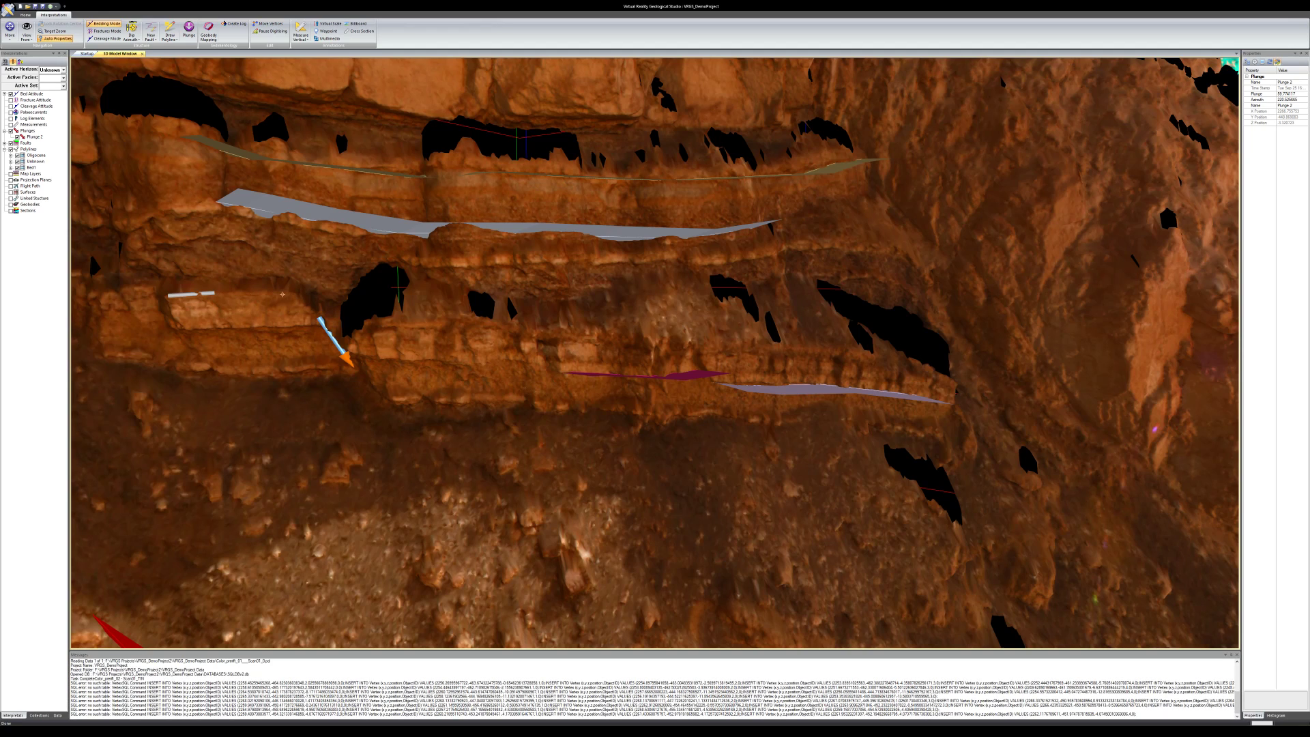
pyautogui.click(294, 294)
pyautogui.click(332, 323)
pyautogui.click(256, 327)
pyautogui.click(183, 328)
pyautogui.doubleClick(170, 304)
pyautogui.moveTo(226, 310); pyautogui.dragTo(199, 410)
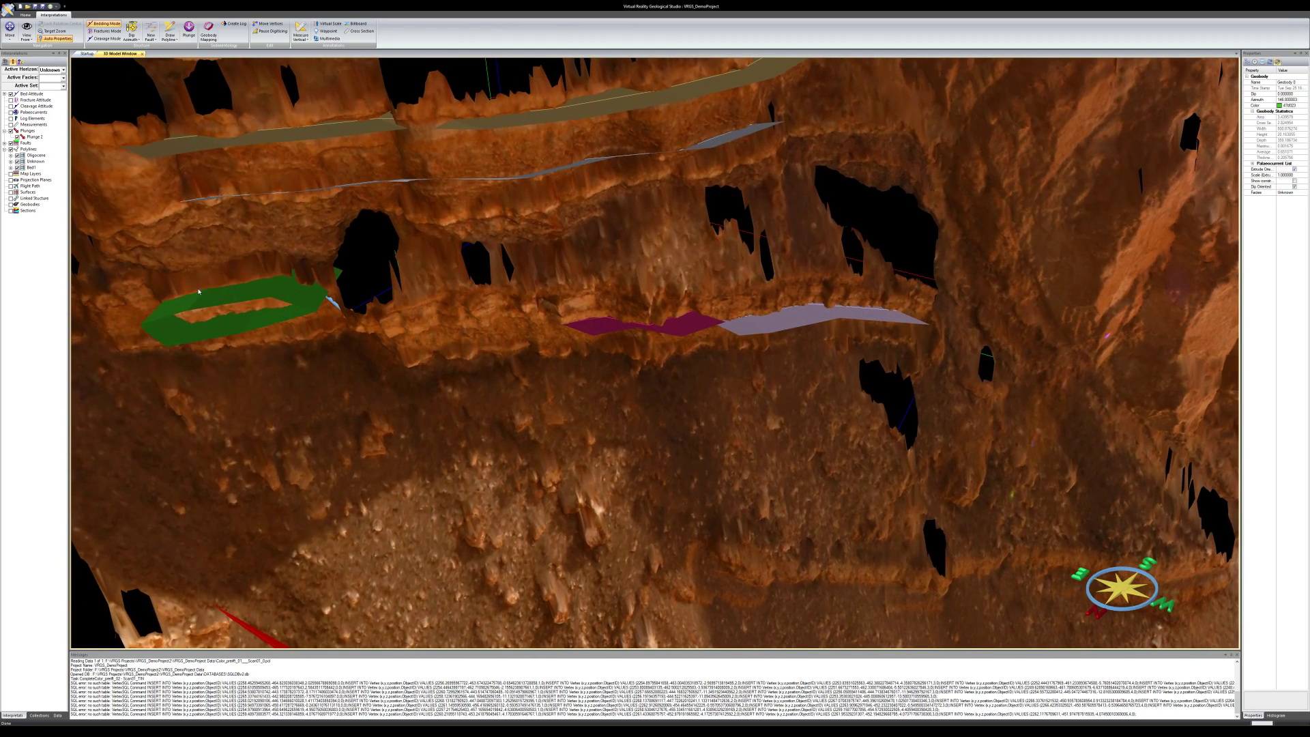
# Inspect the geobody outline from several angles, and examine the fault plane and the neighbouring buttress outcrop
pyautogui.moveTo(234, 294); pyautogui.dragTo(311, 240)
pyautogui.moveTo(216, 319); pyautogui.dragTo(359, 299)
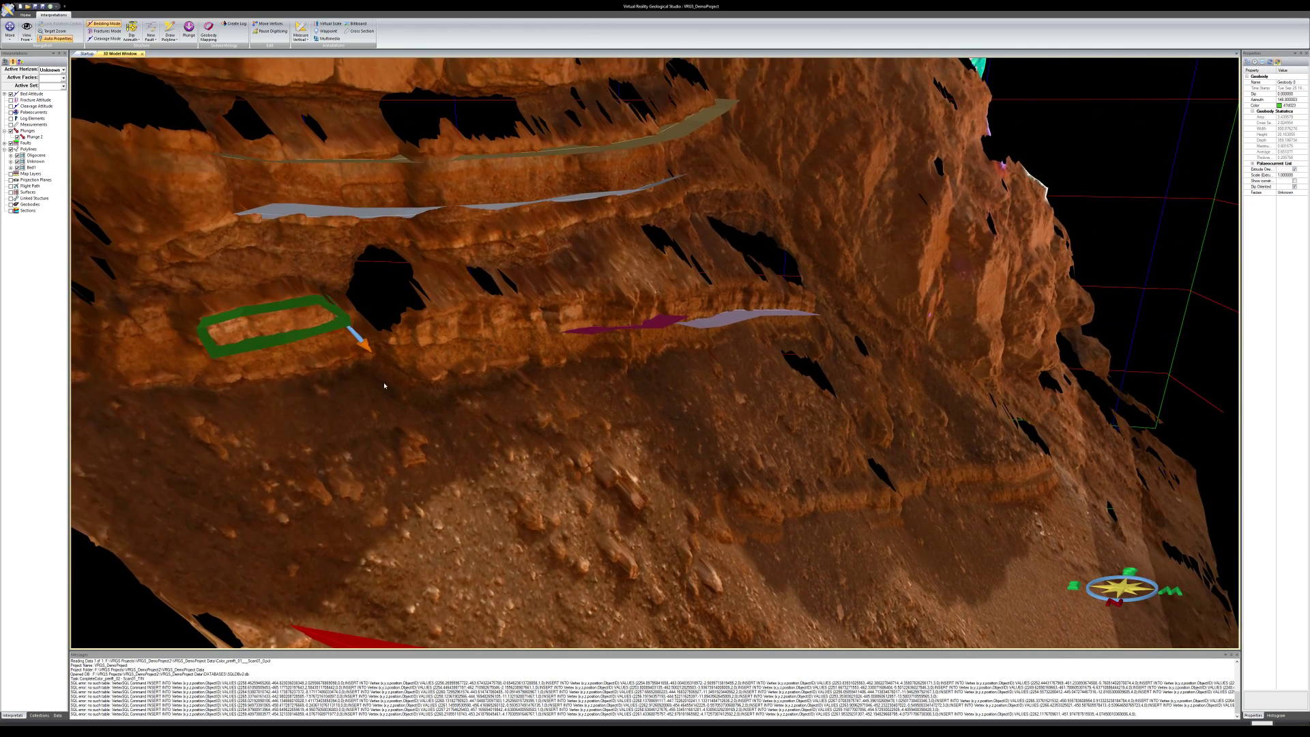
pyautogui.moveTo(382, 403); pyautogui.dragTo(337, 359)
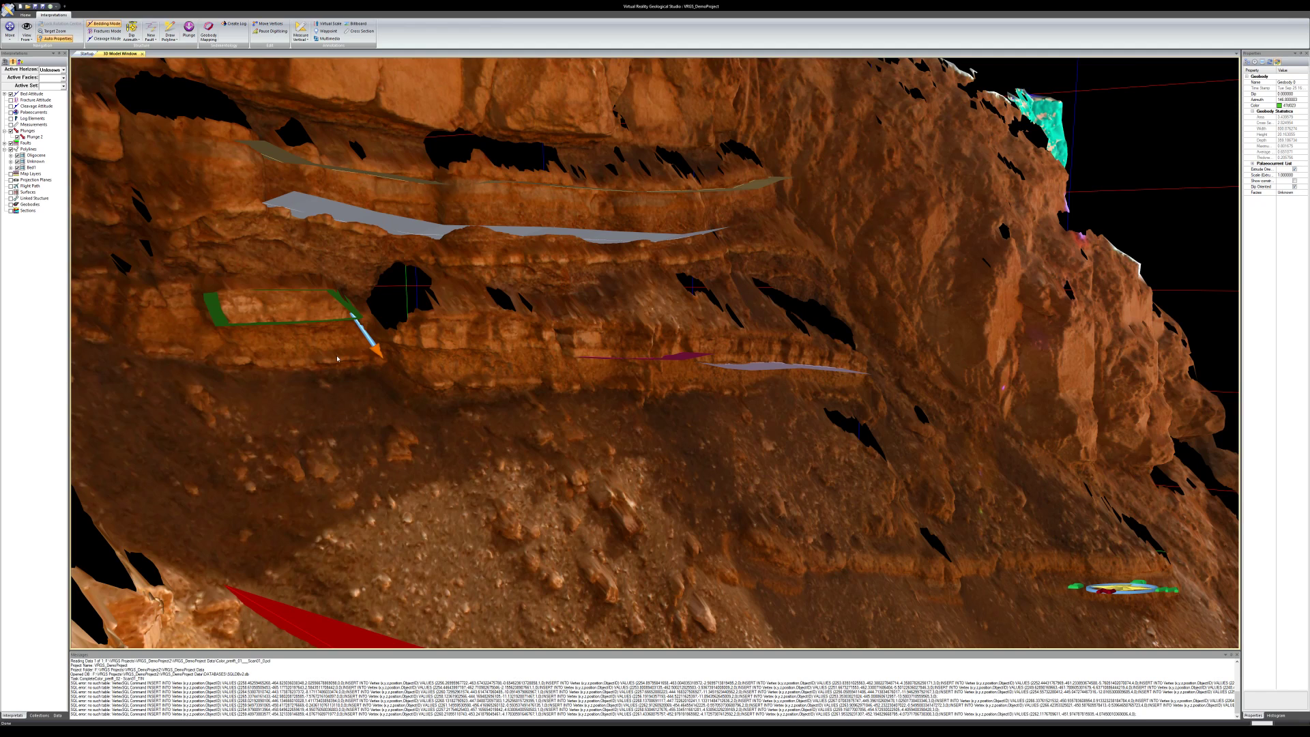
pyautogui.moveTo(357, 380); pyautogui.dragTo(586, 275)
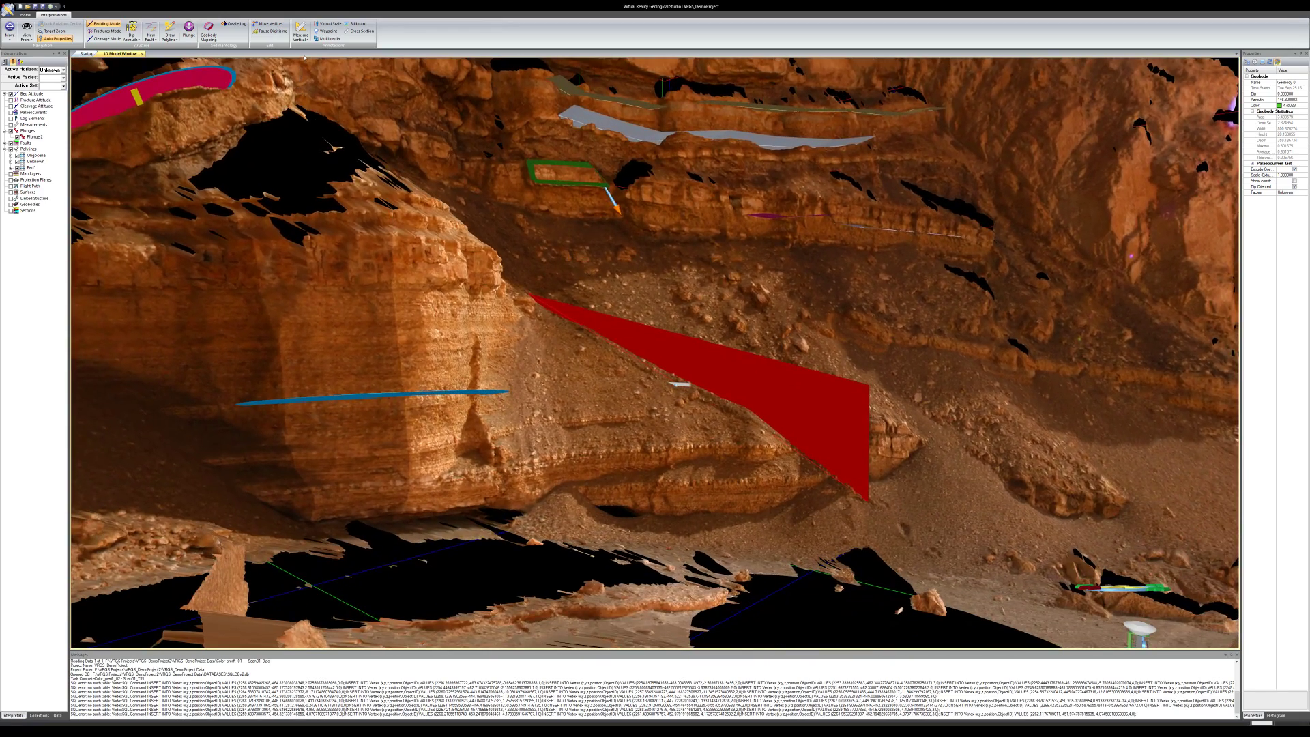
pyautogui.moveTo(330, 267); pyautogui.dragTo(381, 249)
pyautogui.moveTo(232, 117); pyautogui.dragTo(576, 296)
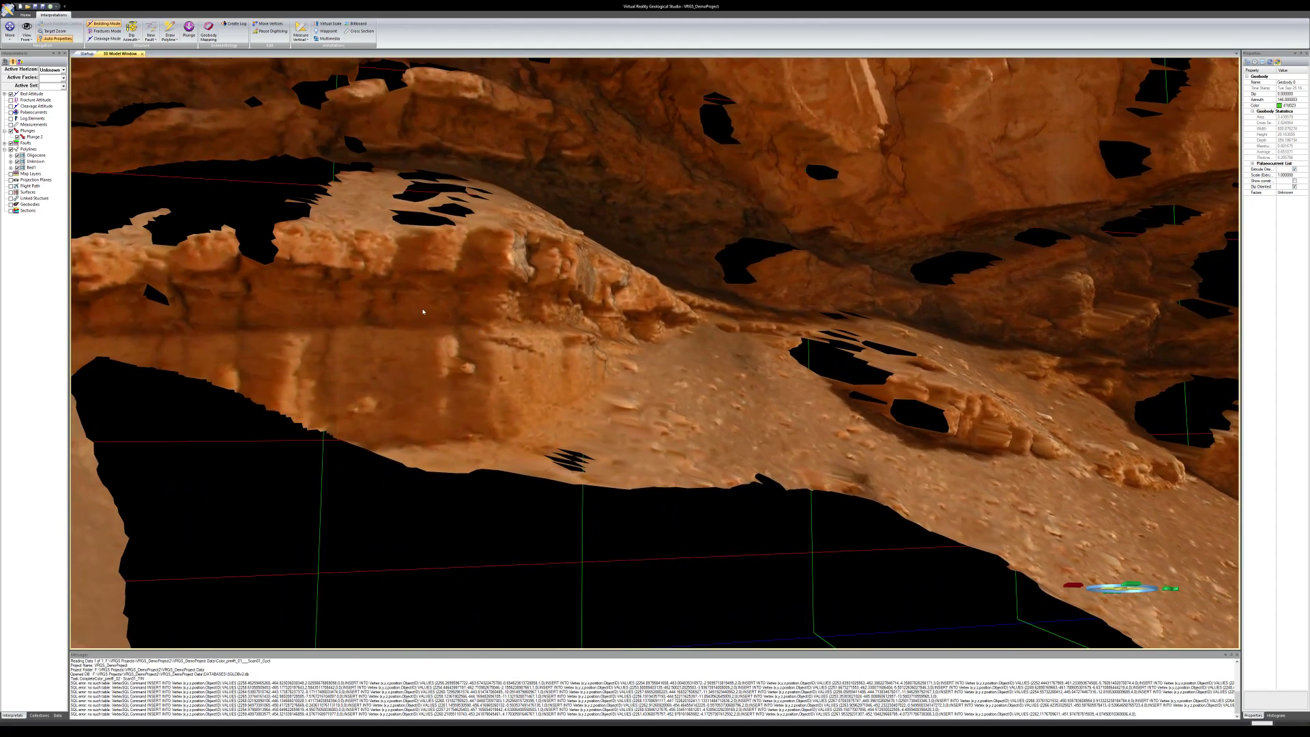
# Create a sedimentary log up the pale ledge, marking the bed boundaries from its base to the block above the dark recess
pyautogui.moveTo(424, 308); pyautogui.dragTo(427, 362)
pyautogui.click(236, 23)
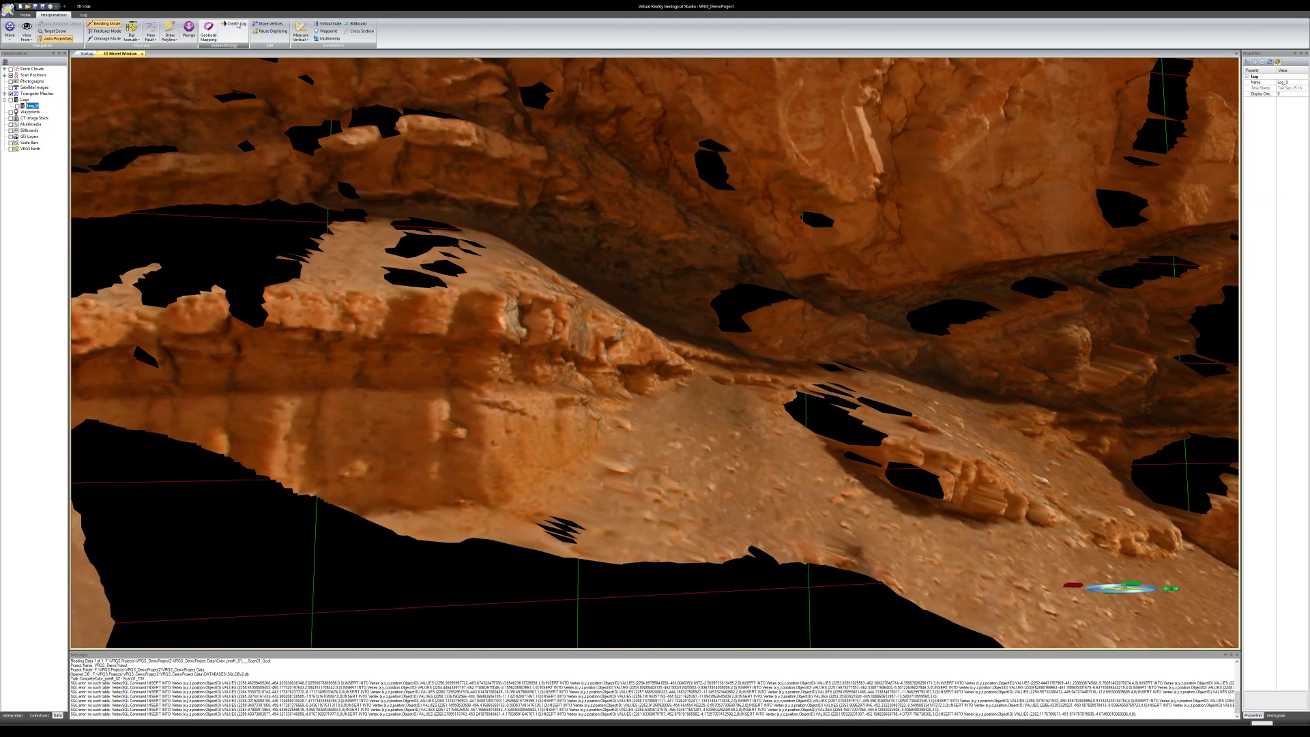
pyautogui.click(507, 506)
pyautogui.click(505, 396)
pyautogui.click(492, 346)
pyautogui.click(495, 295)
pyautogui.click(489, 210)
pyautogui.click(488, 199)
pyautogui.click(485, 160)
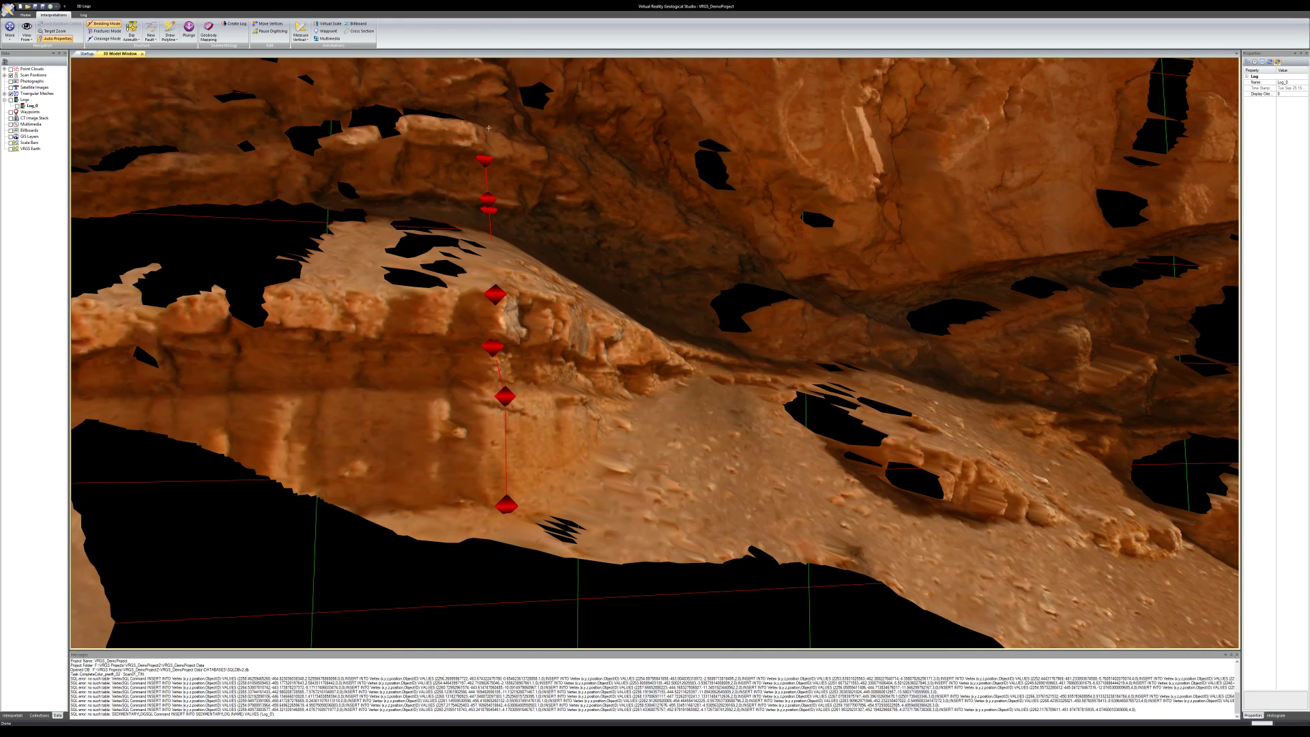
pyautogui.moveTo(489, 130); pyautogui.dragTo(502, 190)
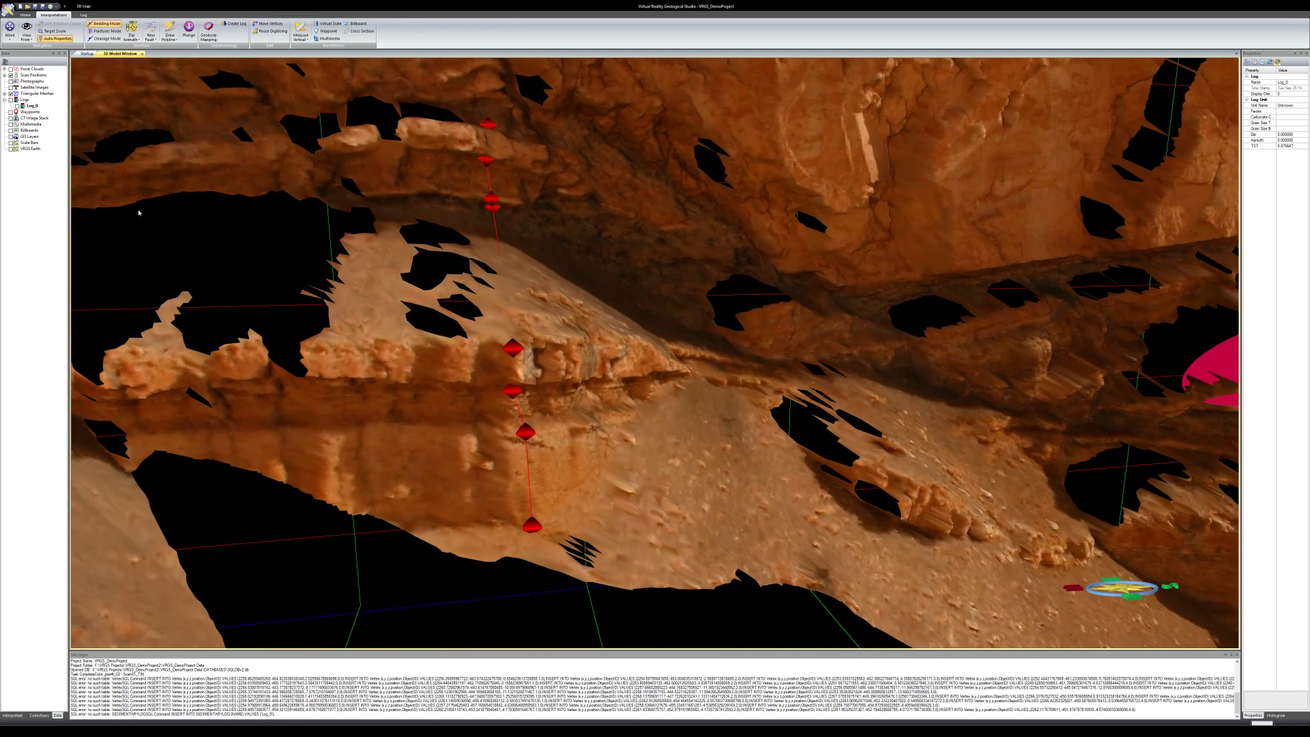
# Open the new log in the 2D log view and digitize its profile widths unit by unit from base to top
pyautogui.doubleClick(31, 105)
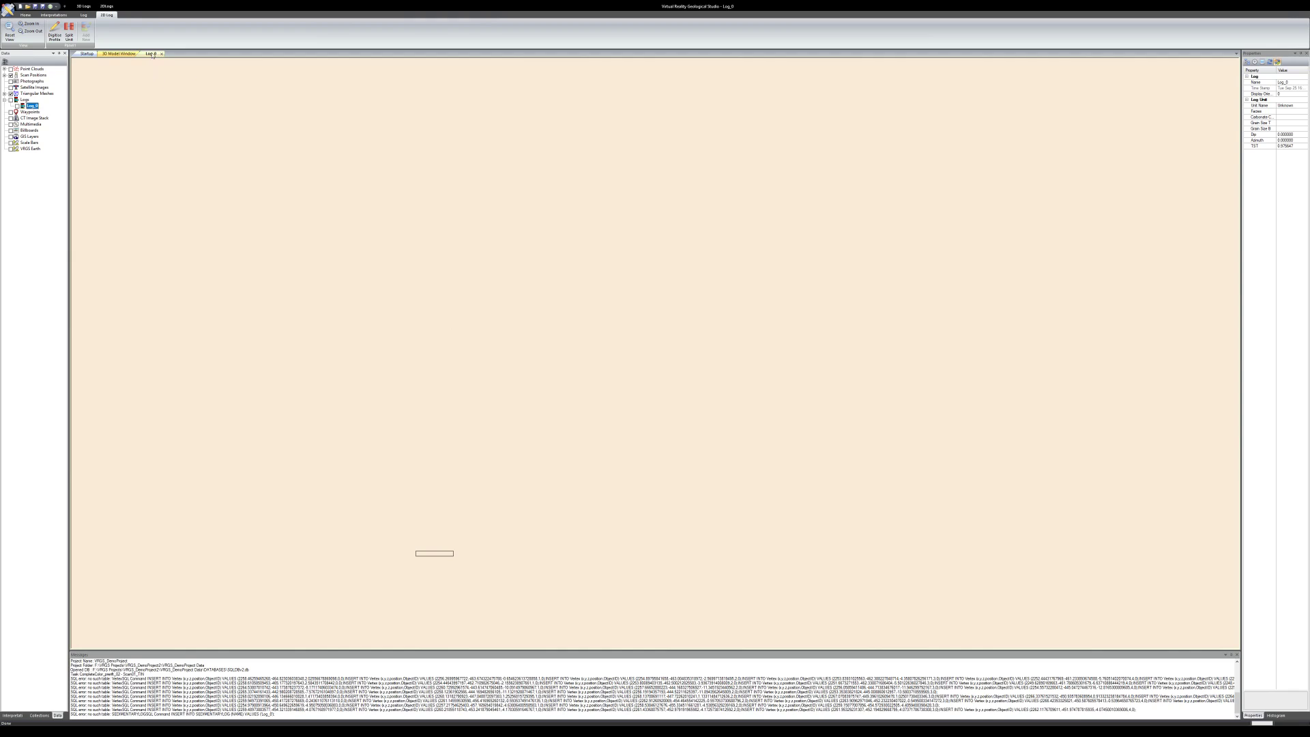
pyautogui.click(534, 239)
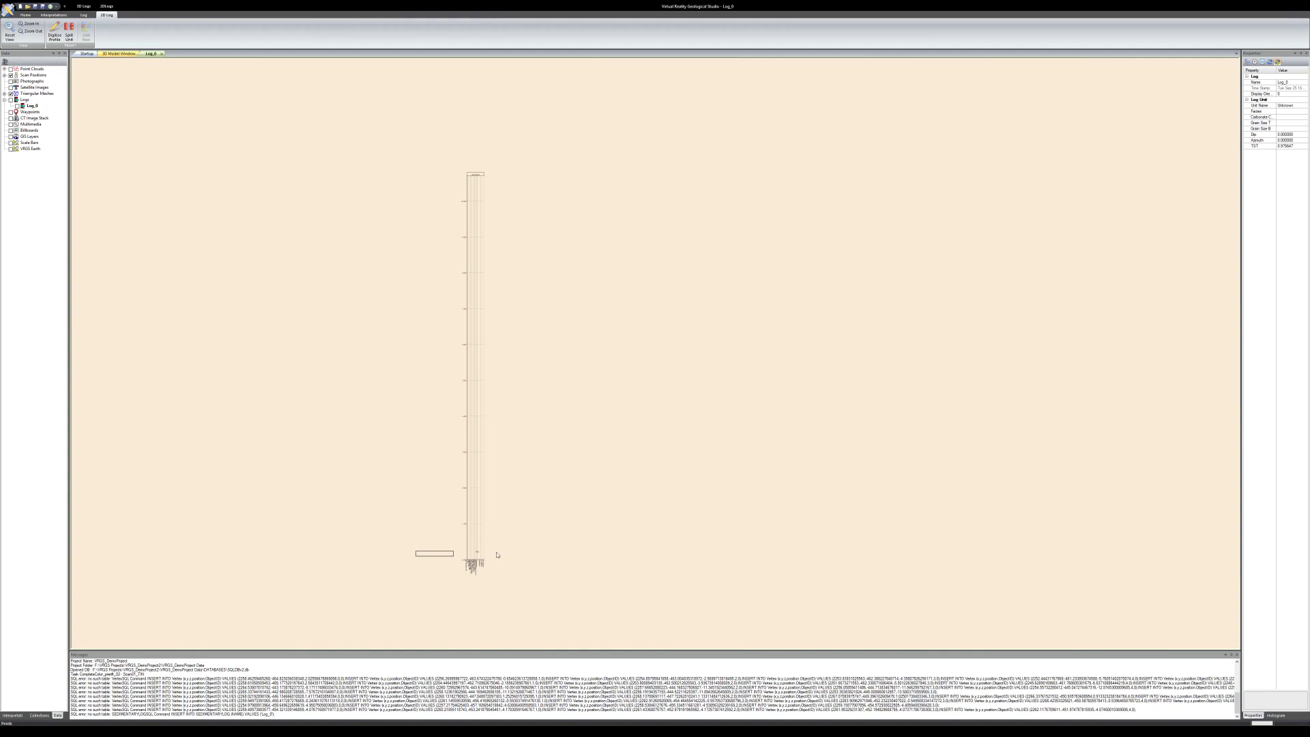
pyautogui.click(548, 606)
pyautogui.click(548, 498)
pyautogui.click(523, 415)
pyautogui.click(527, 261)
pyautogui.click(494, 233)
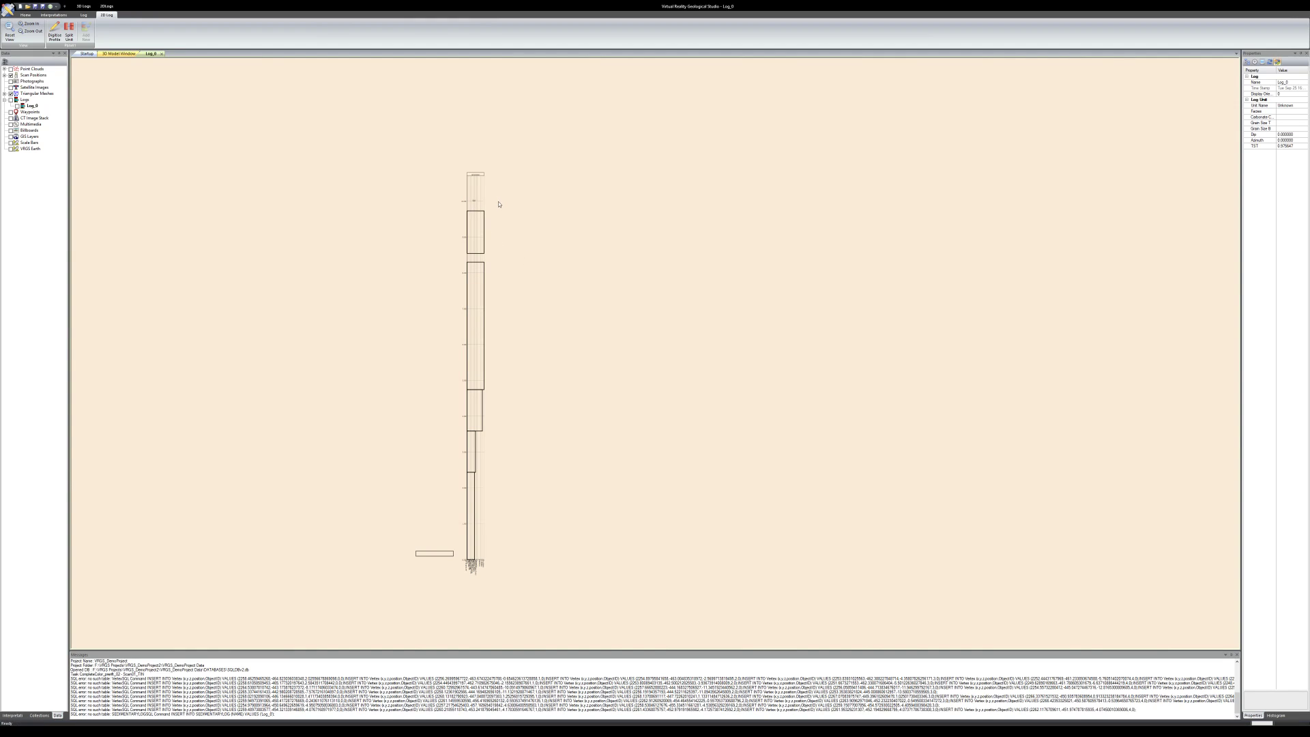
pyautogui.click(532, 207)
pyautogui.click(520, 269)
# Compare the 2D log profile with the bed boundary markers on the outcrop, viewing the ledge from a slightly different angle
pyautogui.click(119, 53)
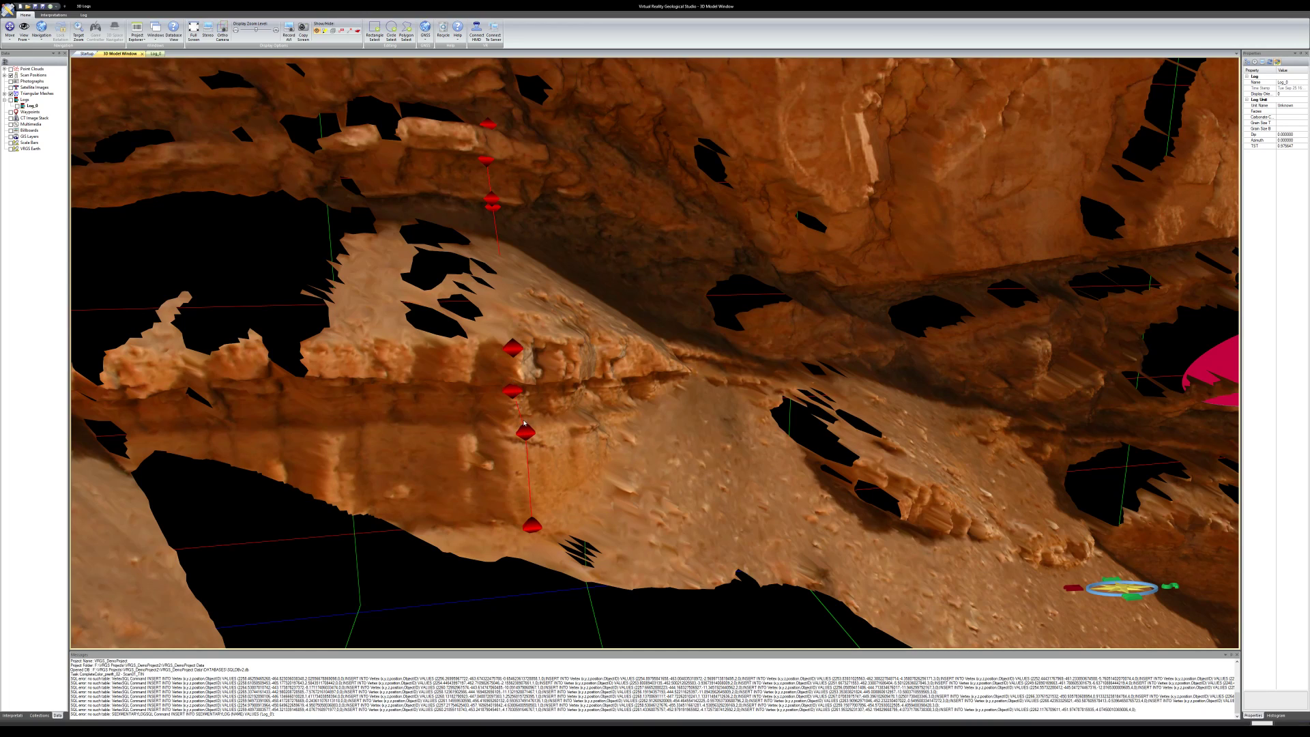
pyautogui.click(156, 53)
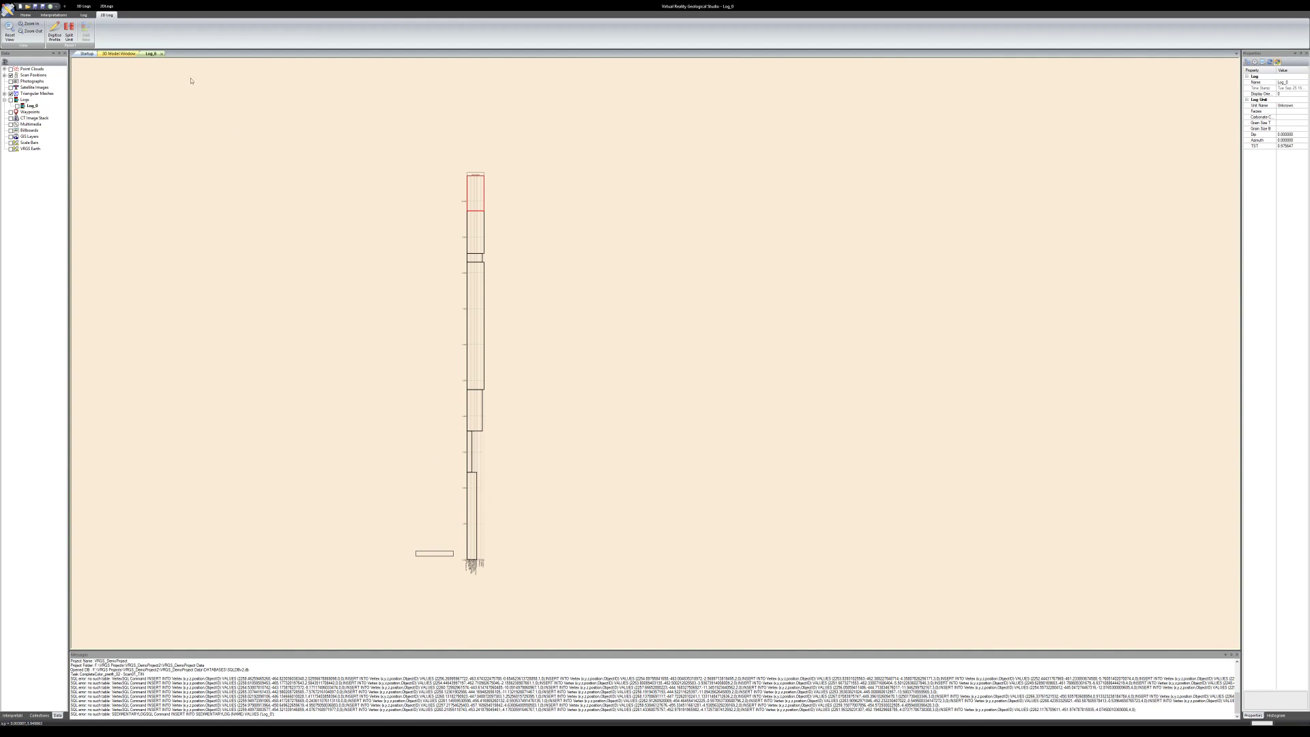
pyautogui.click(117, 54)
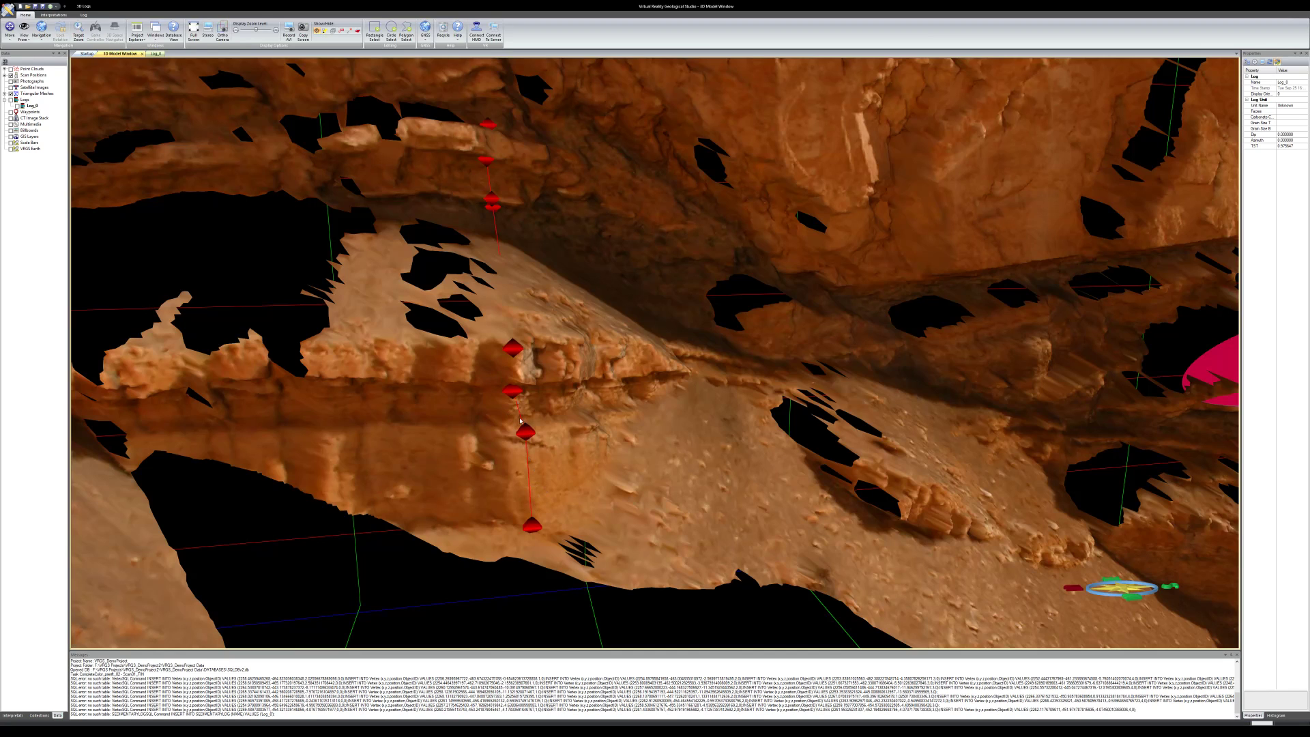
pyautogui.moveTo(574, 398); pyautogui.dragTo(457, 389)
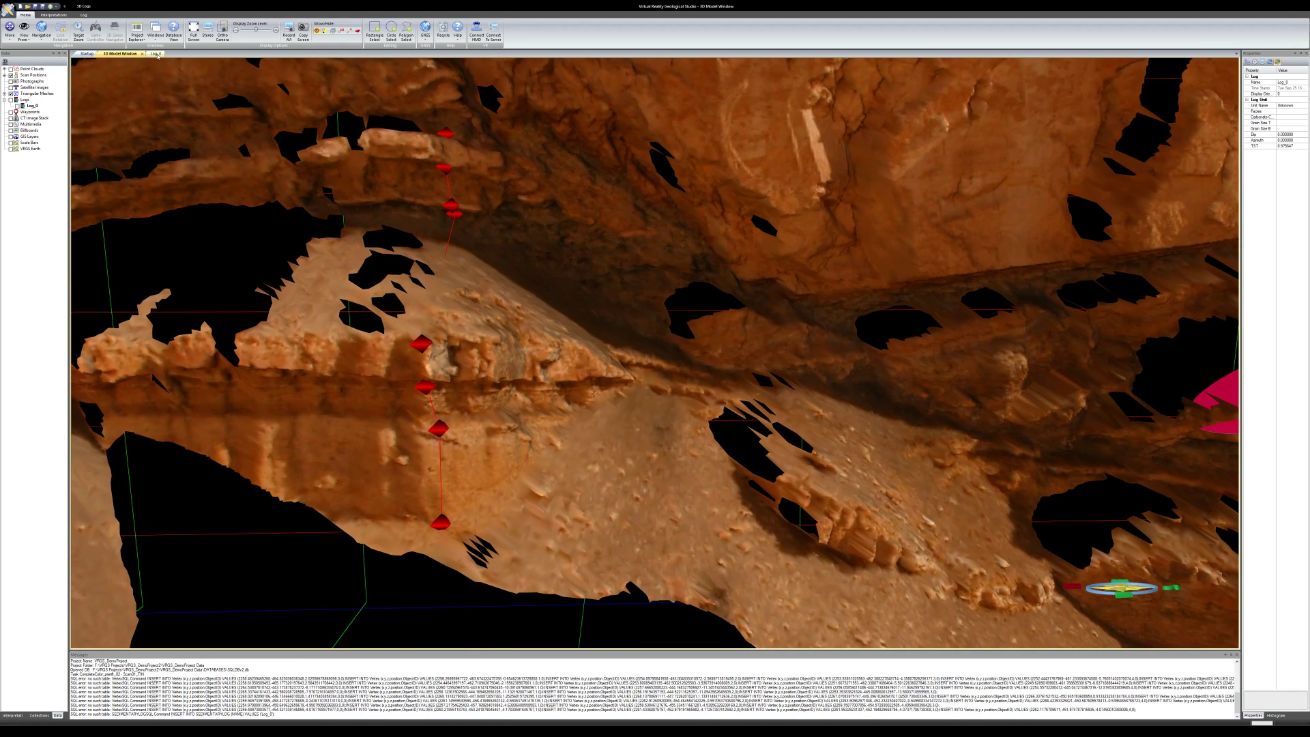
pyautogui.click(154, 54)
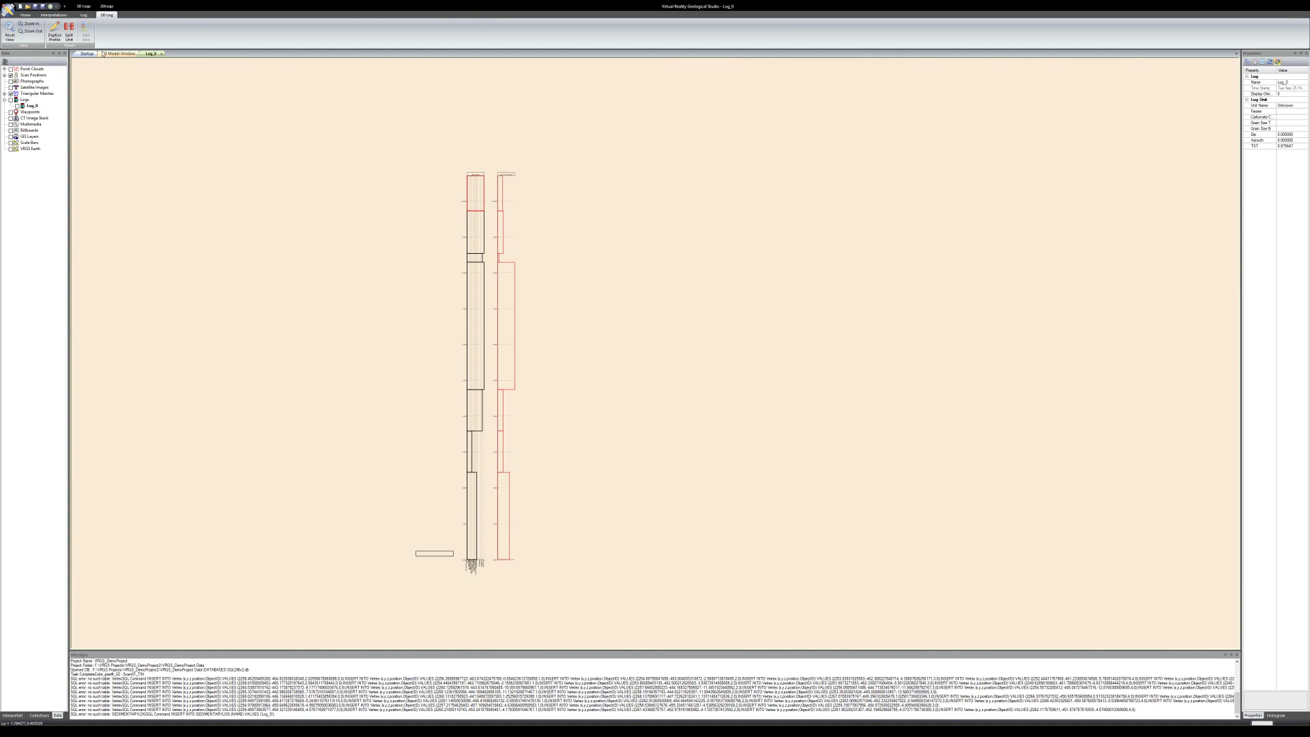
# Add a vertical thickness measurement across the ledge face just beside the log markers in the 3D model
pyautogui.click(55, 15)
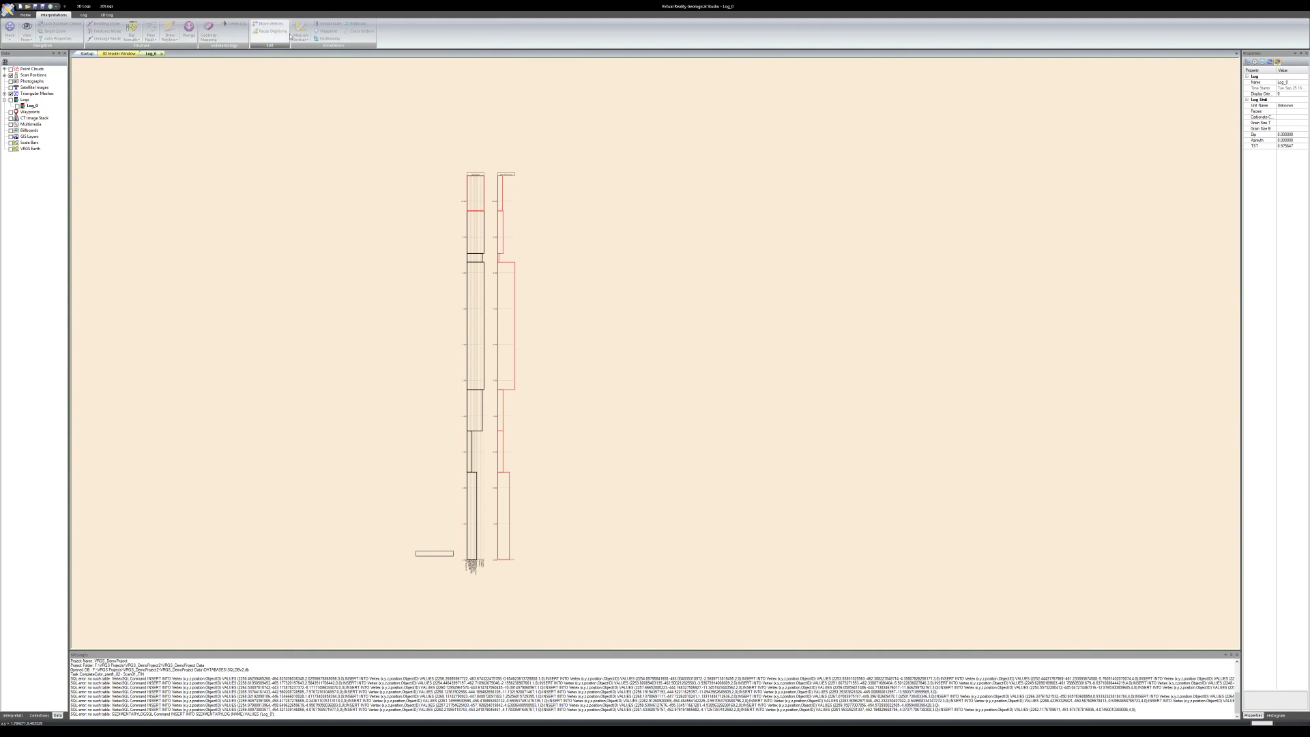
pyautogui.click(117, 54)
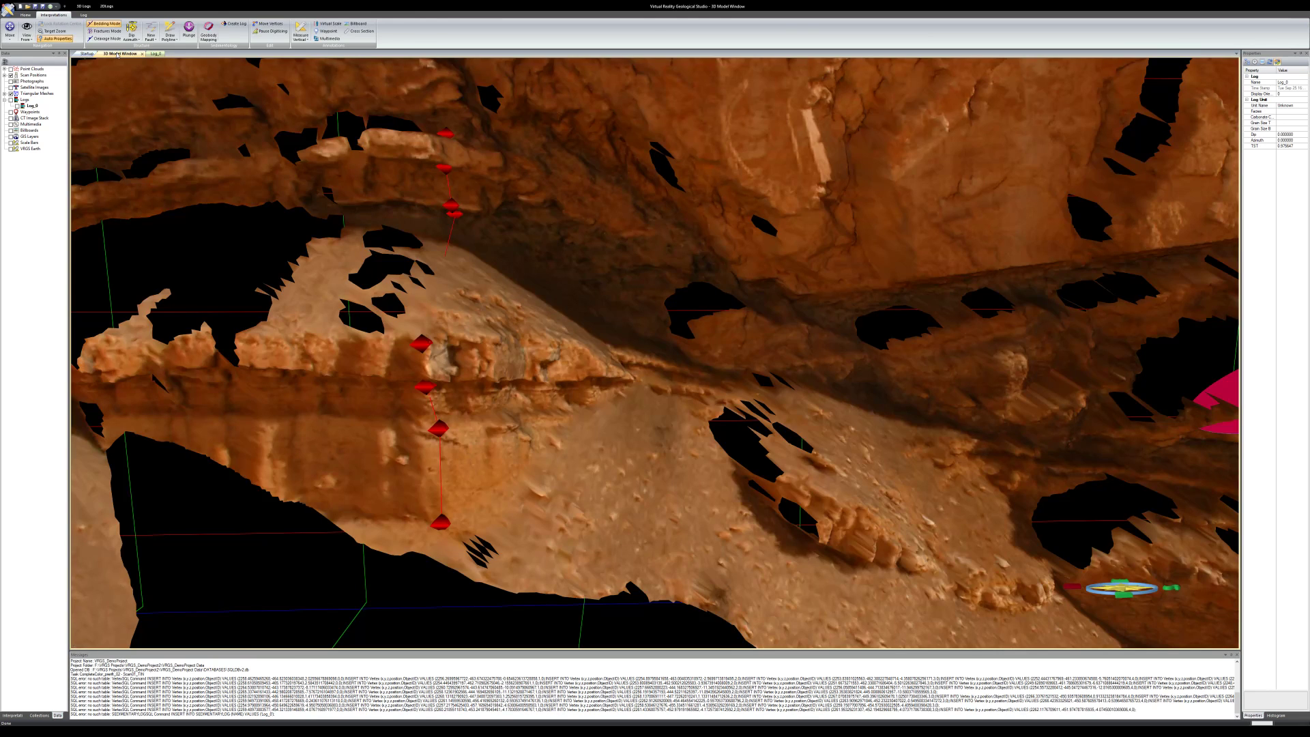
pyautogui.moveTo(557, 362); pyautogui.dragTo(487, 361, button='middle')
pyautogui.scroll(-5, 449, 269)
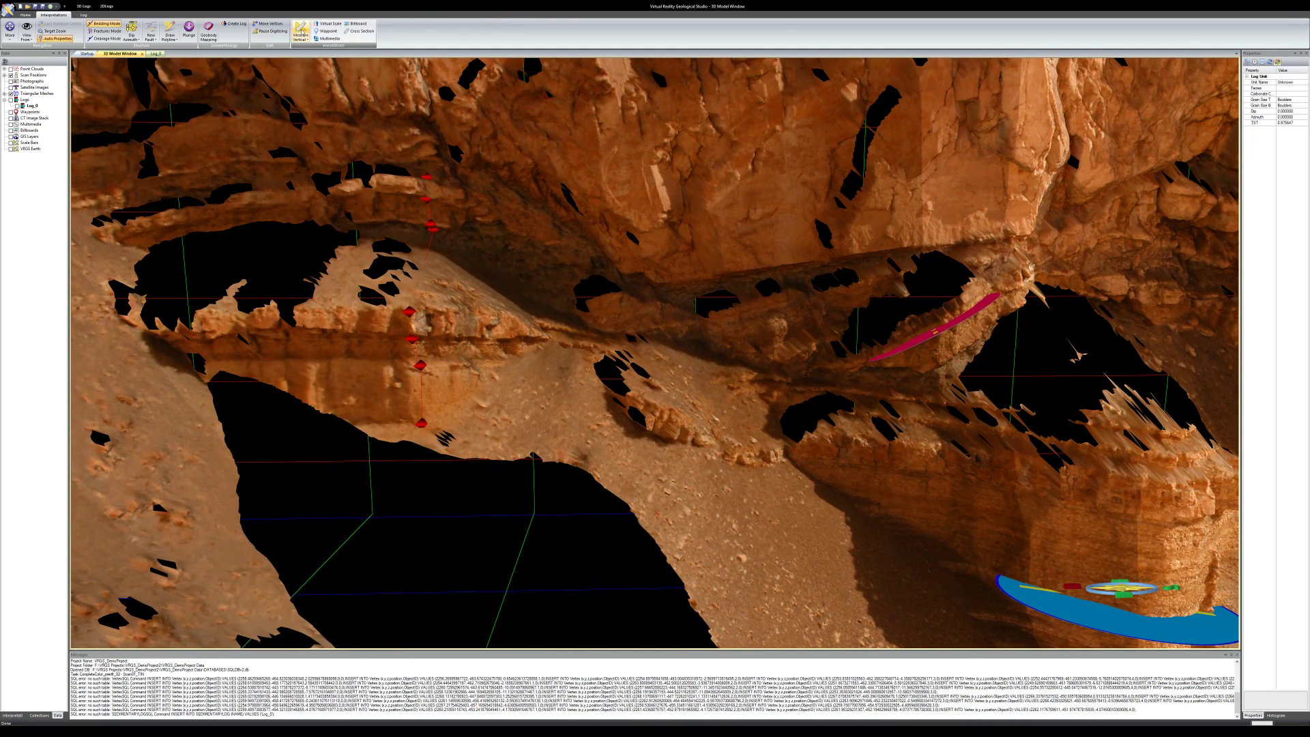
pyautogui.click(301, 31)
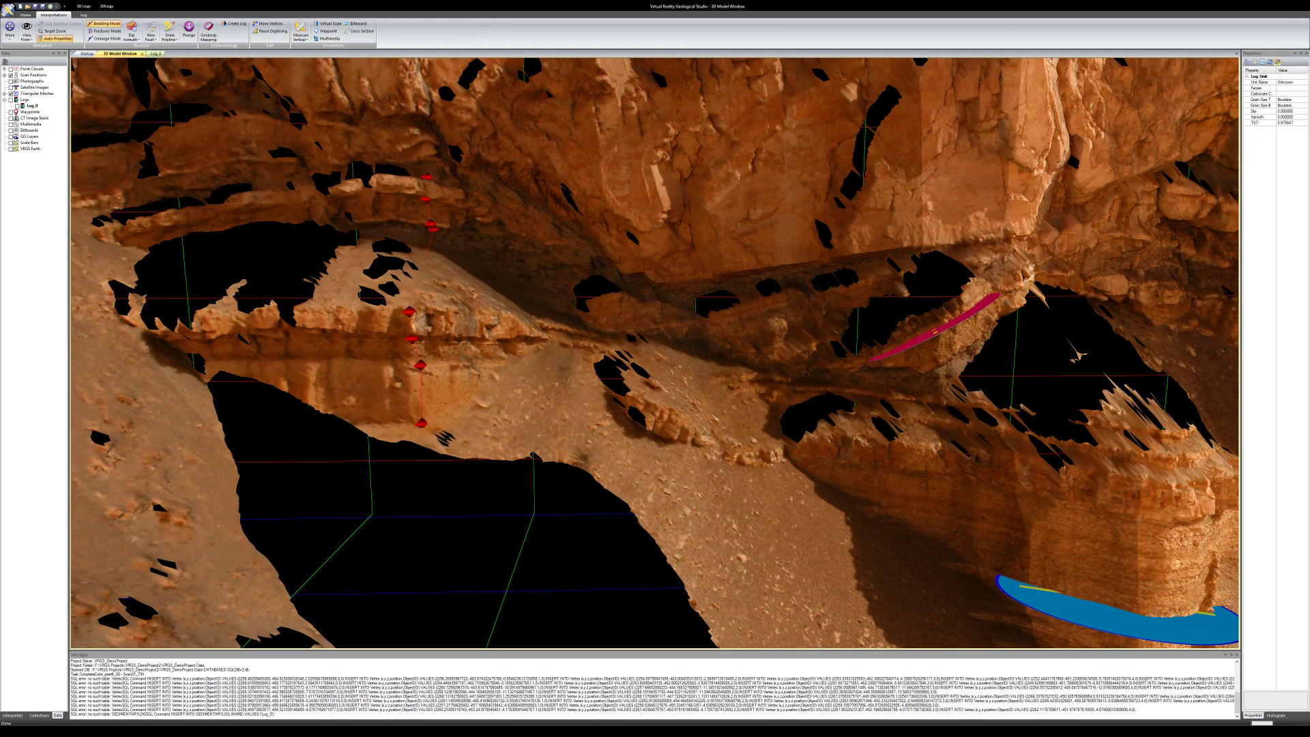
pyautogui.click(485, 387)
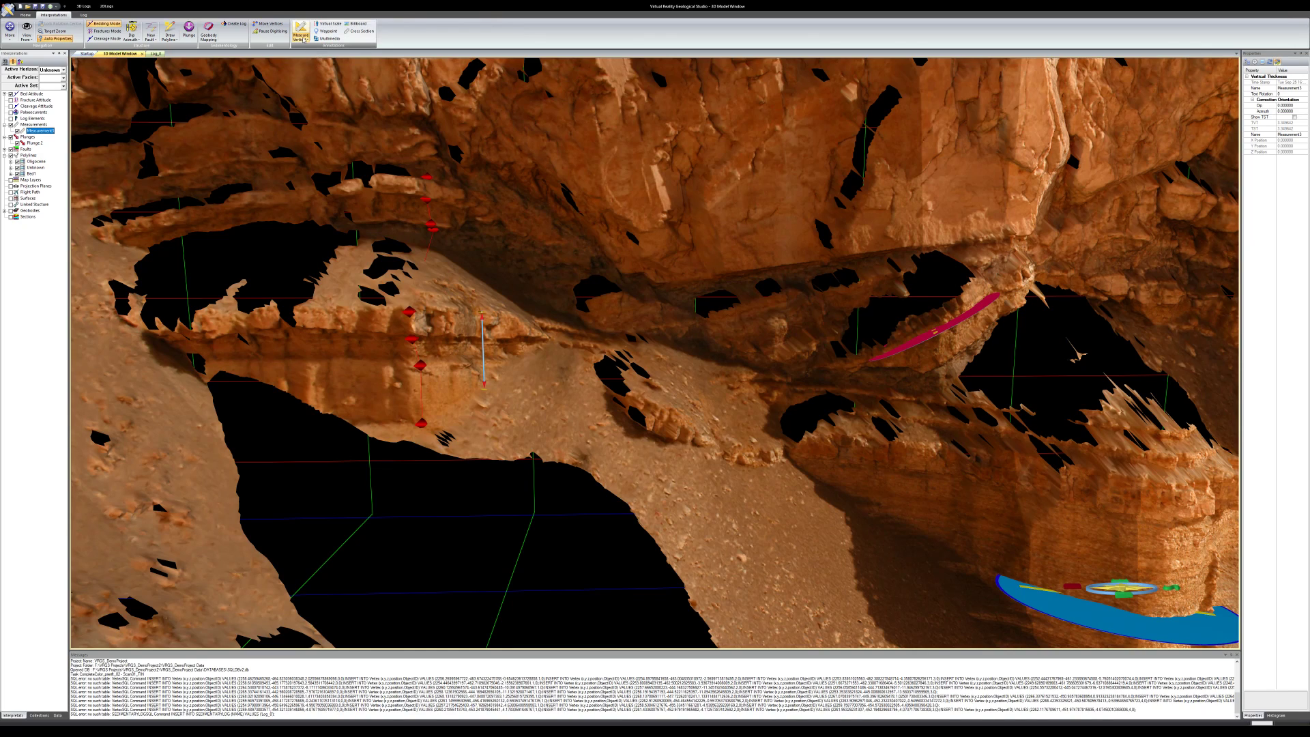
# Add a horizontal distance measurement from the scree slope to the buttress and a 3D distance measurement from the upper ledge down the slope
pyautogui.click(632, 418)
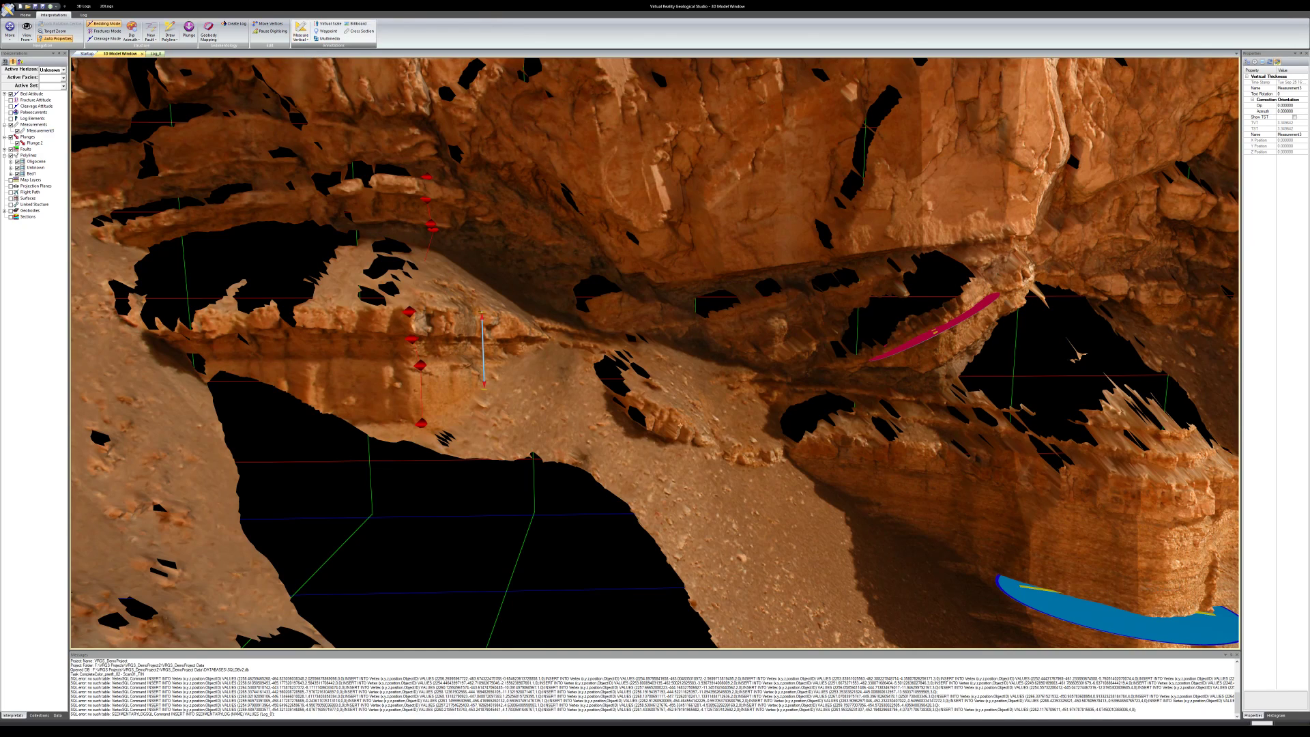
pyautogui.click(1077, 467)
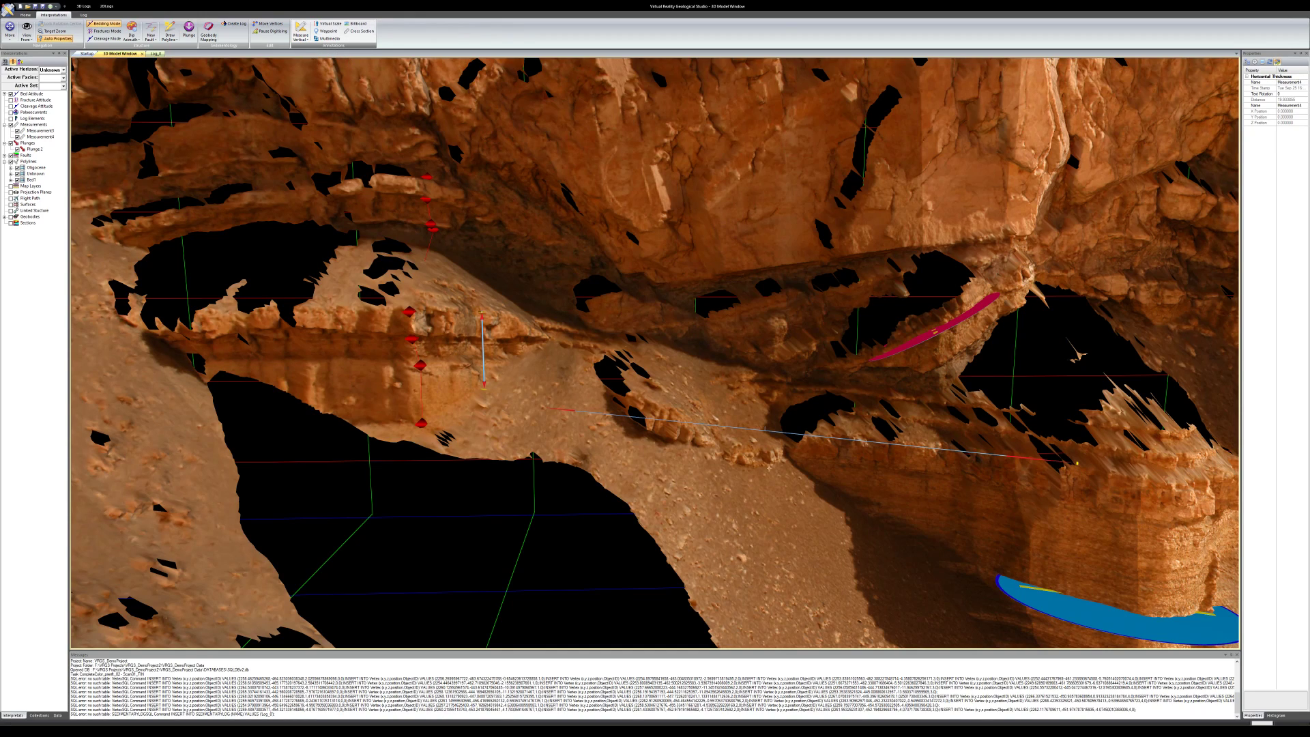
pyautogui.click(853, 530)
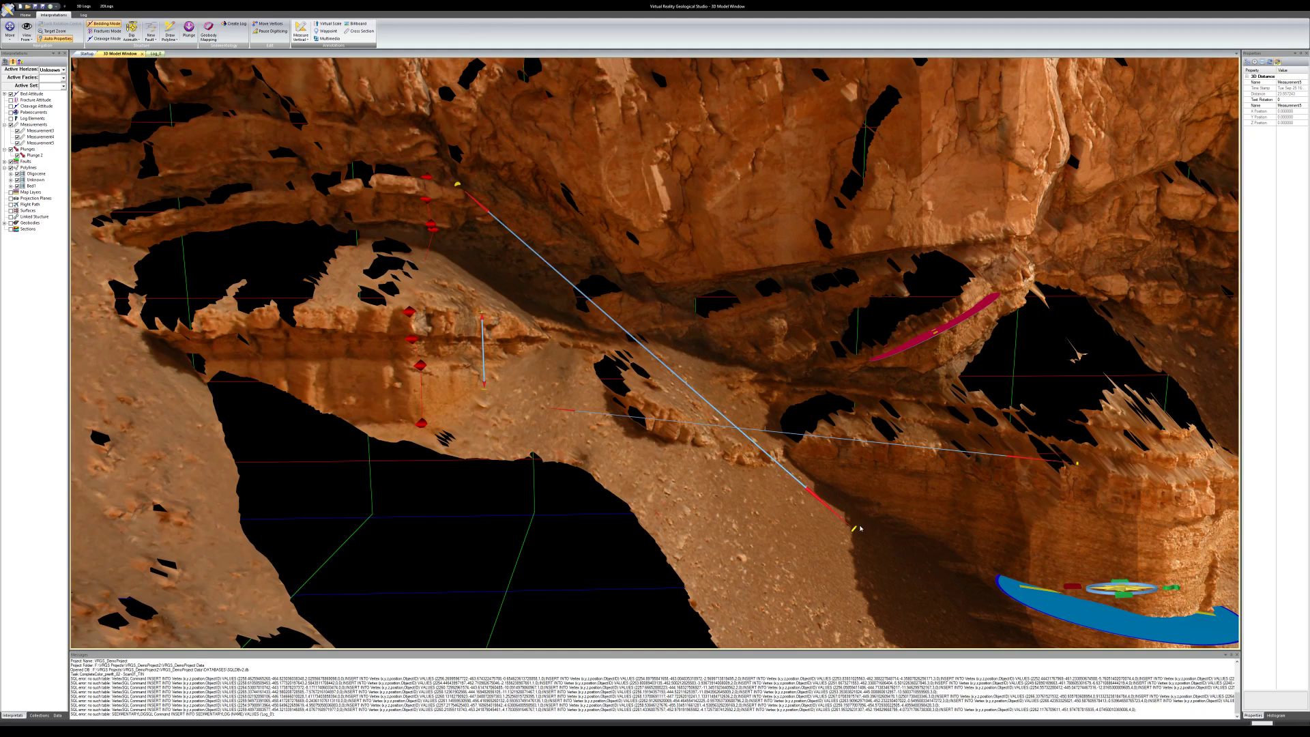
# Place two virtual scale bars, one on the near slope beside the large hole and one on the scree beside the vertical measurement
pyautogui.click(329, 24)
pyautogui.click(222, 472)
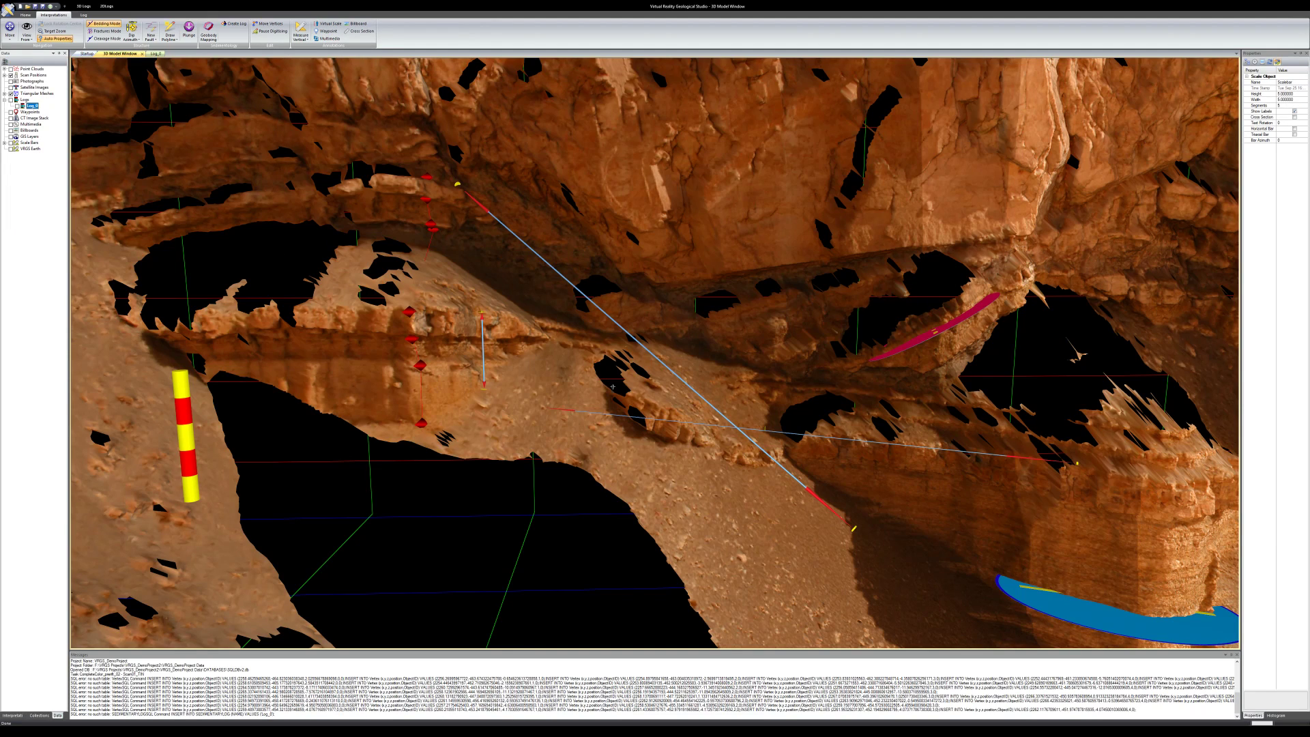
pyautogui.click(567, 374)
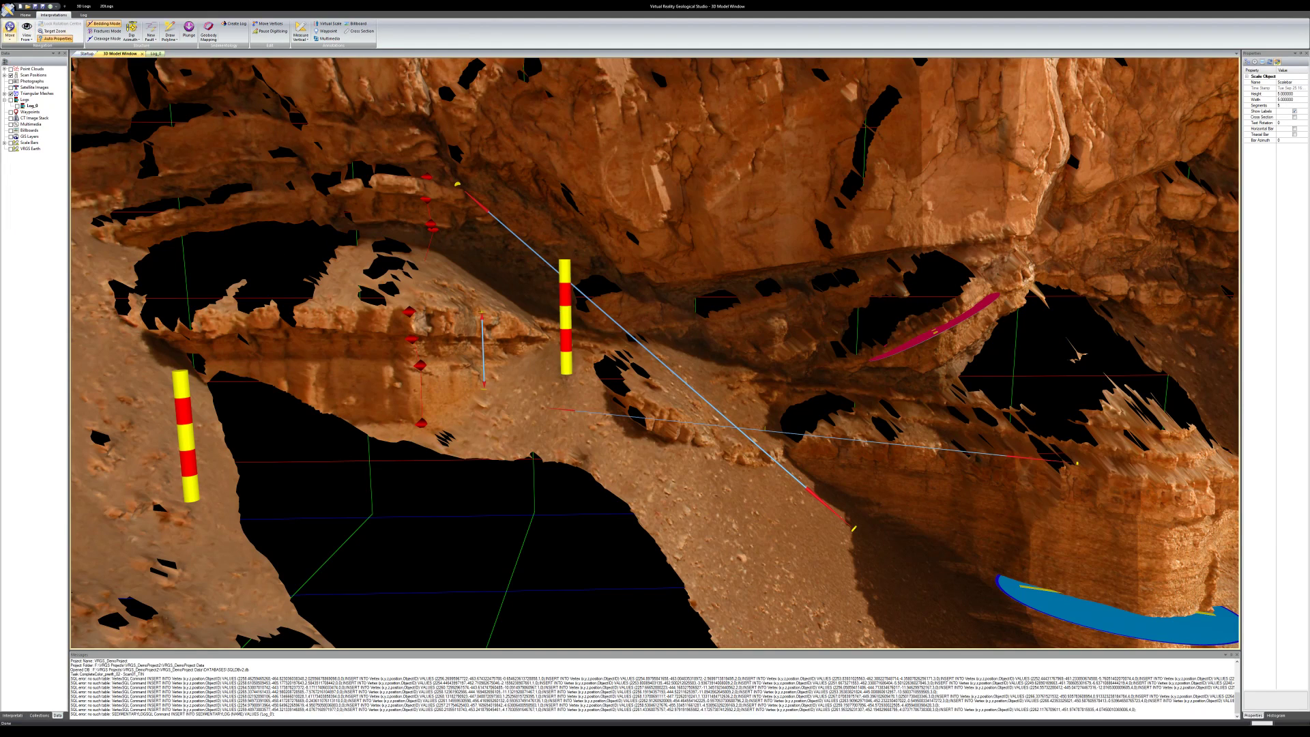
# Set the scale bar beside the vertical measurement to a height of 10 with 10 segments
pyautogui.click(9, 29)
pyautogui.click(567, 320)
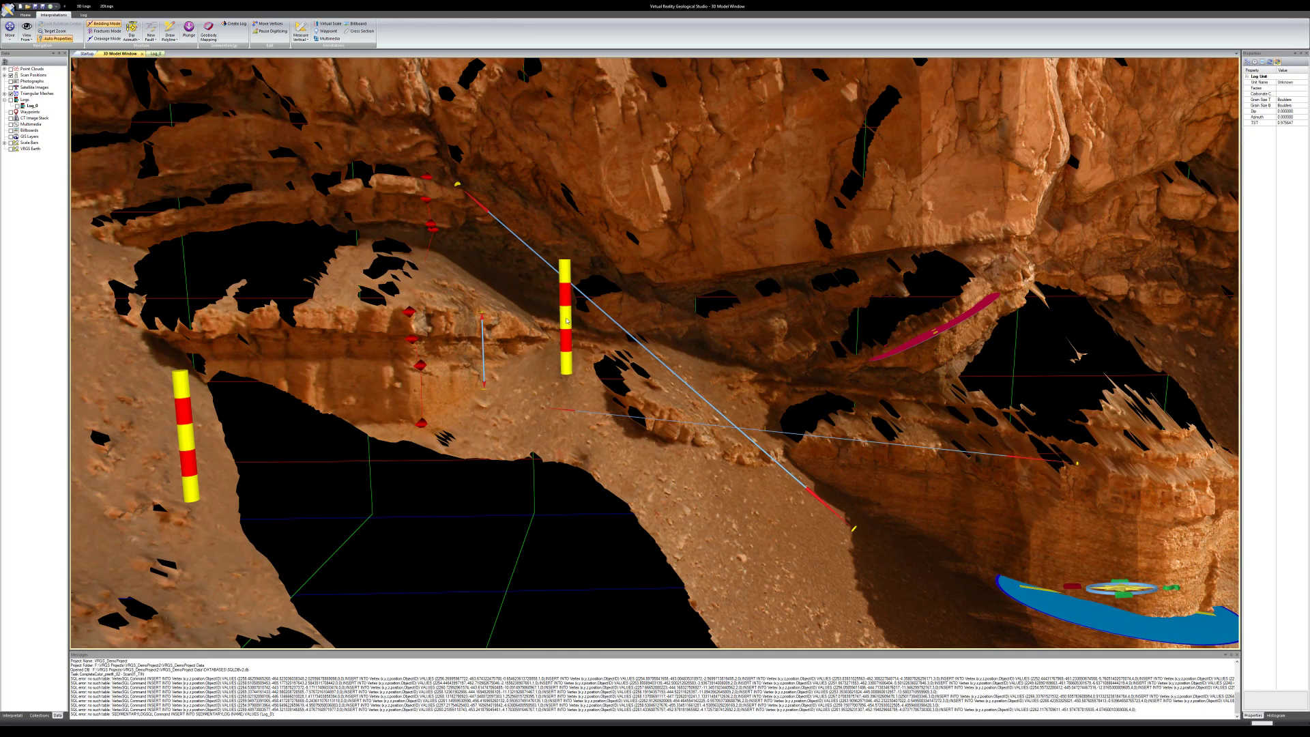
pyautogui.scroll(1, 1149, 171)
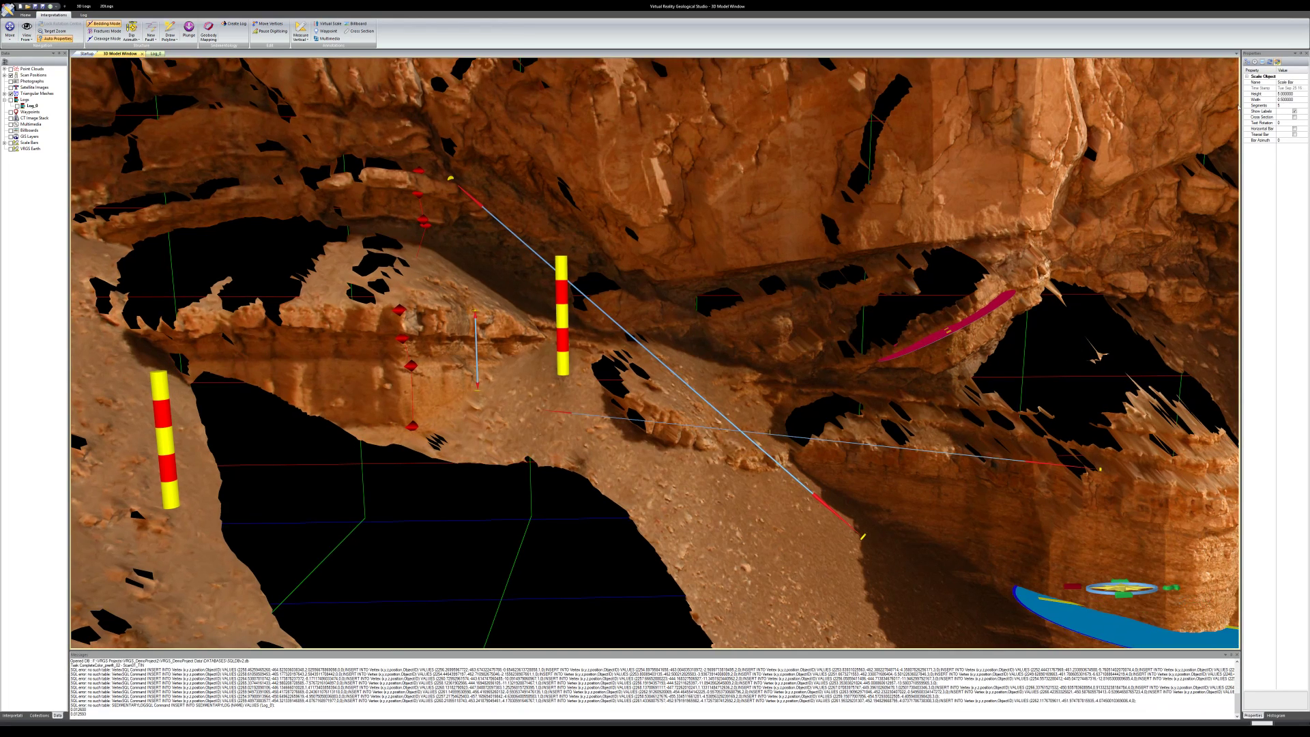
pyautogui.click(1287, 94)
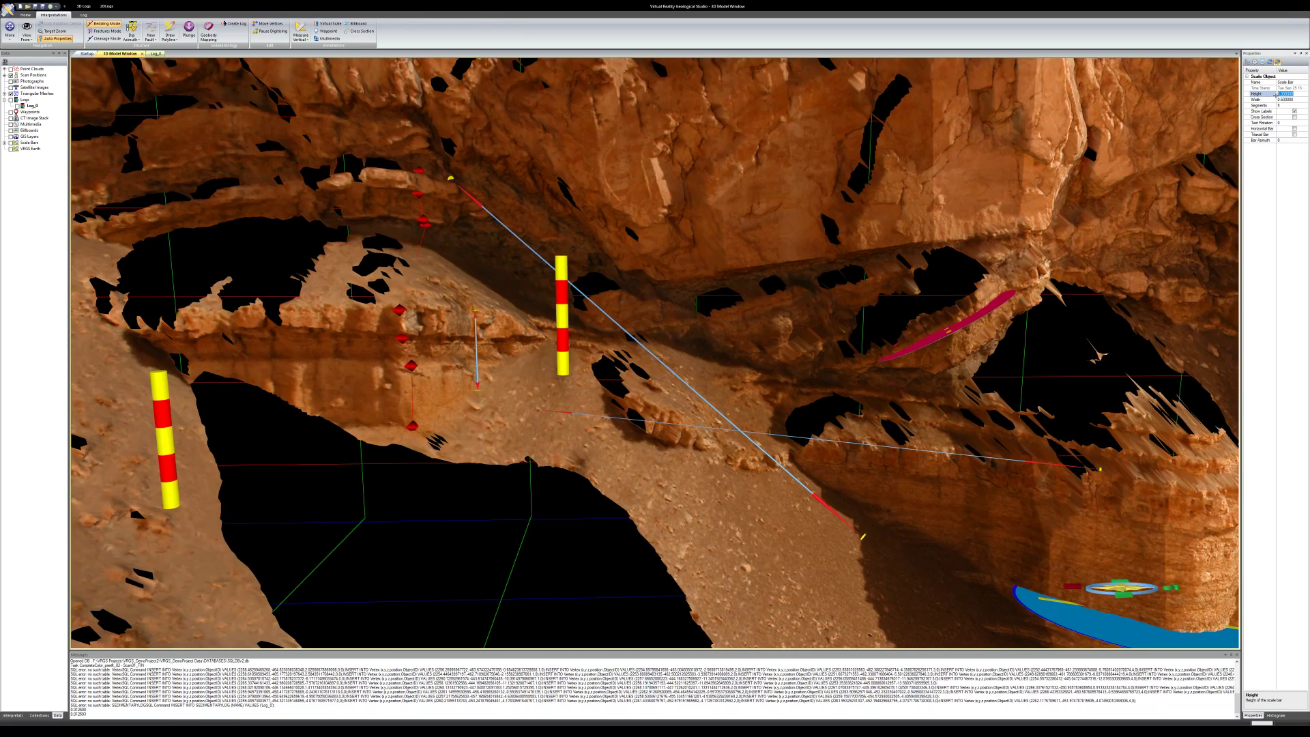
pyautogui.write('10')
pyautogui.press('Return')
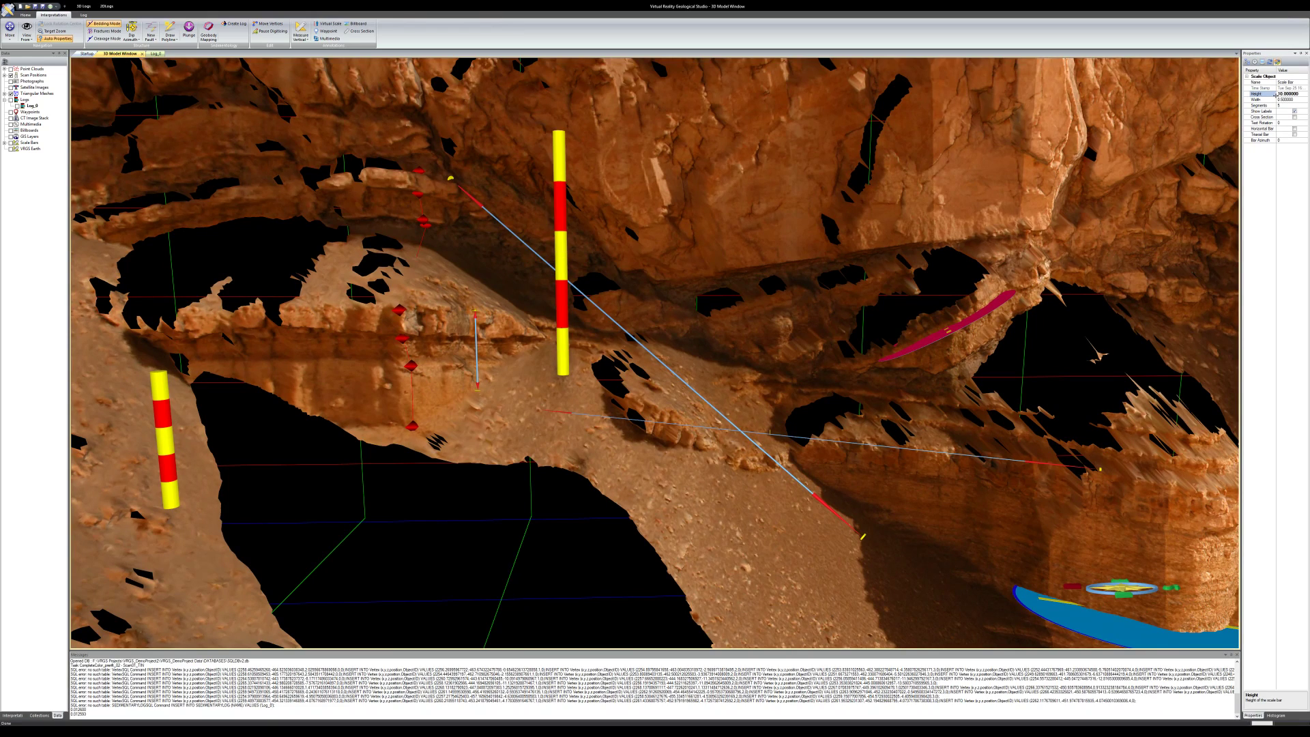
pyautogui.click(1282, 105)
pyautogui.press('Return')
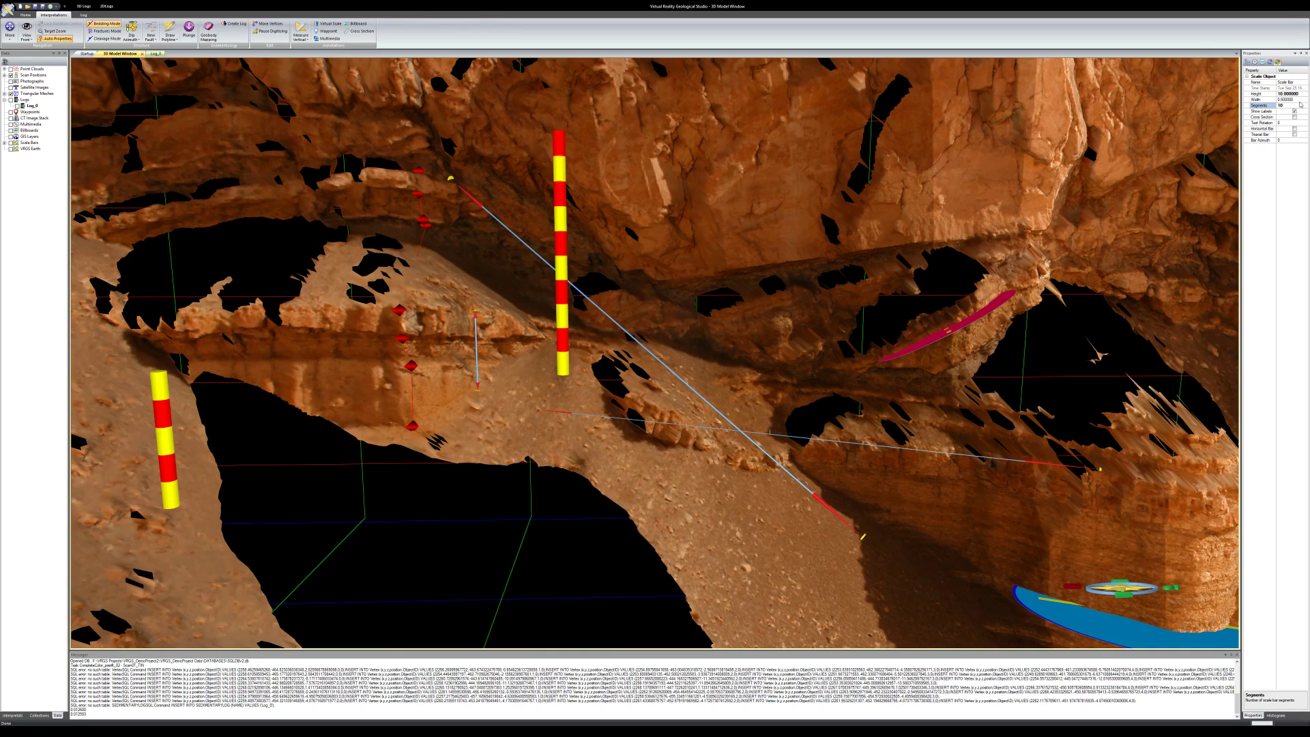
# Shrink the same scale bar to a height of 1 and a width of 0.1
pyautogui.click(1283, 95)
pyautogui.click(1282, 95)
pyautogui.press('BackSpace')
pyautogui.press('Return')
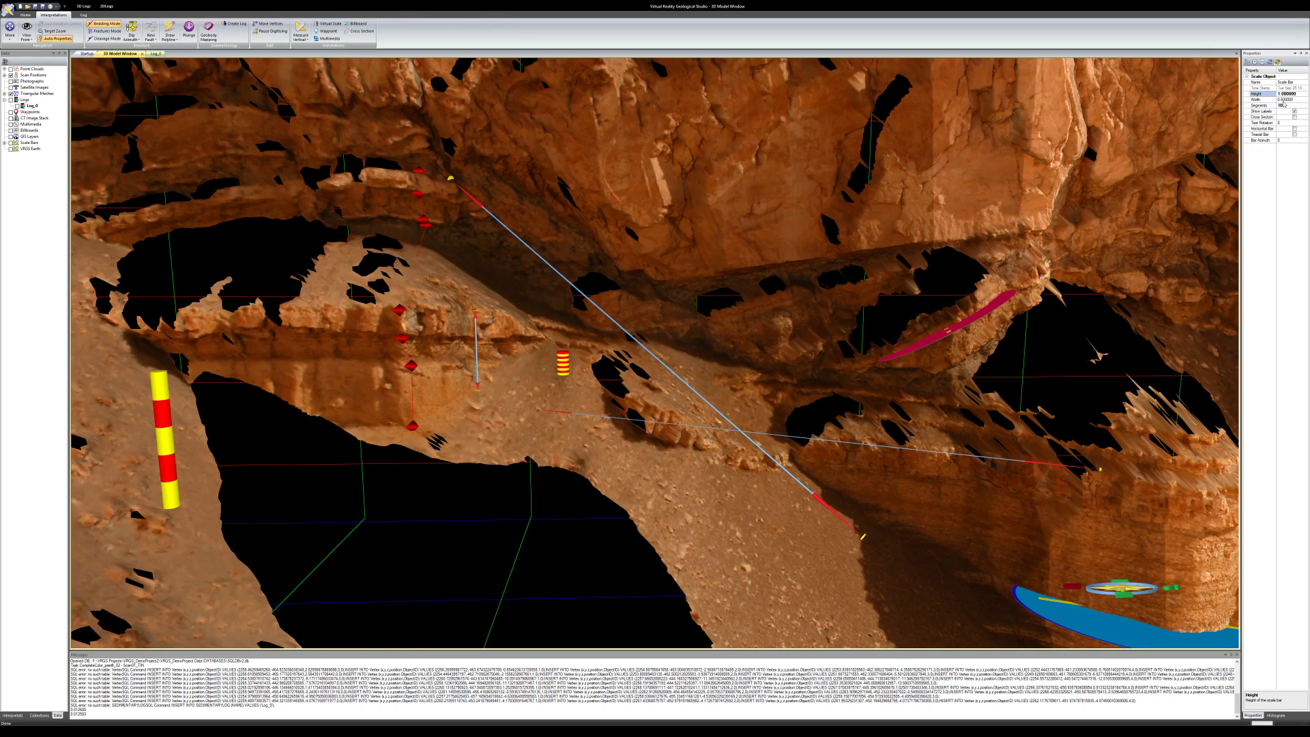
pyautogui.click(1283, 100)
pyautogui.write('.1')
pyautogui.press('Return')
pyautogui.moveTo(566, 406); pyautogui.dragTo(570, 419, button='middle')
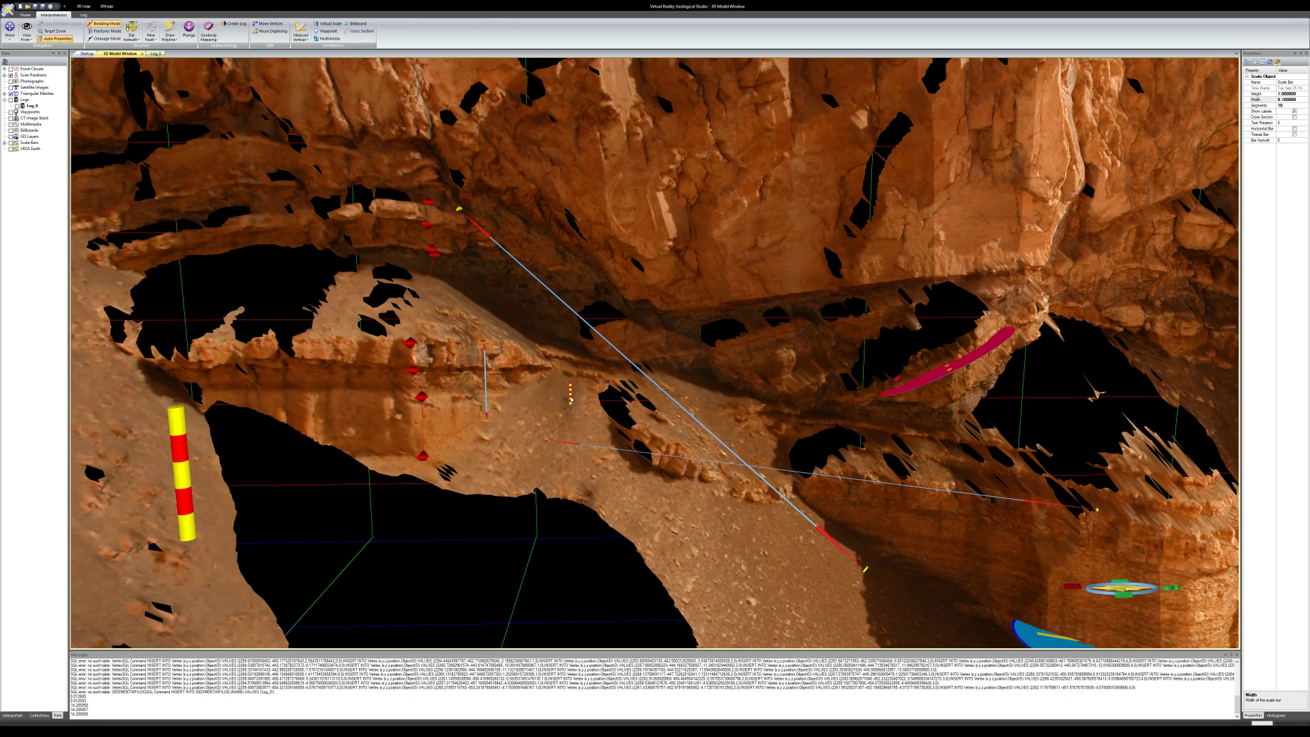
# Check the properties of the large scale bar, list all scale bars, and select the small one
pyautogui.click(180, 464)
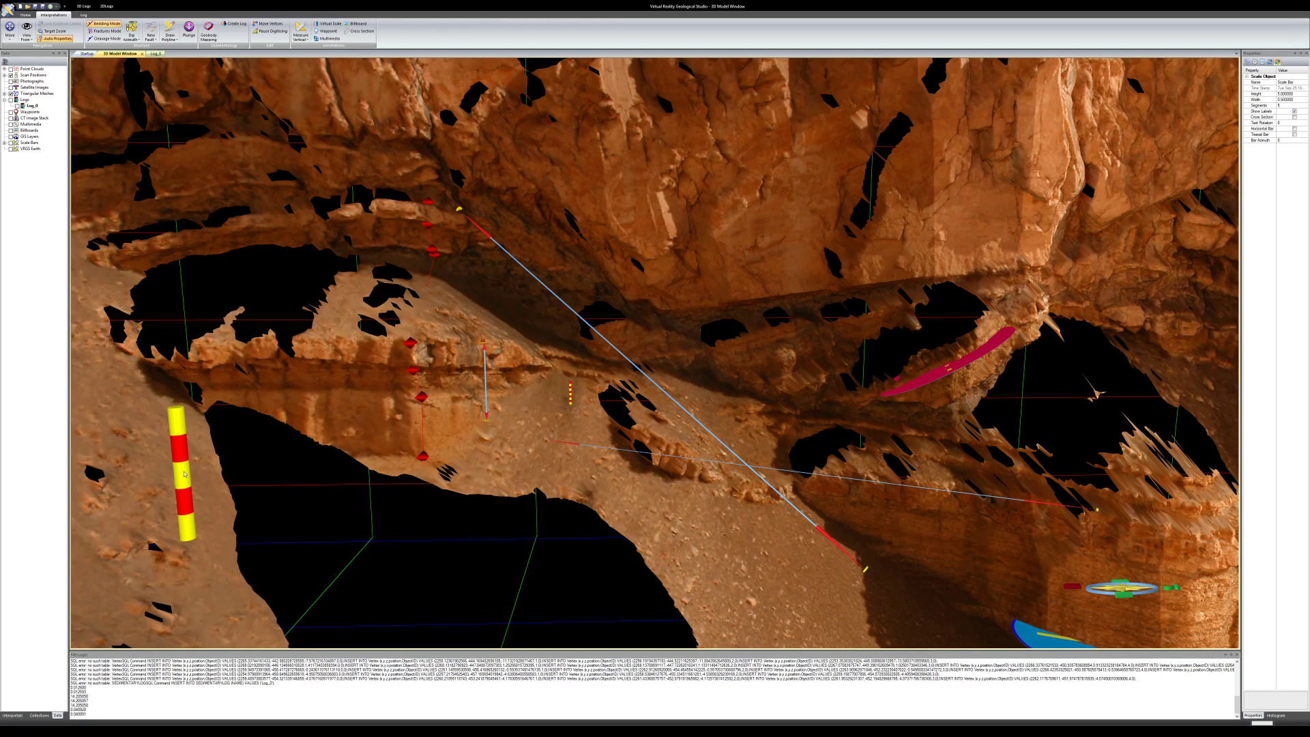
pyautogui.click(5, 142)
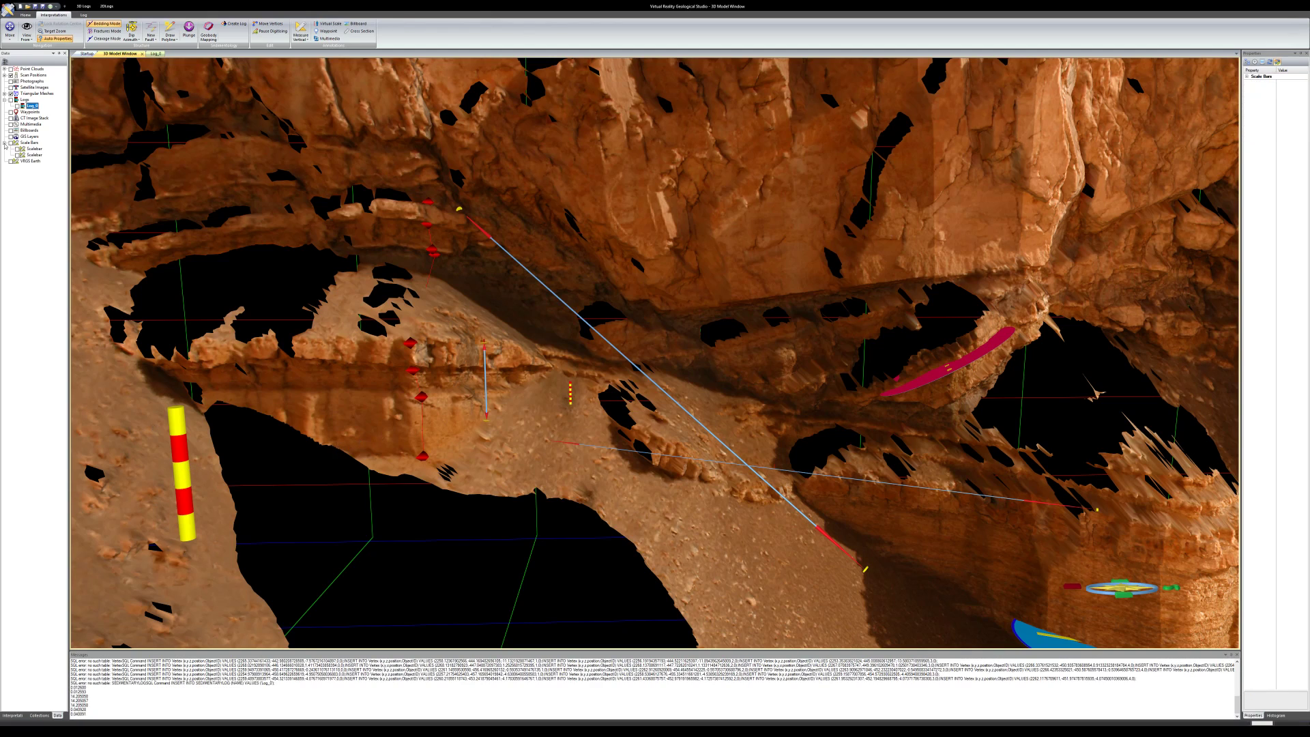
pyautogui.click(34, 155)
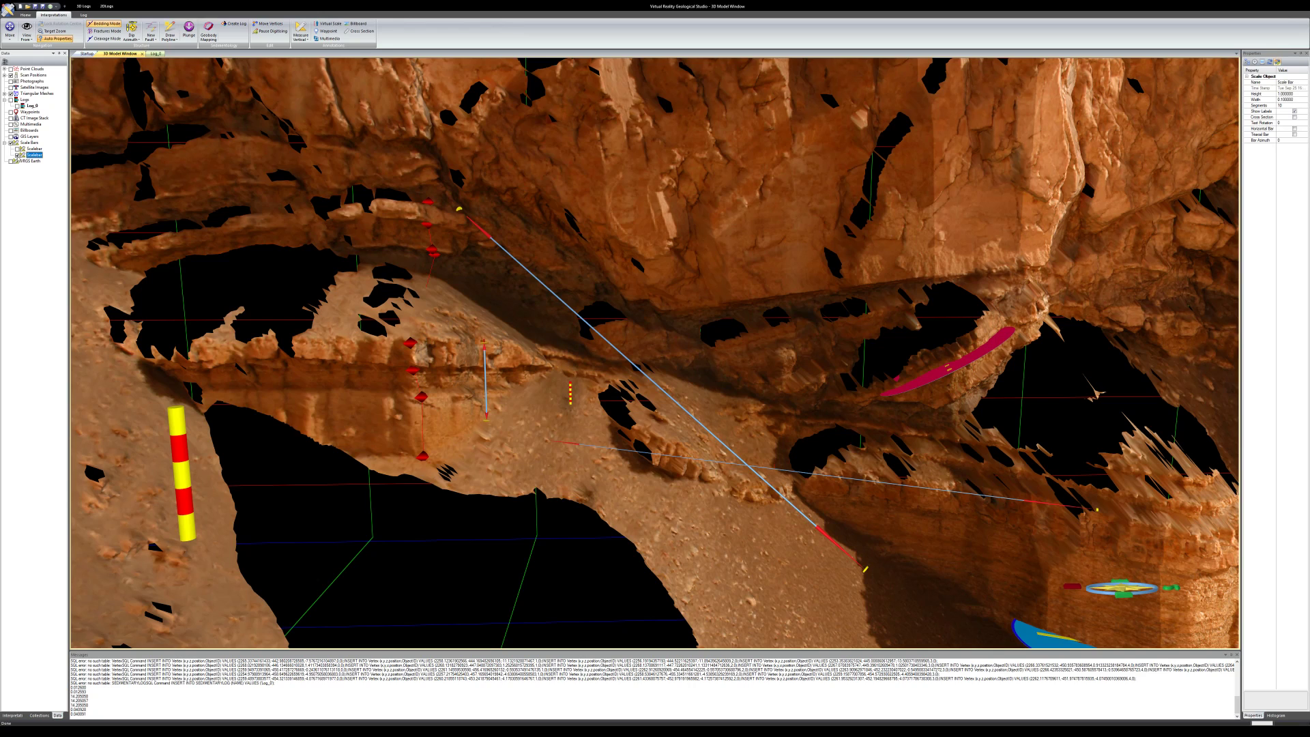
pyautogui.scroll(-2, 341, 365)
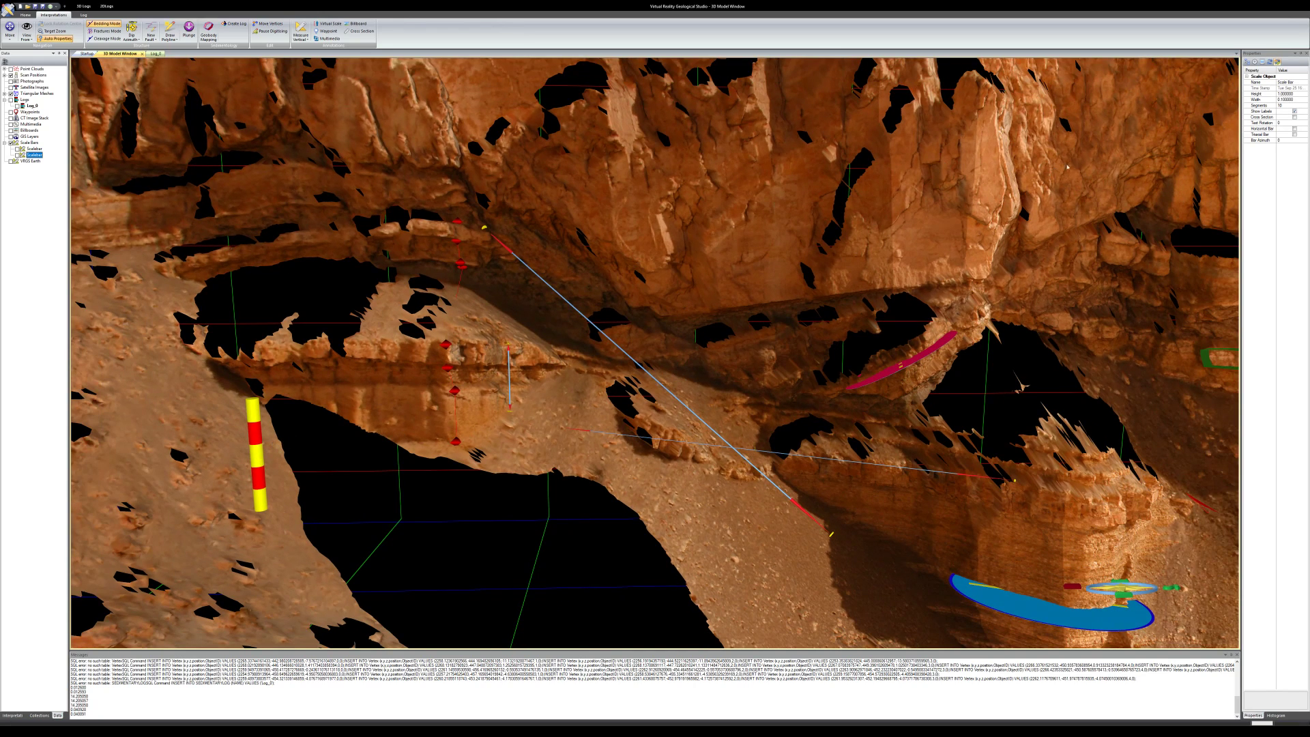
# Place another scale bar on the upper scree near the 3D distance line and a waypoint below the vertical thickness measurement
pyautogui.click(359, 31)
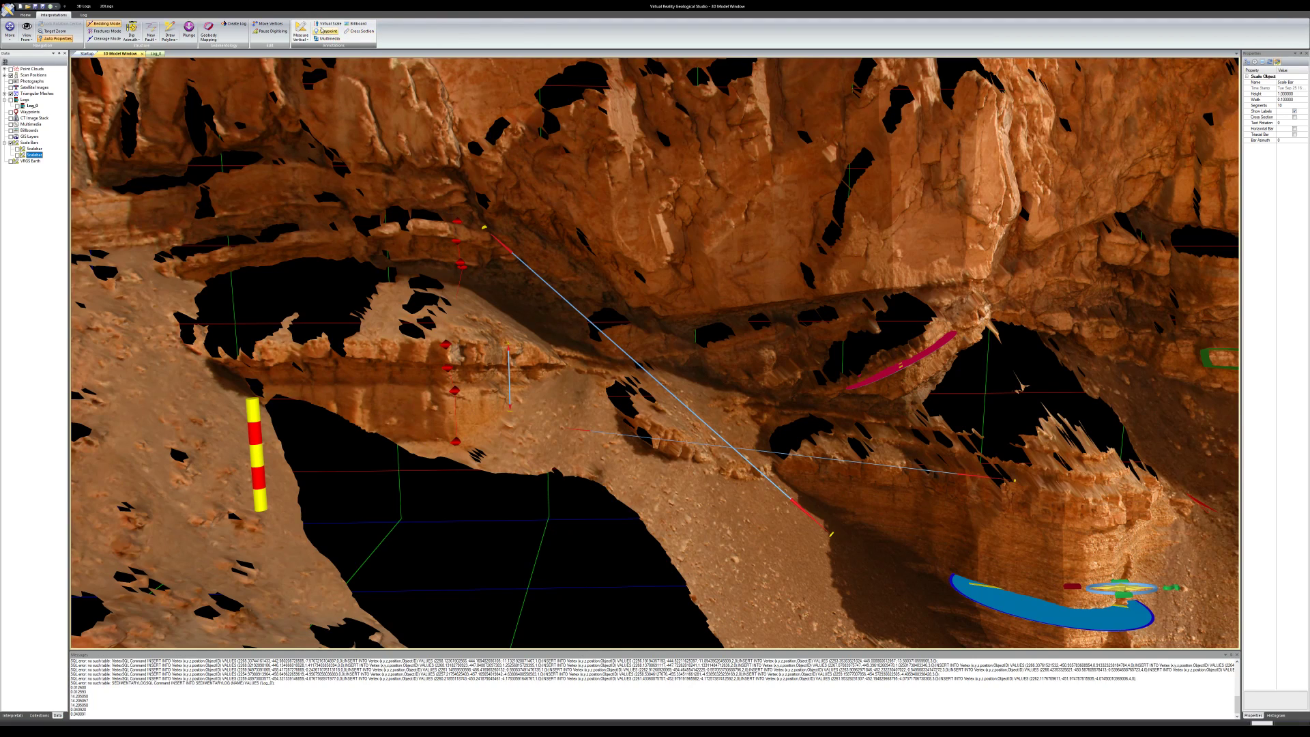
pyautogui.click(567, 349)
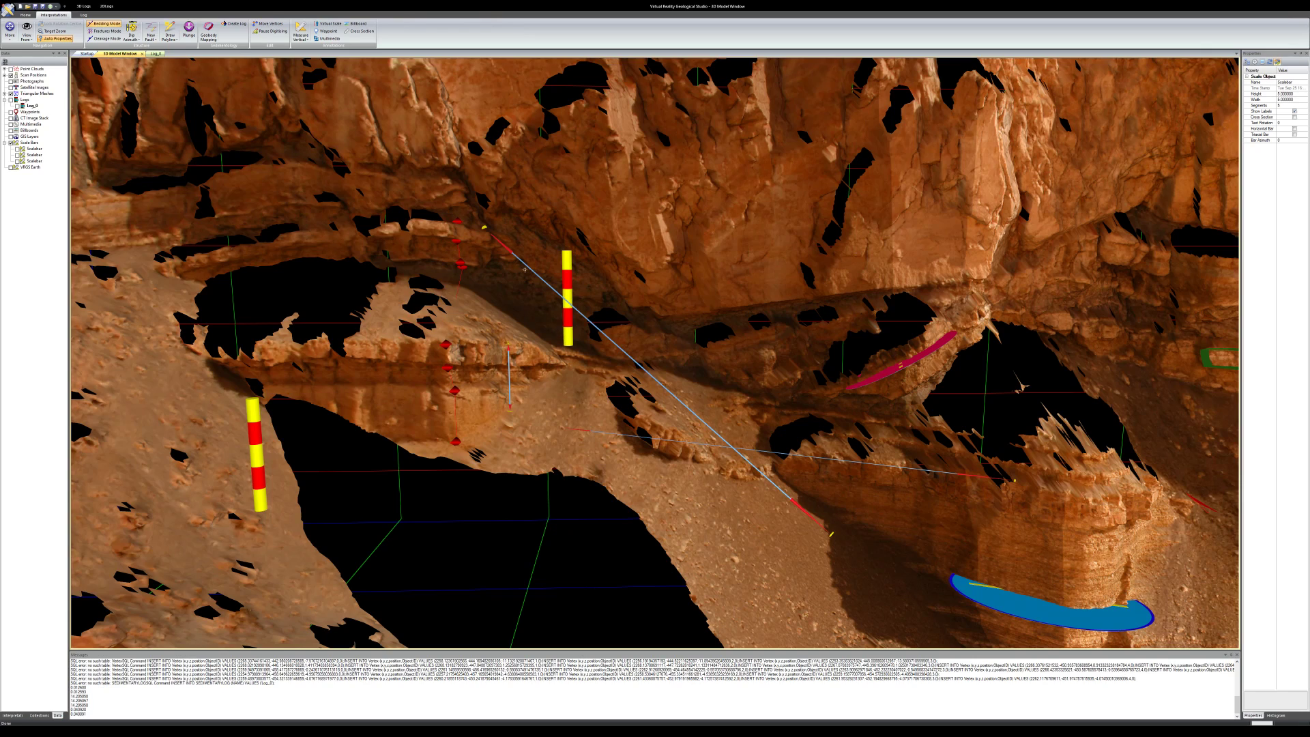
pyautogui.click(329, 31)
pyautogui.click(518, 432)
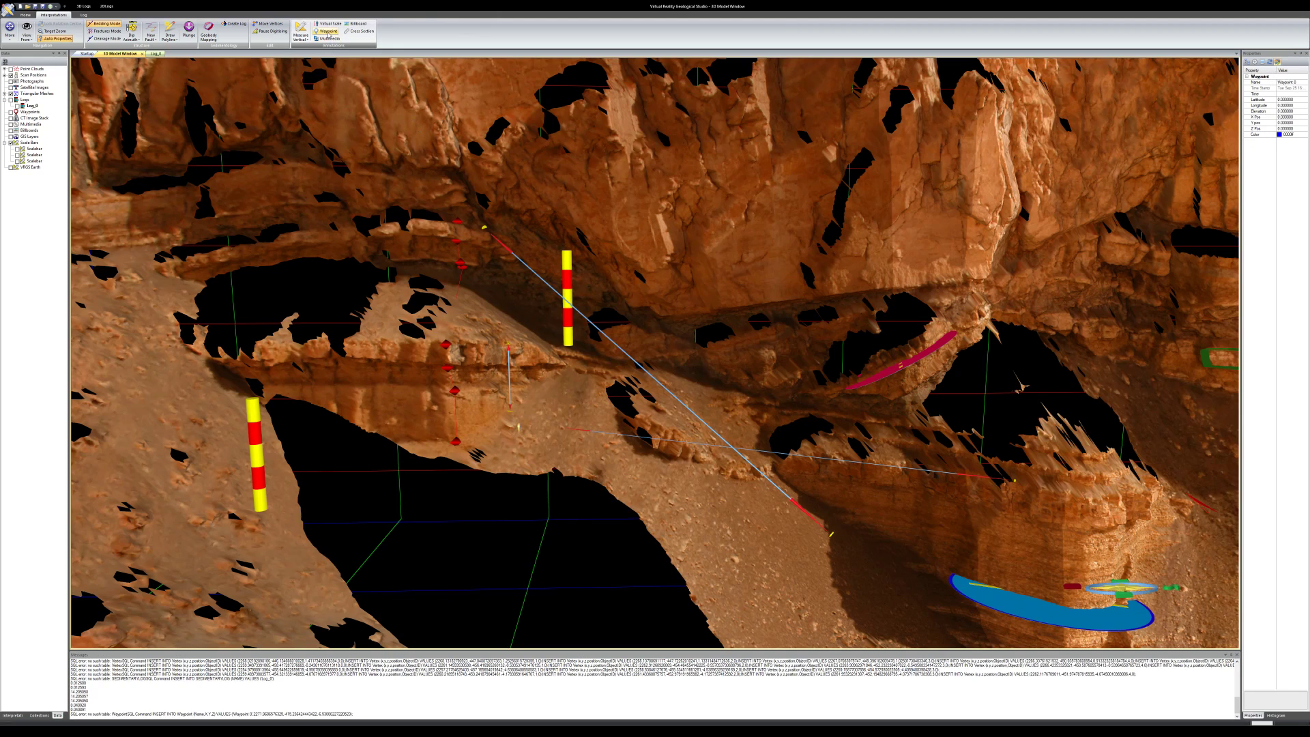
# Place two more waypoints, one on the scree left of the larger scale bar and one below the green outline on the right
pyautogui.click(165, 404)
pyautogui.click(329, 39)
pyautogui.click(1225, 400)
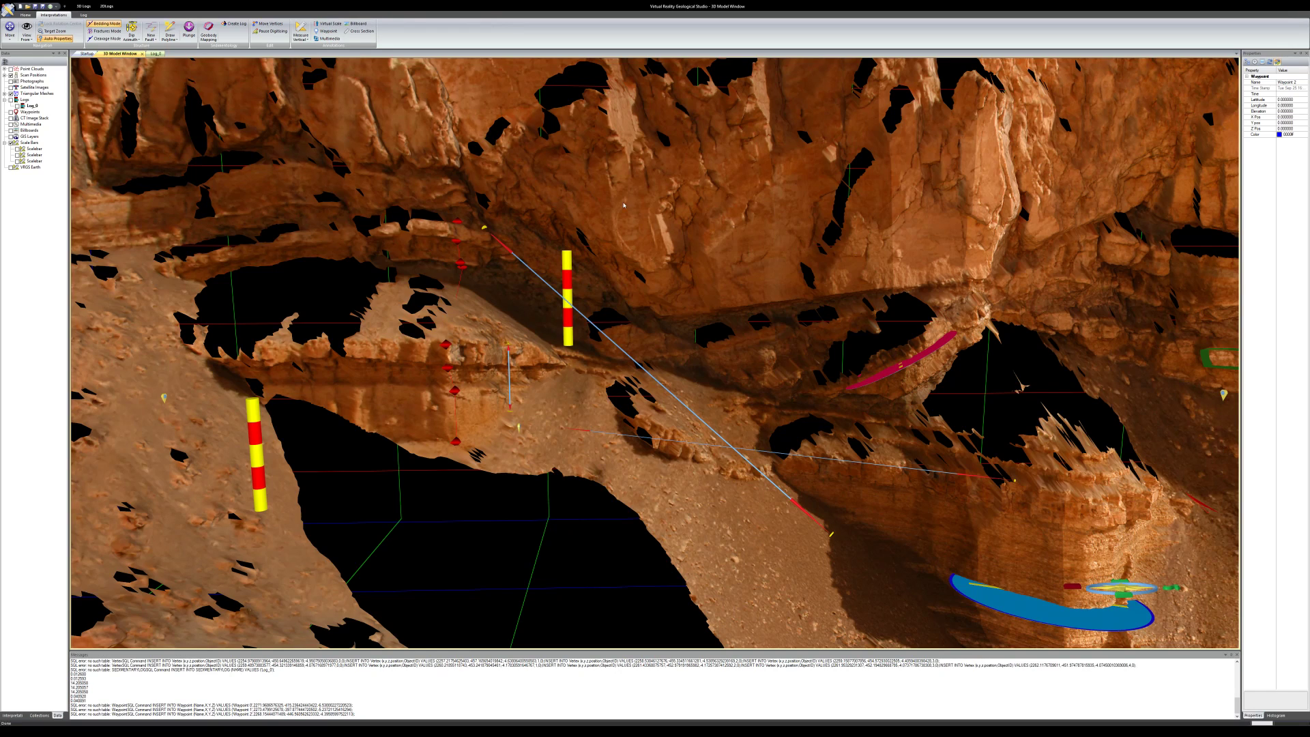
# Add two multimedia markers, one on the central scree slope and one on the protruding ledge above the blue surface
pyautogui.click(330, 39)
pyautogui.click(671, 500)
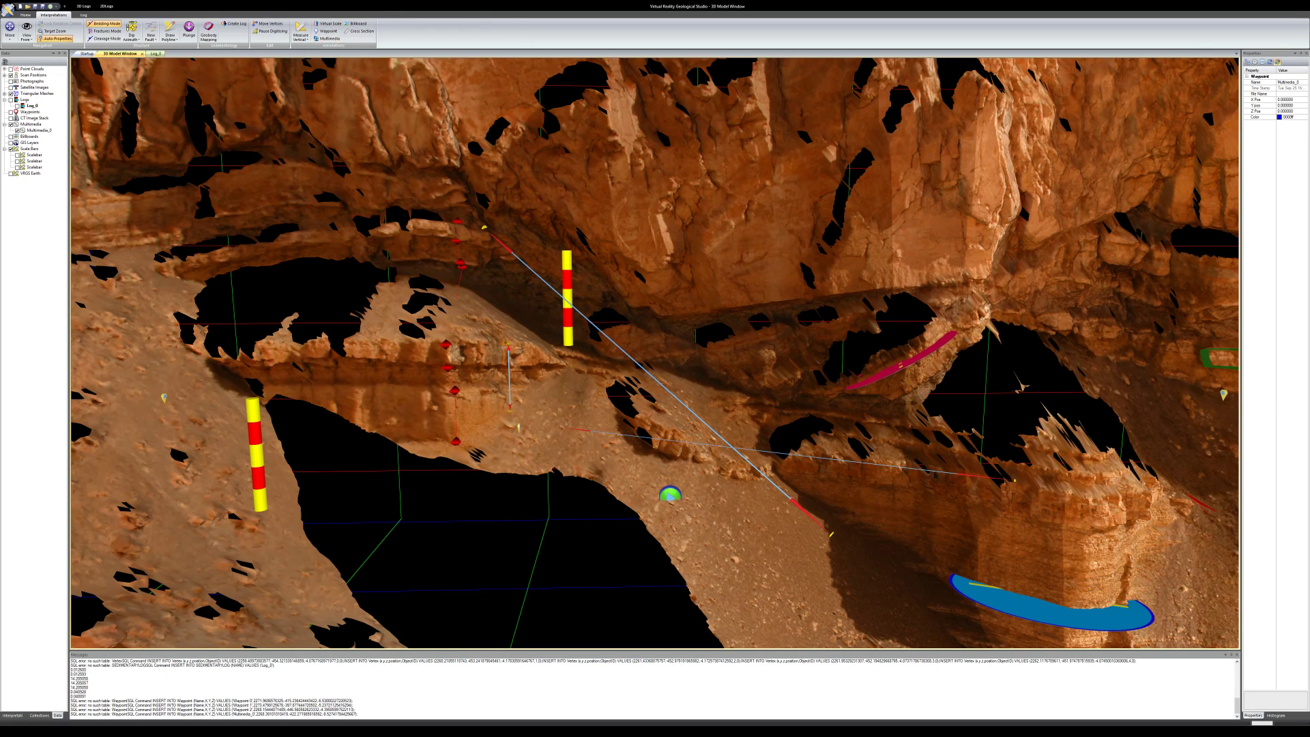
pyautogui.click(1078, 502)
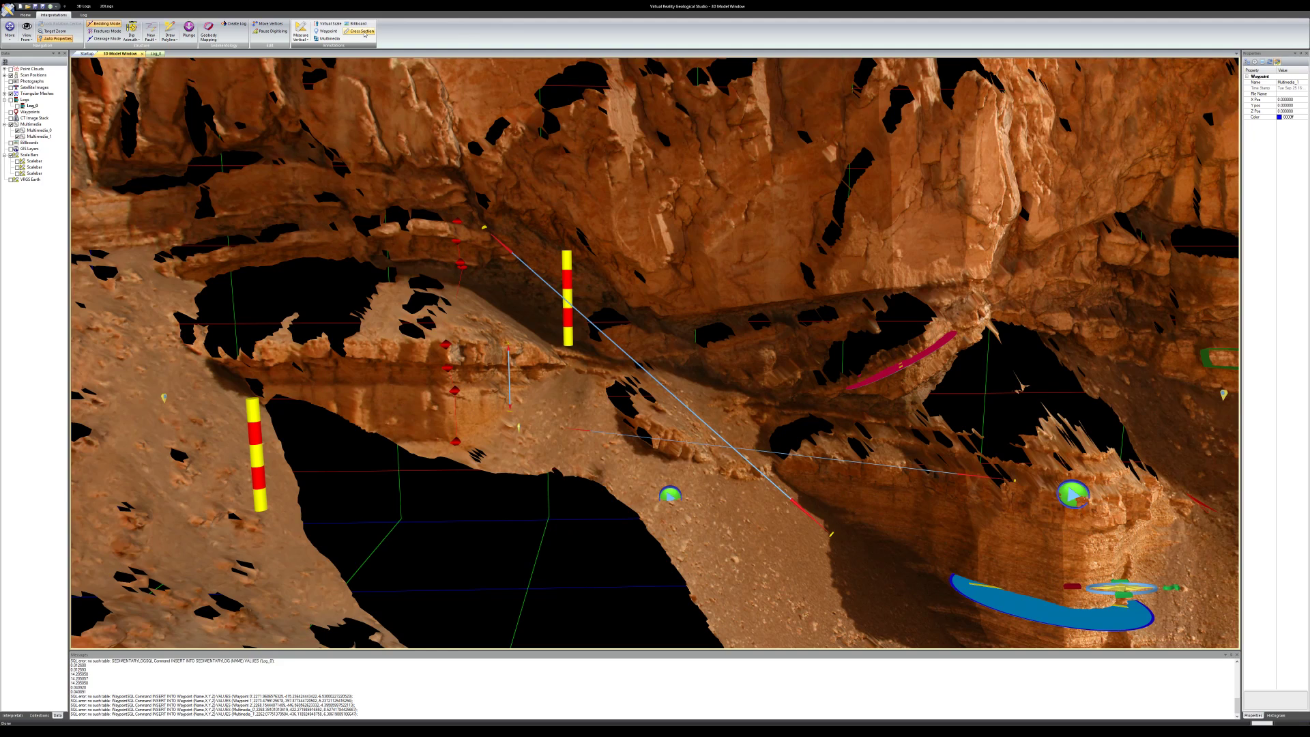
pyautogui.scroll(1, 364, 34)
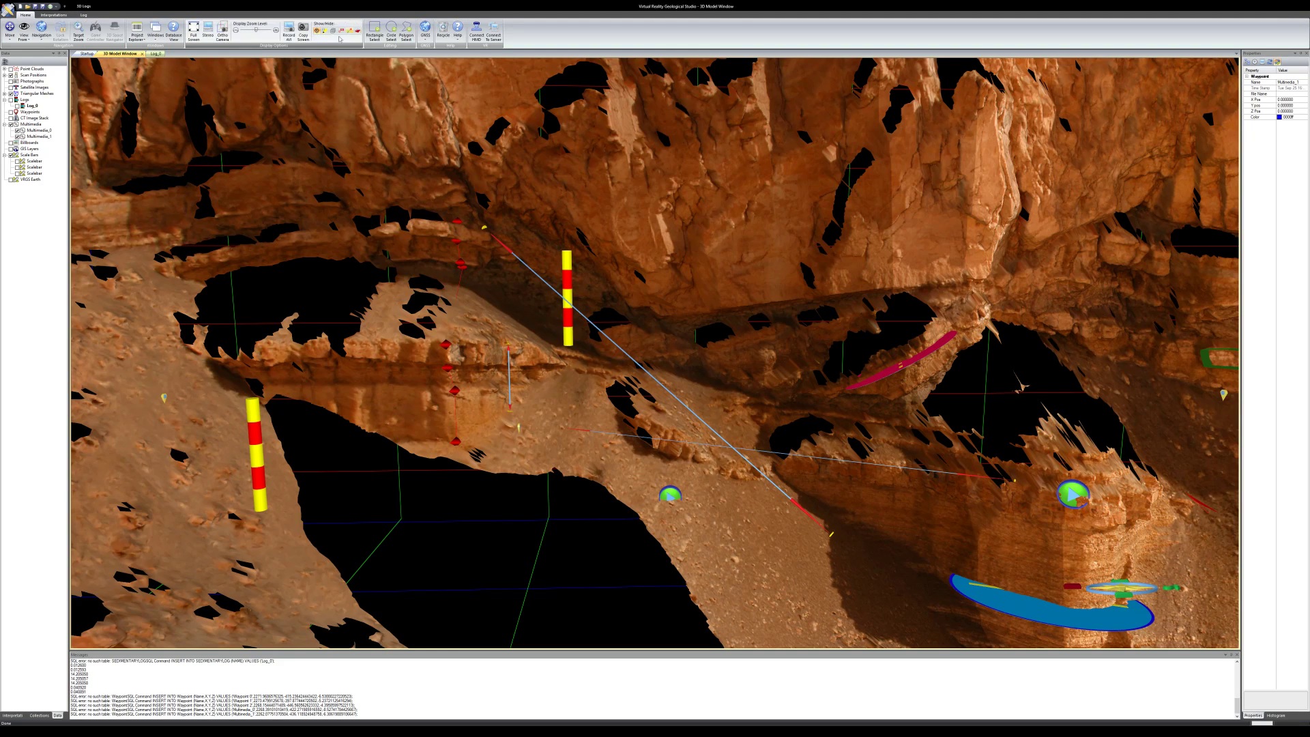
pyautogui.click(54, 15)
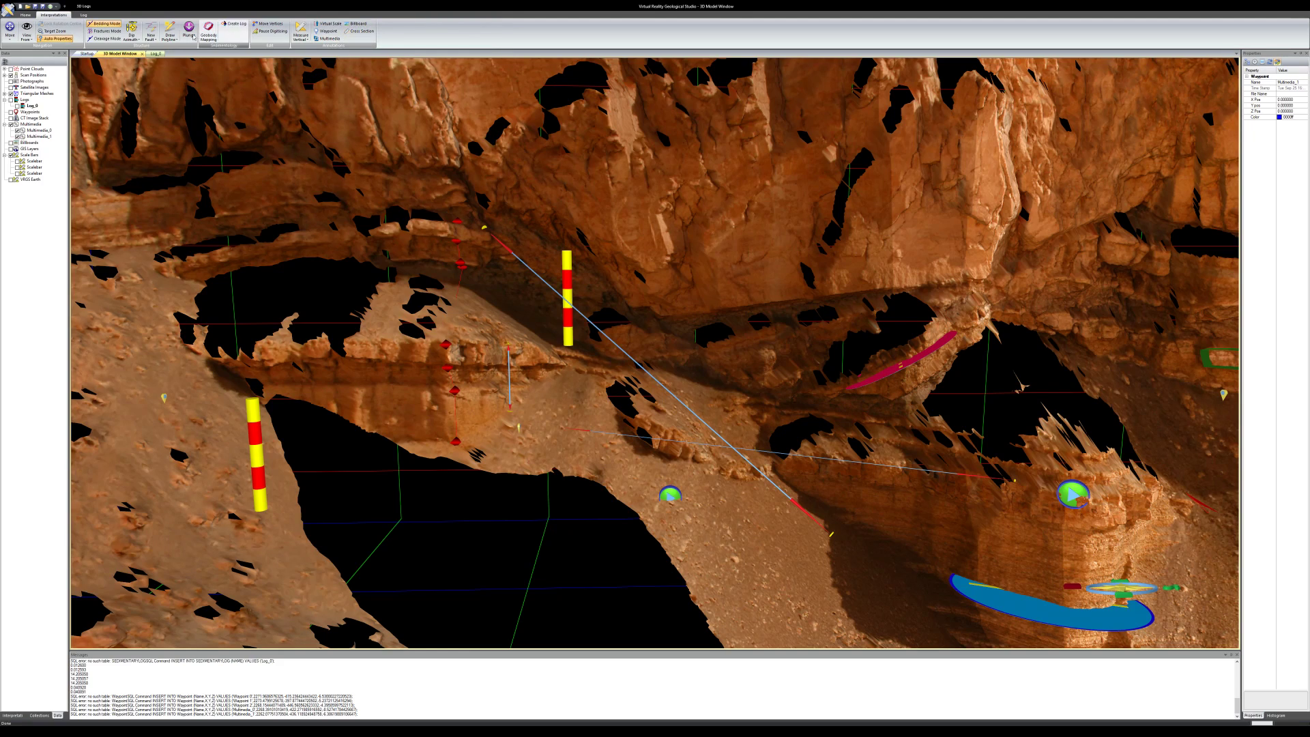
pyautogui.moveTo(707, 507); pyautogui.dragTo(803, 505)
pyautogui.moveTo(802, 505); pyautogui.dragTo(808, 374, button='right')
pyautogui.moveTo(808, 374); pyautogui.dragTo(674, 414, button='middle')
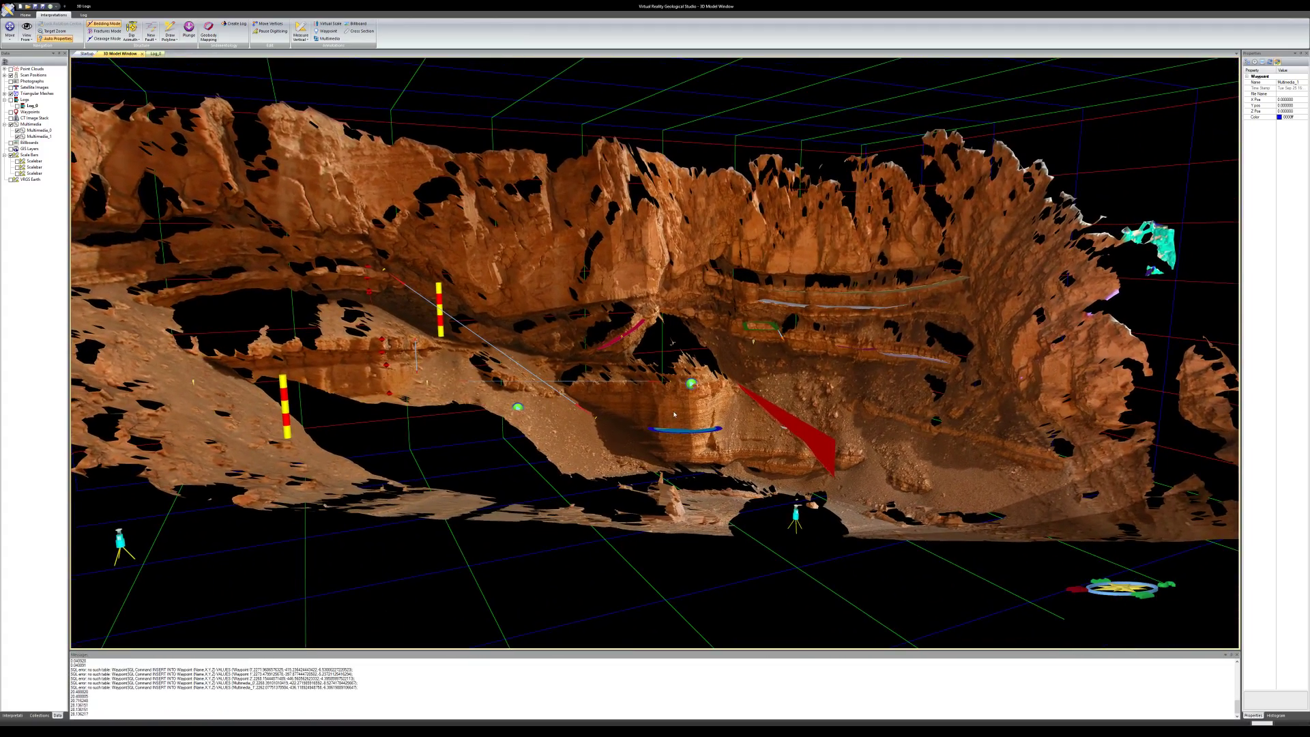